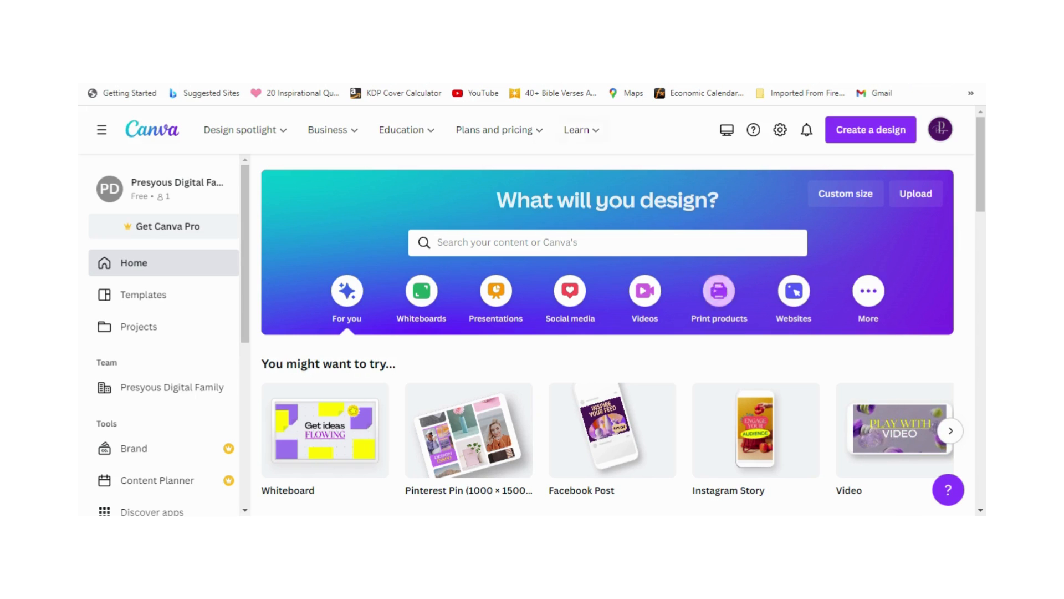
Step: Switch to Kindle Direct Publishing and open the cover calculator and template generator from its tools and resources page
key("ctrl+Tab")
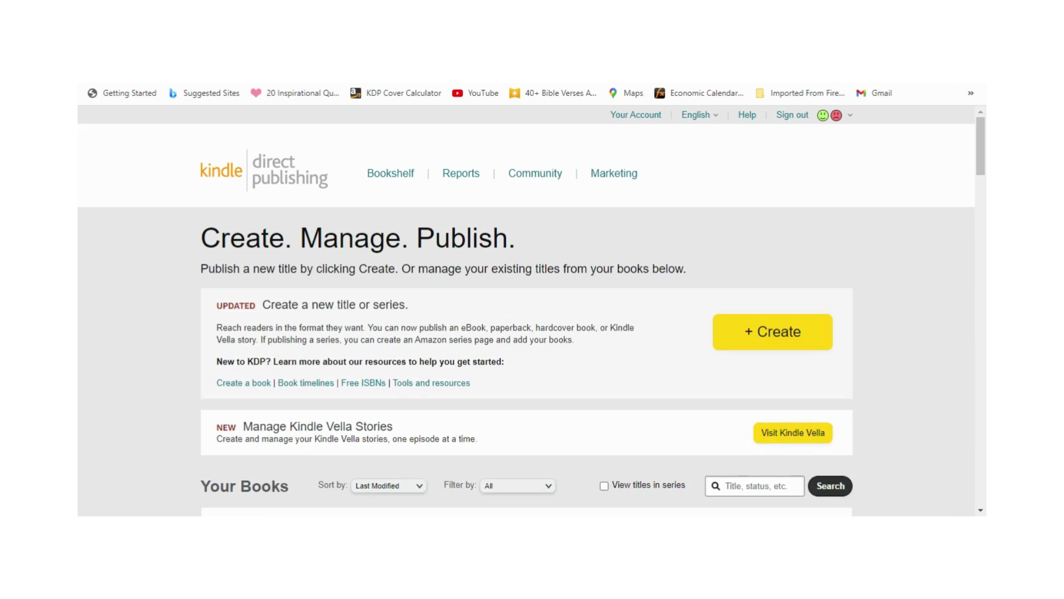
left_click(417, 383)
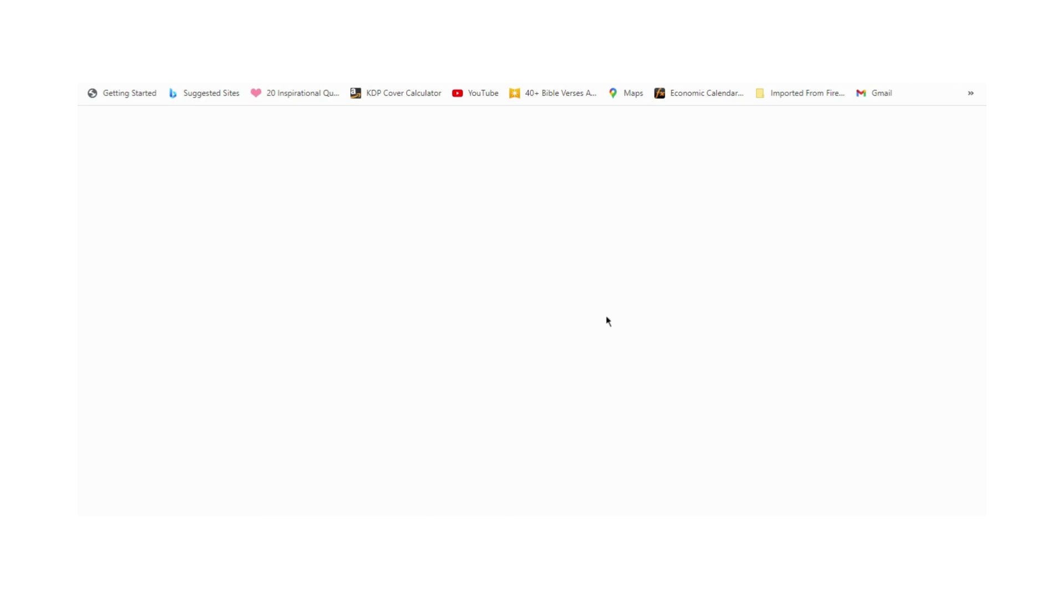
scroll(606, 318, "down", 2)
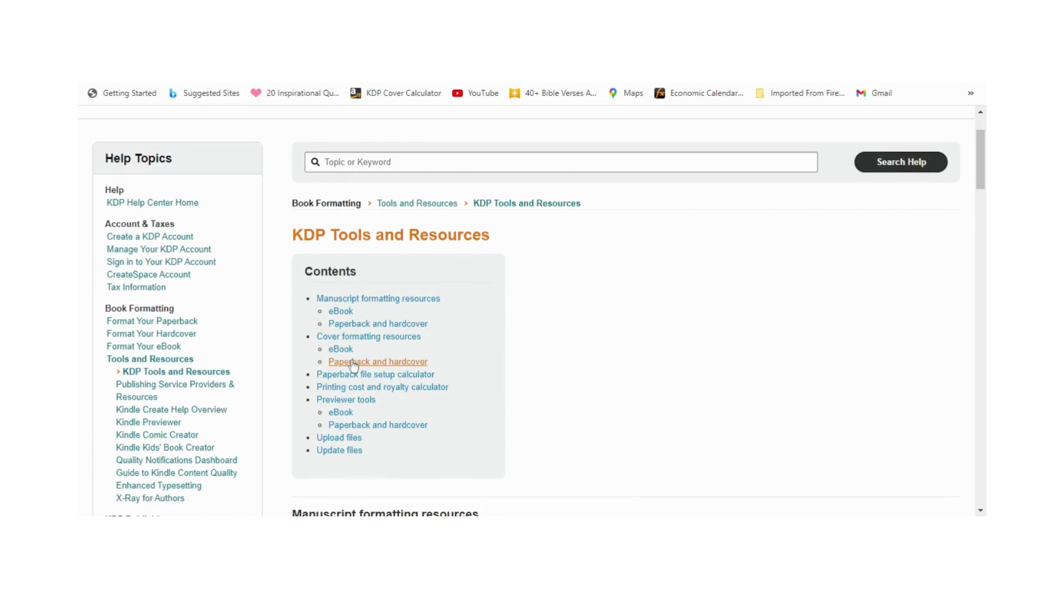
left_click(339, 427)
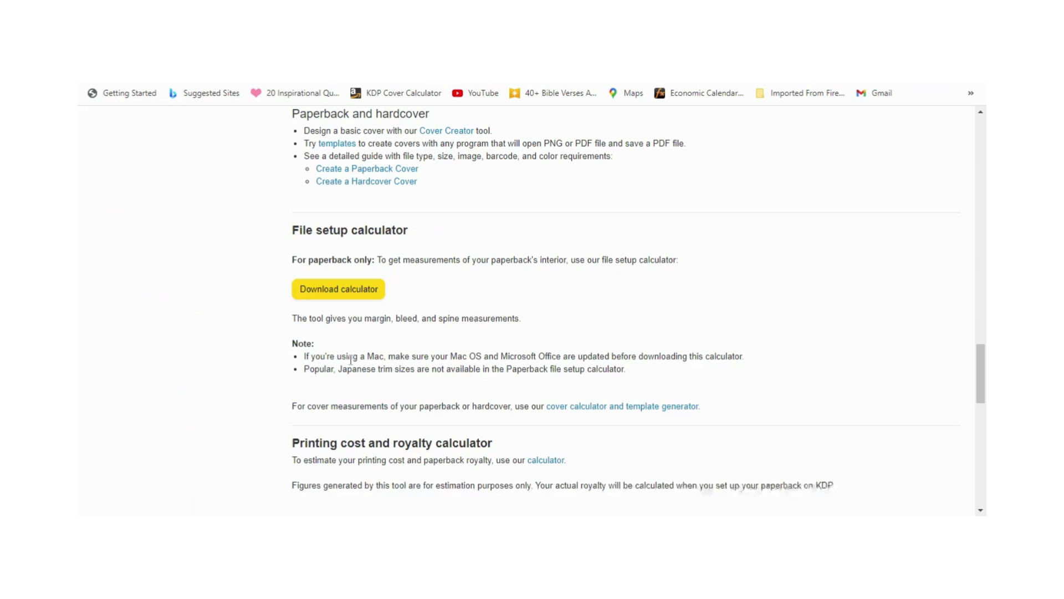
left_click(583, 406)
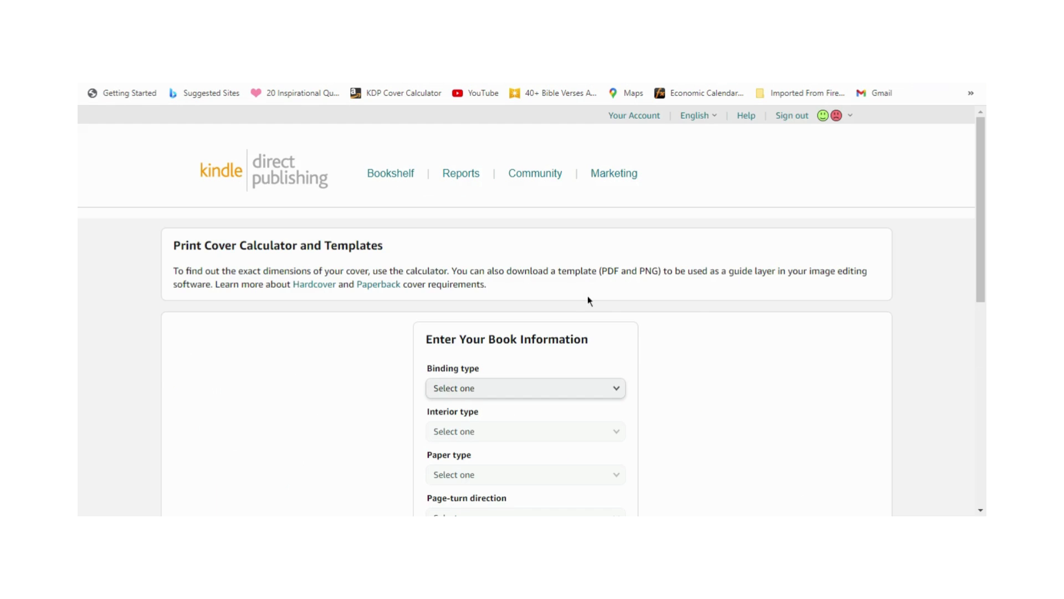
Step: Set the book's binding type to Paperback, interior type to Black & white, and paper type to White paper
scroll(587, 300, "down", 1)
scroll(637, 322, "down", 2)
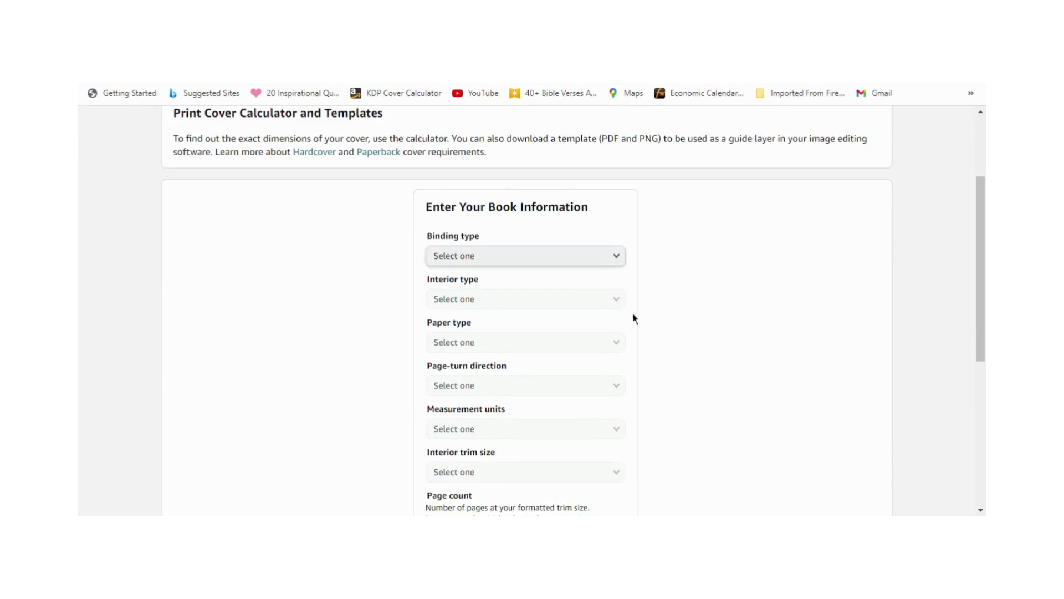
left_click(607, 265)
left_click(587, 274)
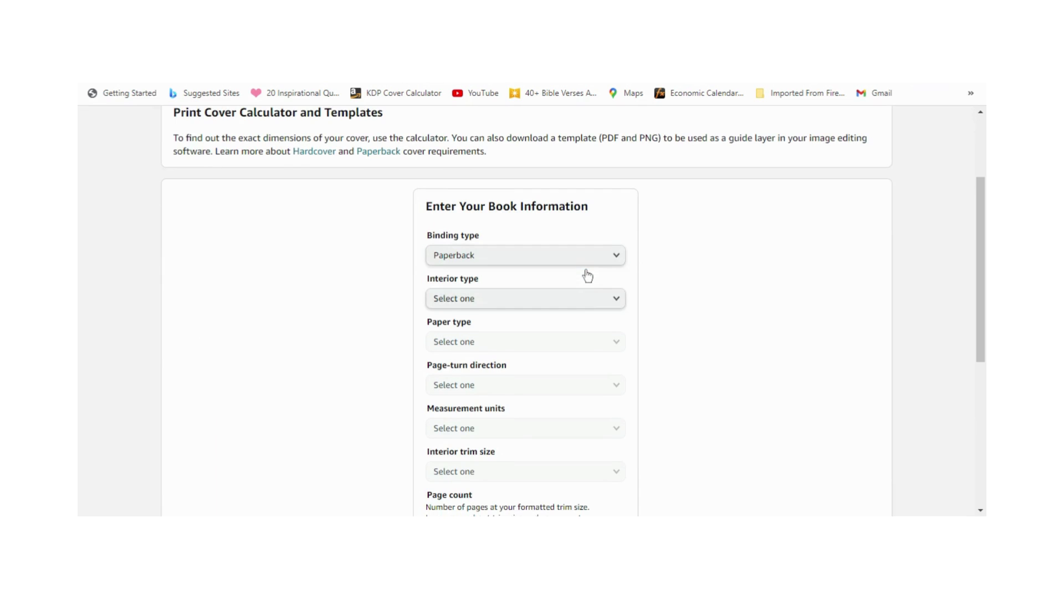
left_click(588, 299)
left_click(580, 303)
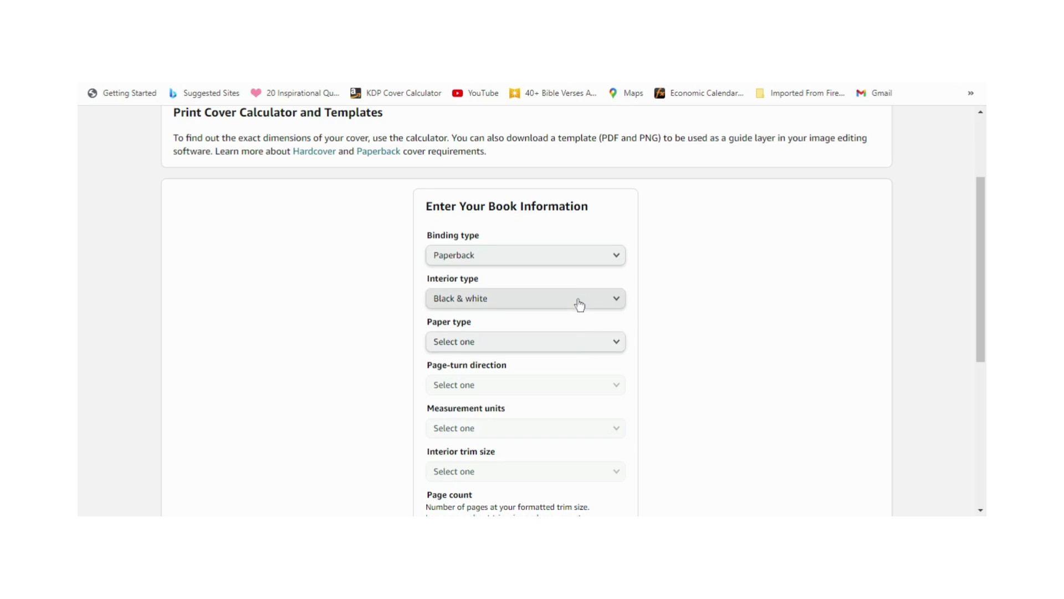
left_click(575, 345)
left_click(577, 356)
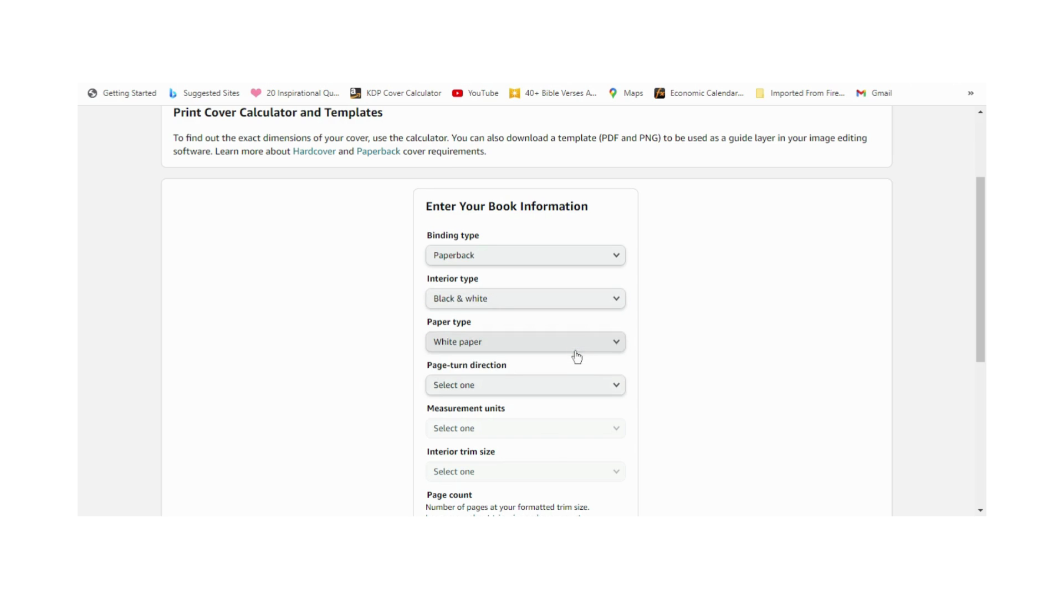
Step: Set the page-turn direction to Left to Right, choose the measurement units, and open the interior trim size choices
scroll(577, 357, "down", 2)
left_click(575, 298)
left_click(570, 302)
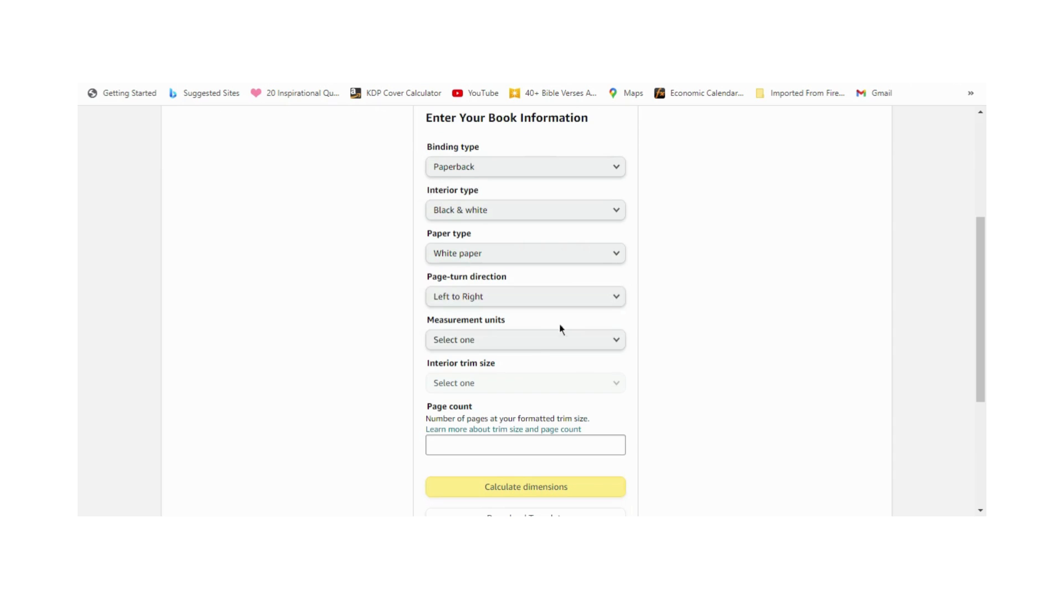
left_click(544, 344)
left_click(544, 343)
left_click(560, 383)
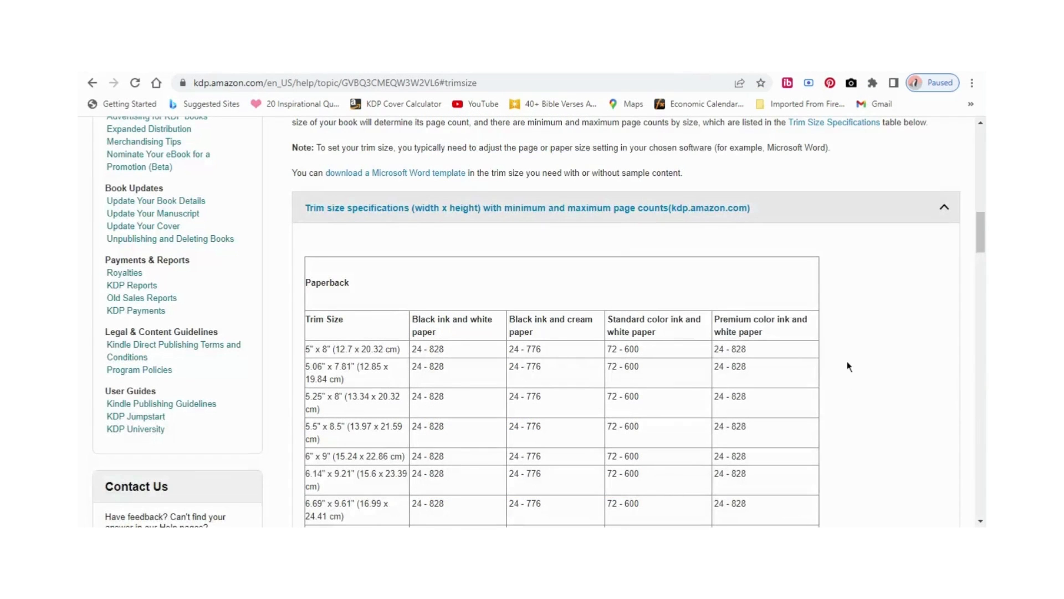
Step: Examine the kdp.amazon.com trim size specifications for paperback and hardcover, including minimum and maximum page counts for each ink and paper type
scroll(823, 306, "down", 1)
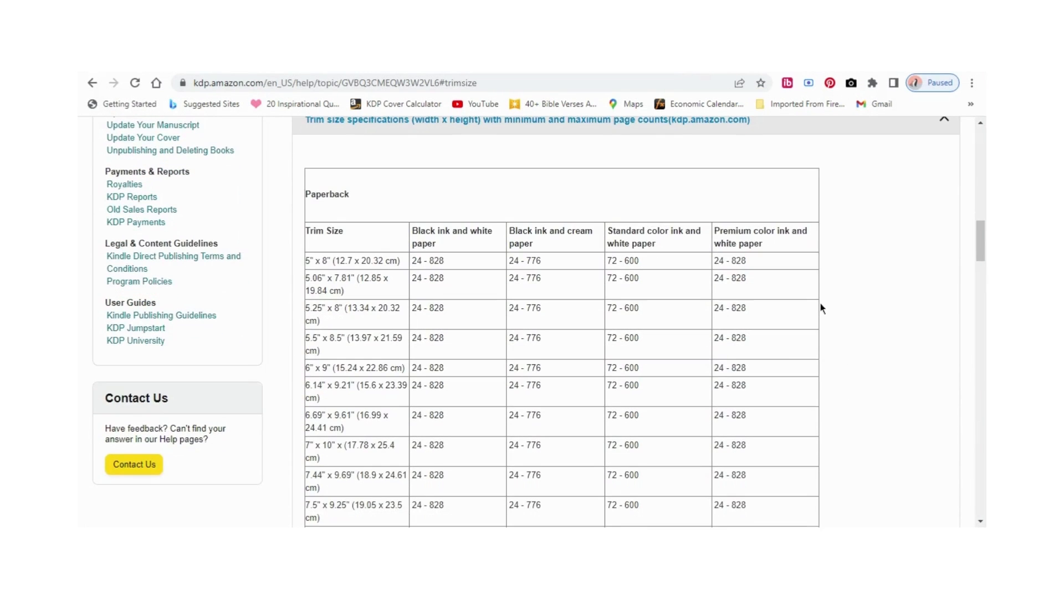
scroll(817, 308, "up", 2)
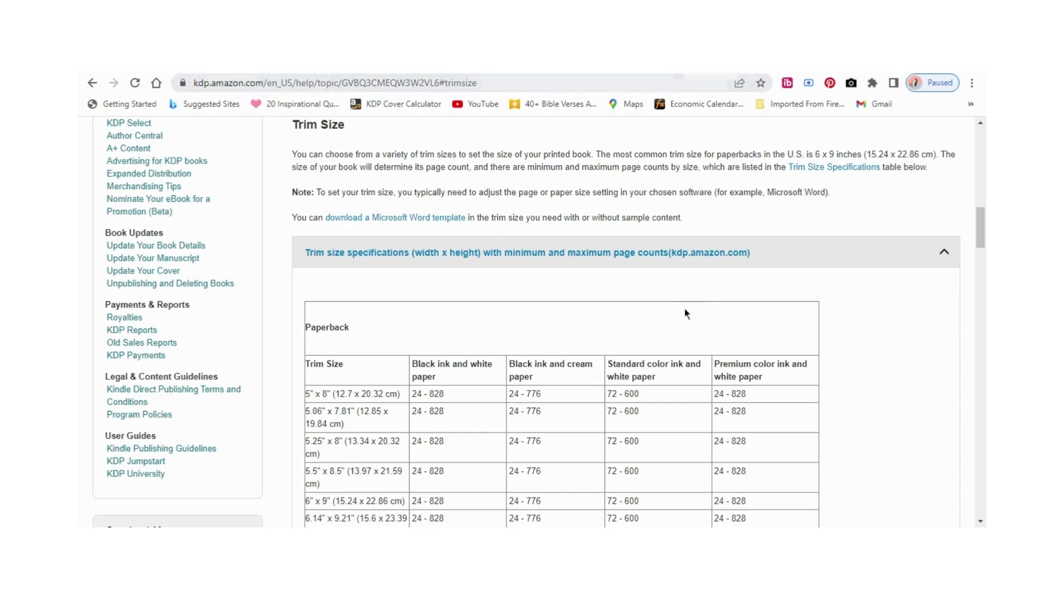
scroll(710, 358, "up", 10)
scroll(728, 364, "down", 10)
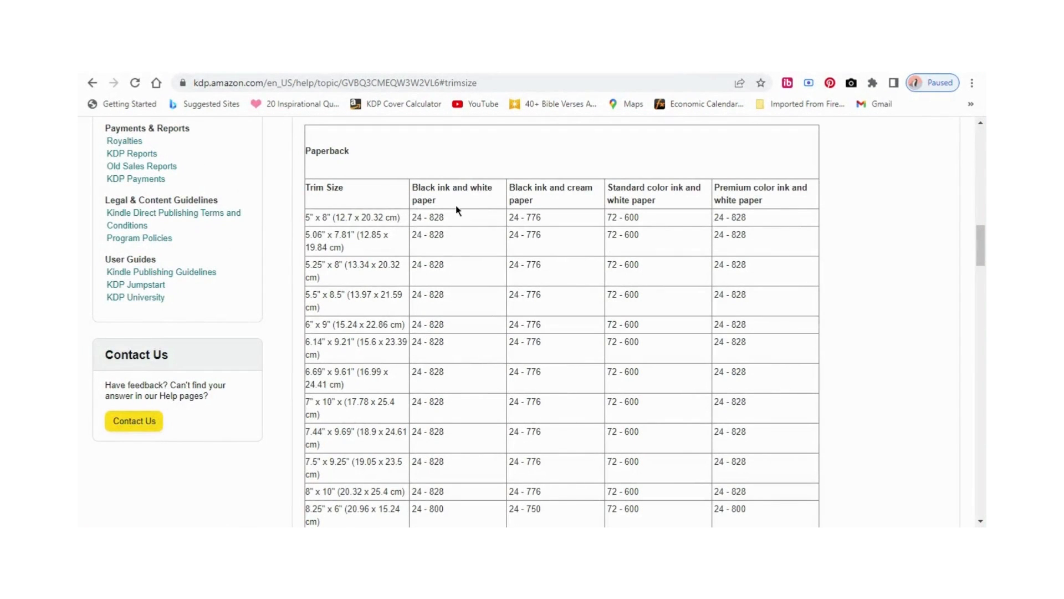
scroll(735, 319, "down", 2)
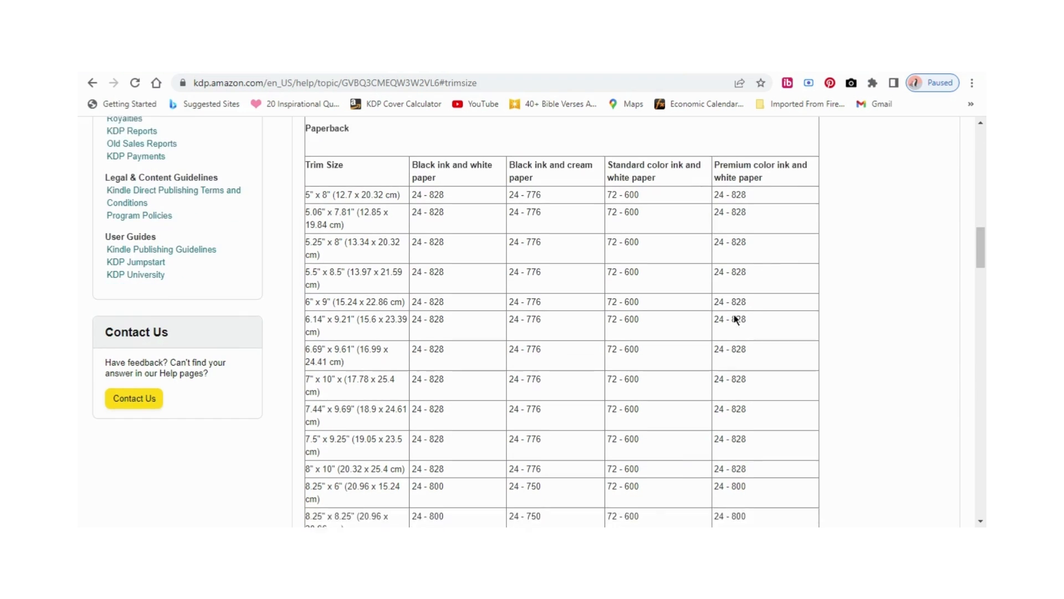
scroll(370, 259, "up", 1)
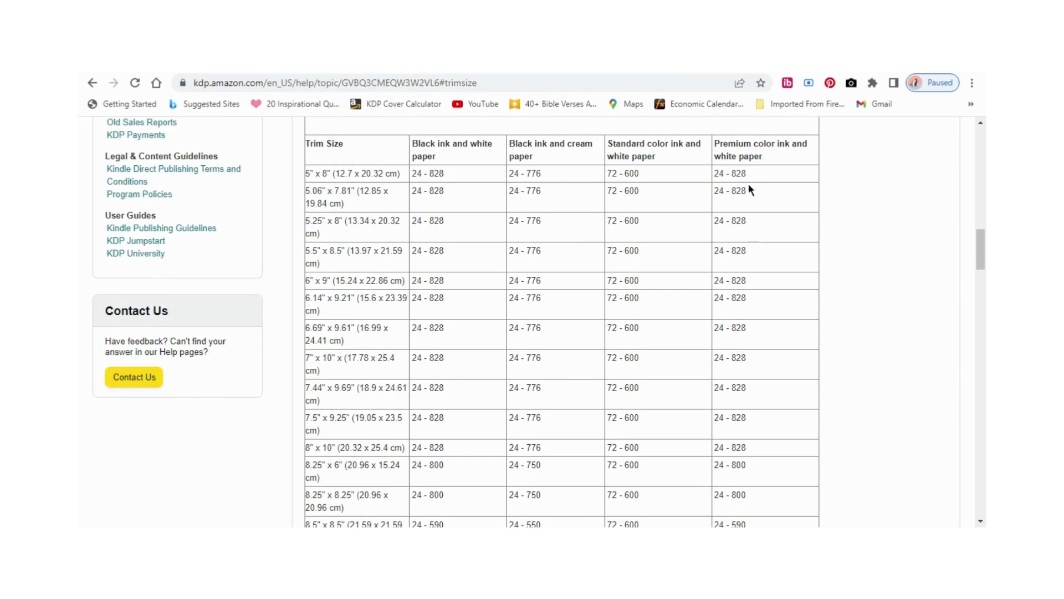
scroll(724, 304, "down", 1)
scroll(725, 313, "down", 8)
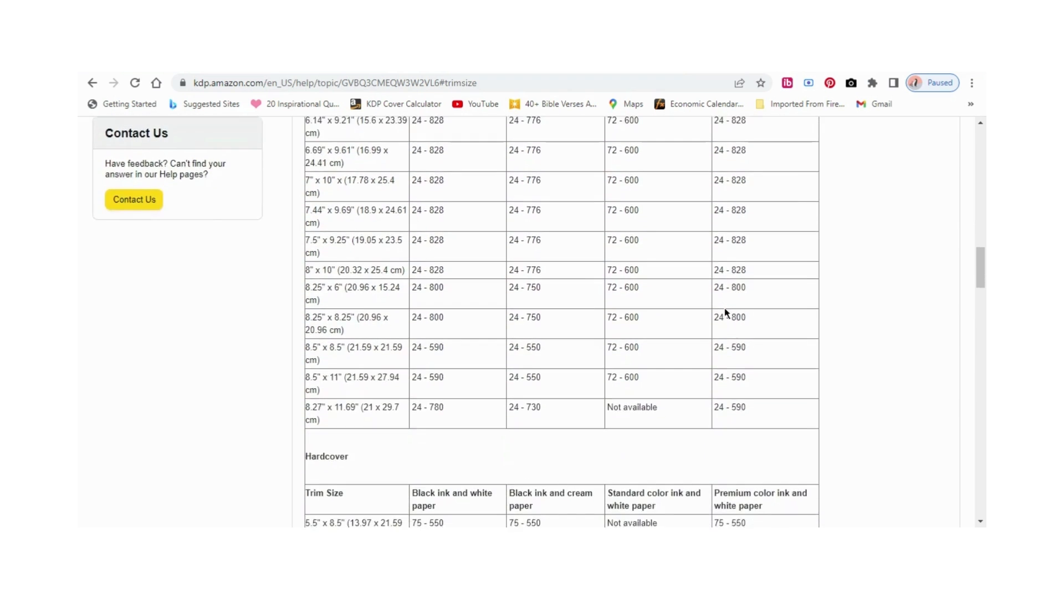
scroll(726, 312, "up", 2)
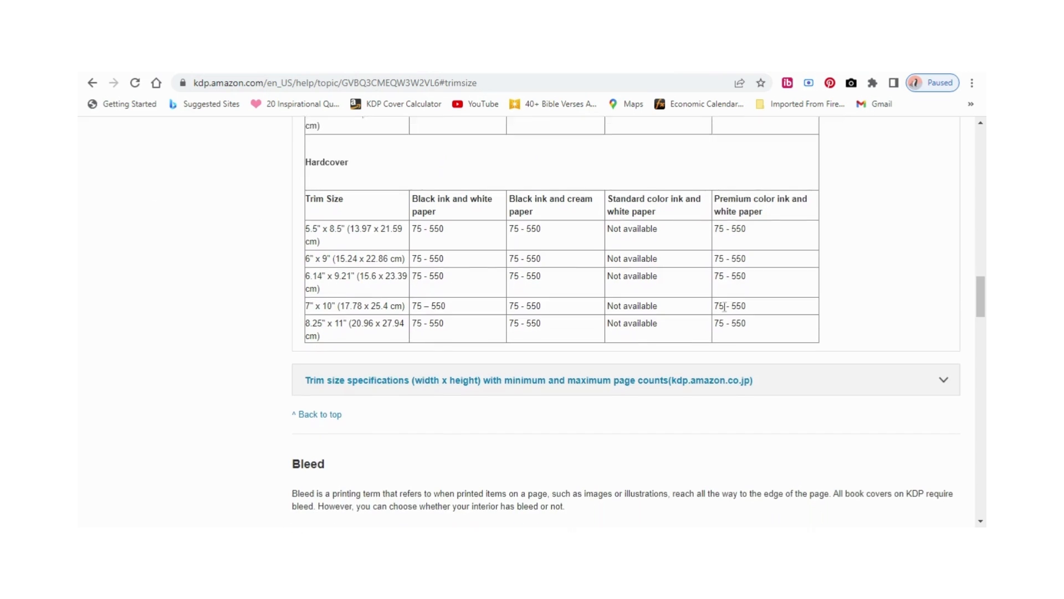
scroll(735, 315, "up", 2)
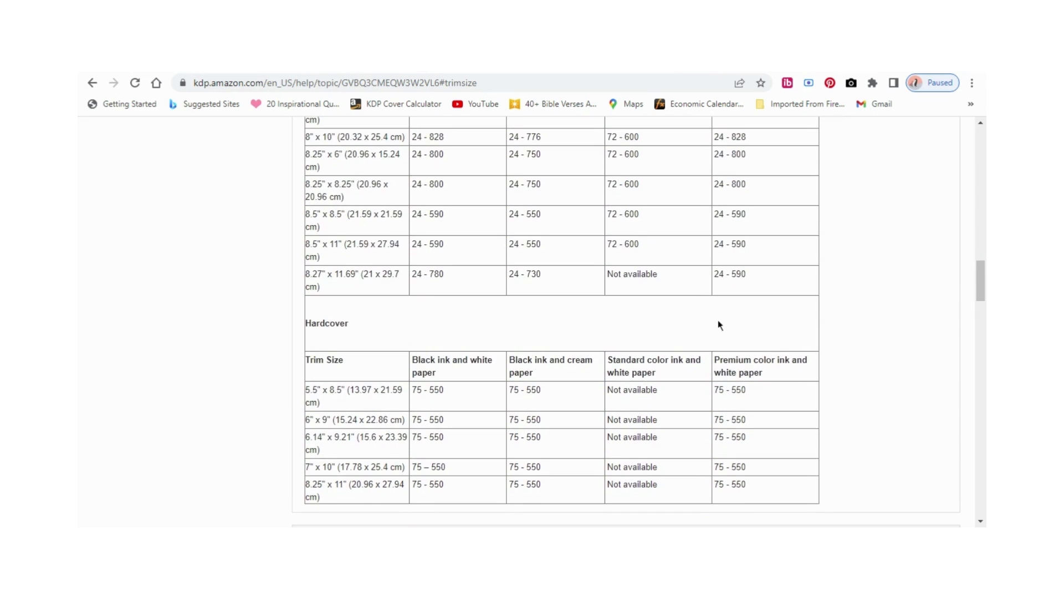
scroll(716, 414, "down", 2)
scroll(716, 413, "up", 1)
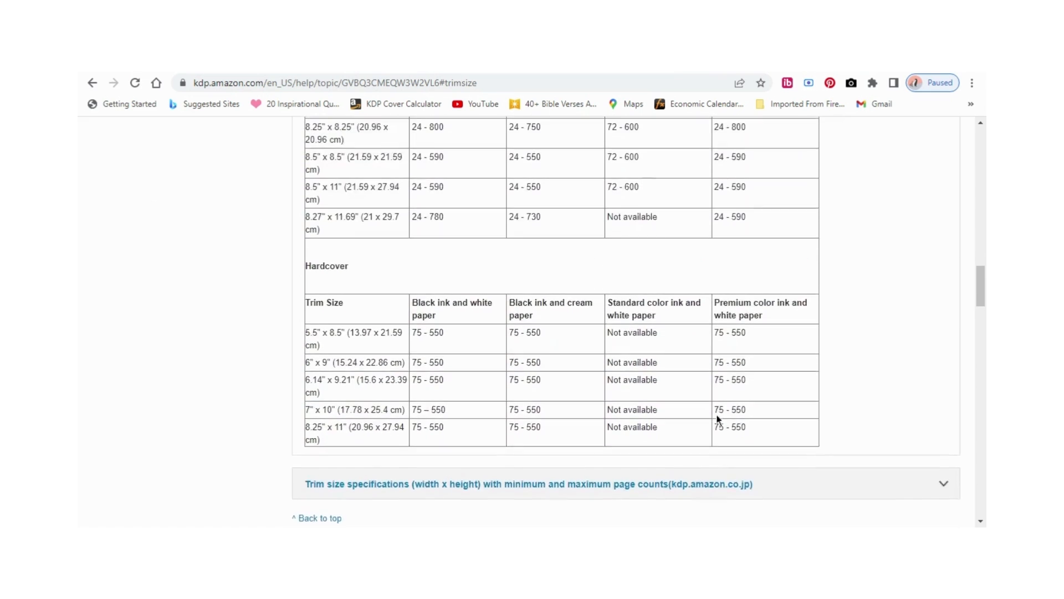
scroll(717, 418, "up", 4)
scroll(721, 420, "up", 4)
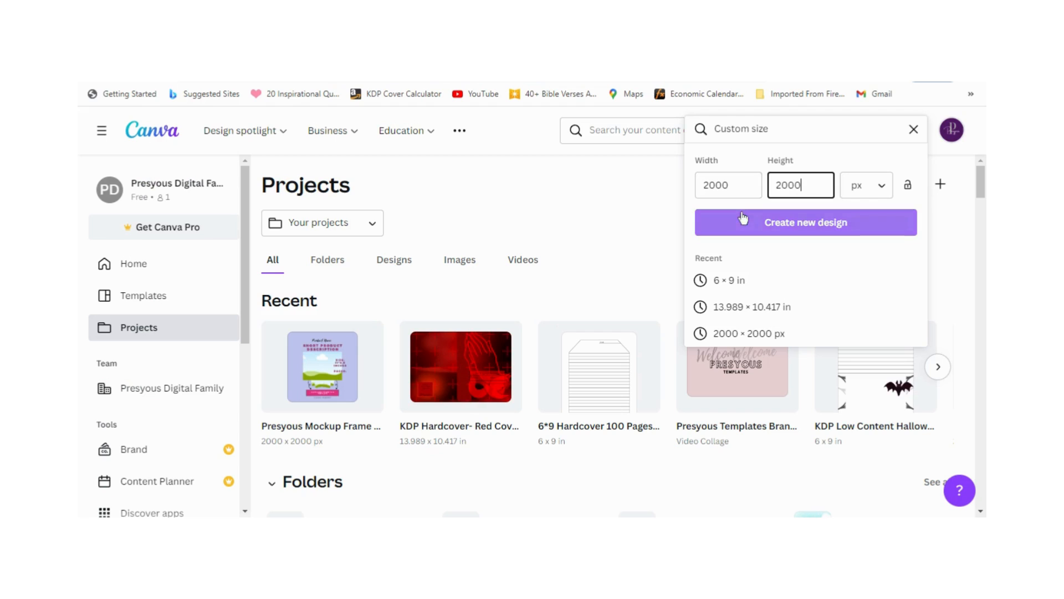
Step: Create a new 2000 × 2000 px design and title it "Presyous Etsy Mockup Templates"
left_click(743, 219)
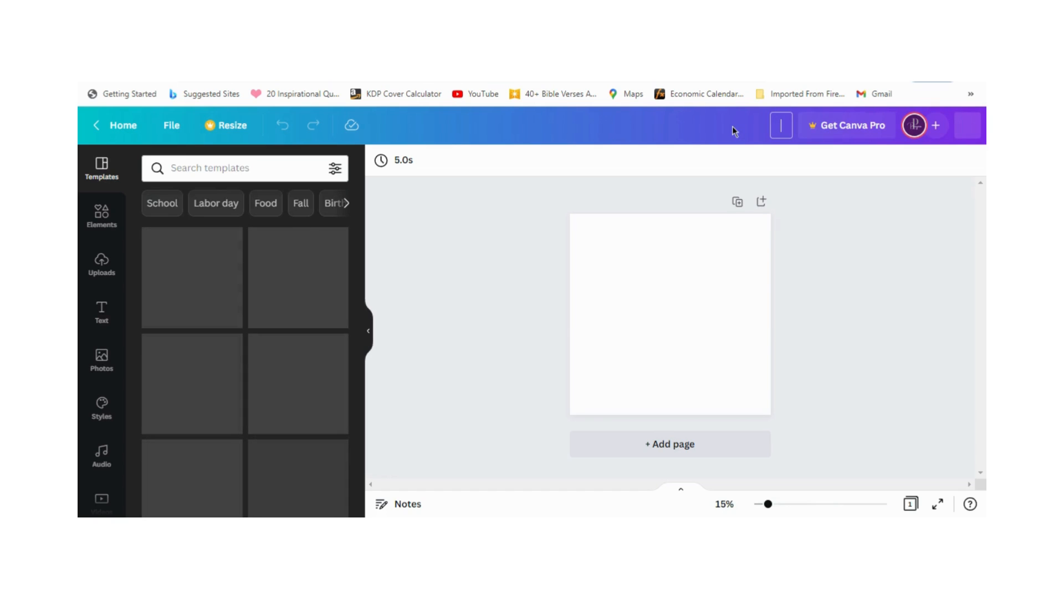
type("P")
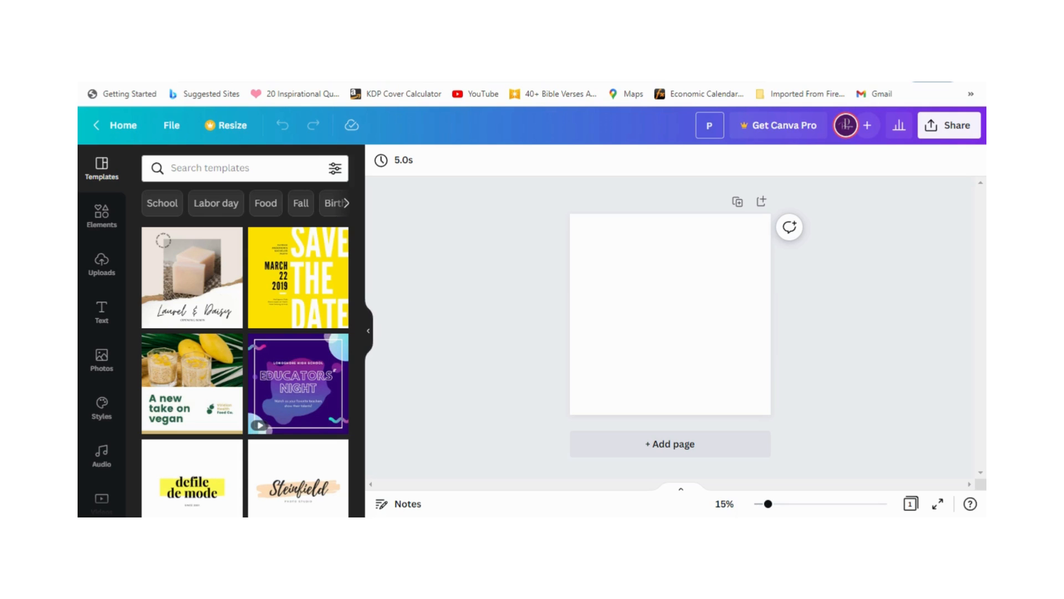
type("resyous Ety")
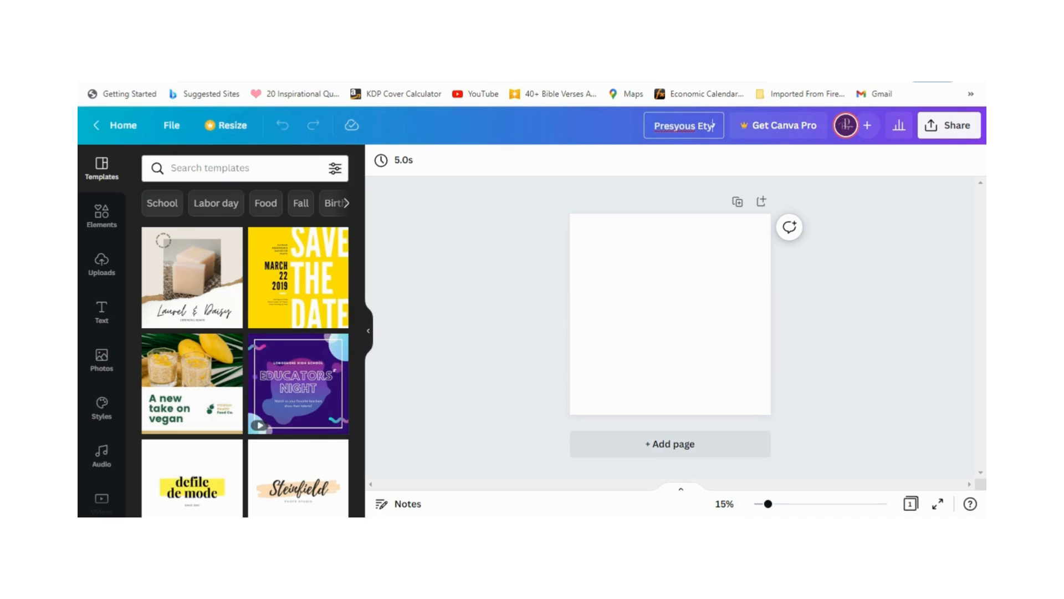
key("BackSpace")
key("BackSpace")
key("BackSpace")
key("BackSpace")
key("BackSpace")
key("BackSpace")
key("BackSpace")
key("BackSpace")
key("BackSpace")
key("BackSpace")
key("BackSpace")
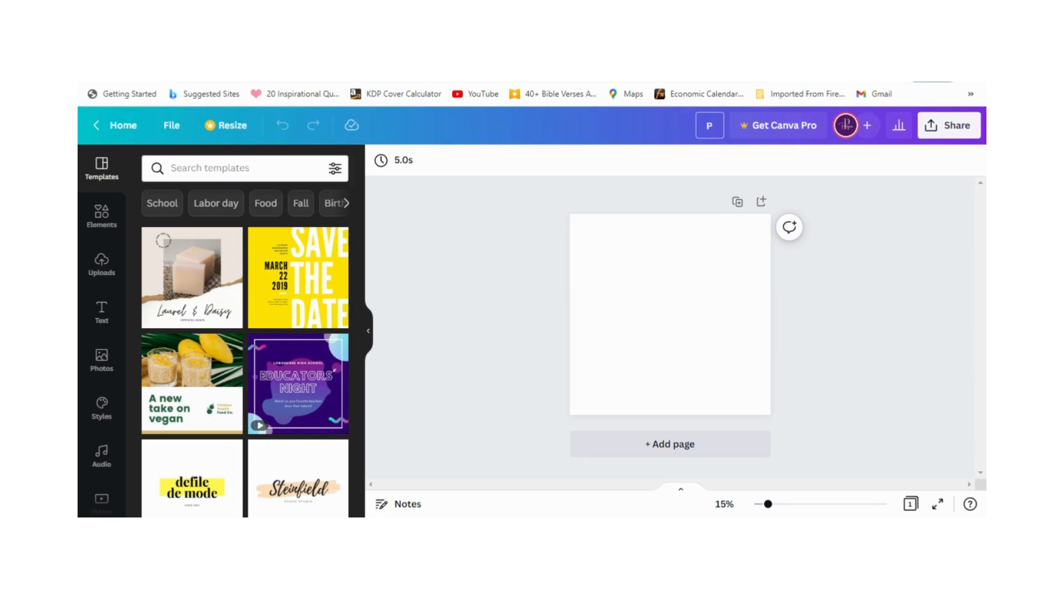
type("resyous Etsy Mockup Templates")
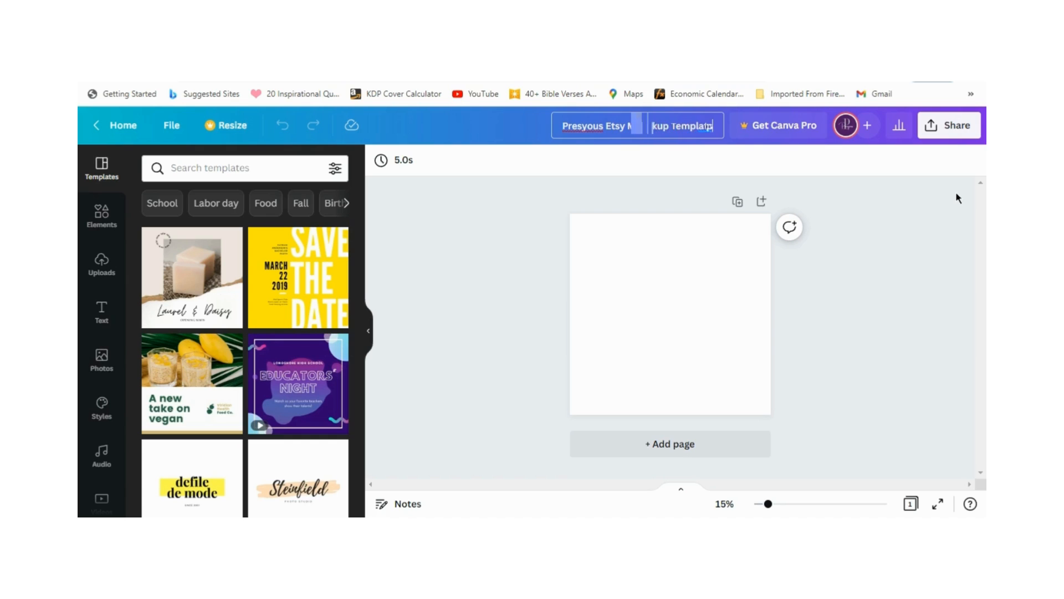
type("Mockup")
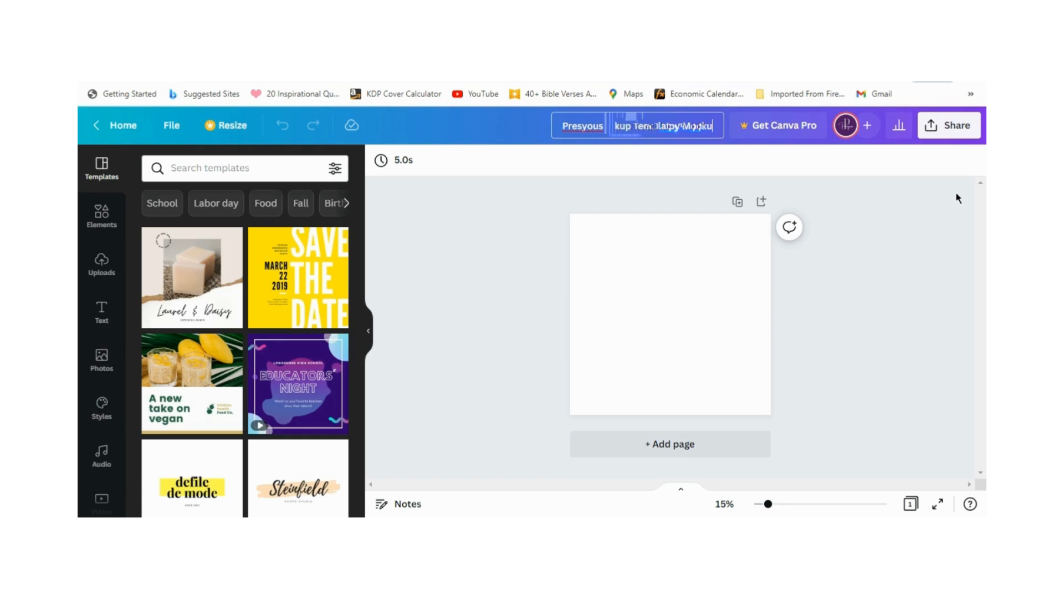
type("mplates")
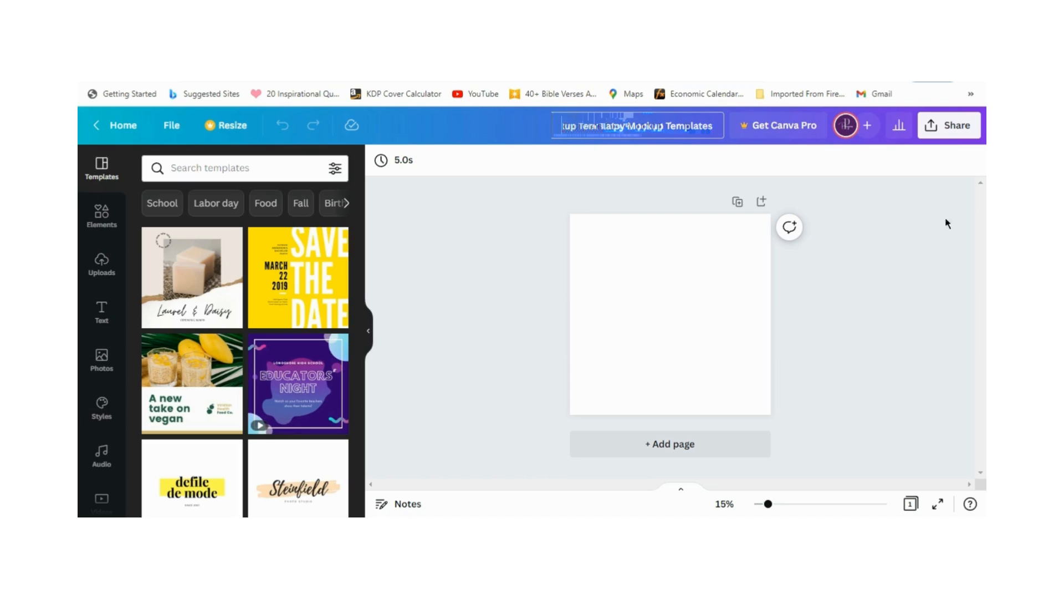
Step: Fill the blank page with the first page of the existing Presyous Mockup Frame design, then duplicate that page
left_click(102, 216)
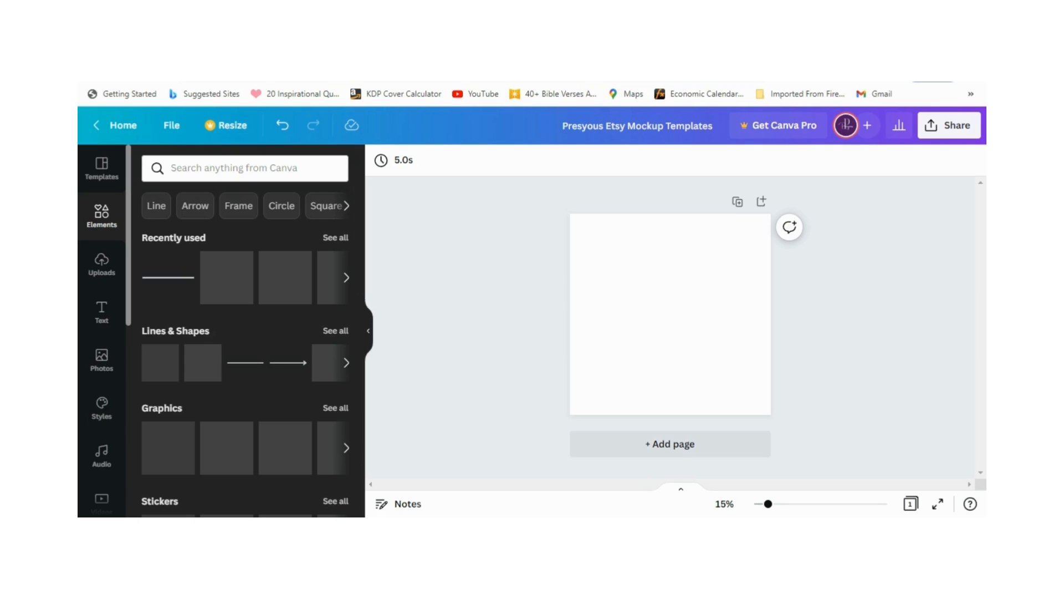
scroll(125, 424, "down", 5)
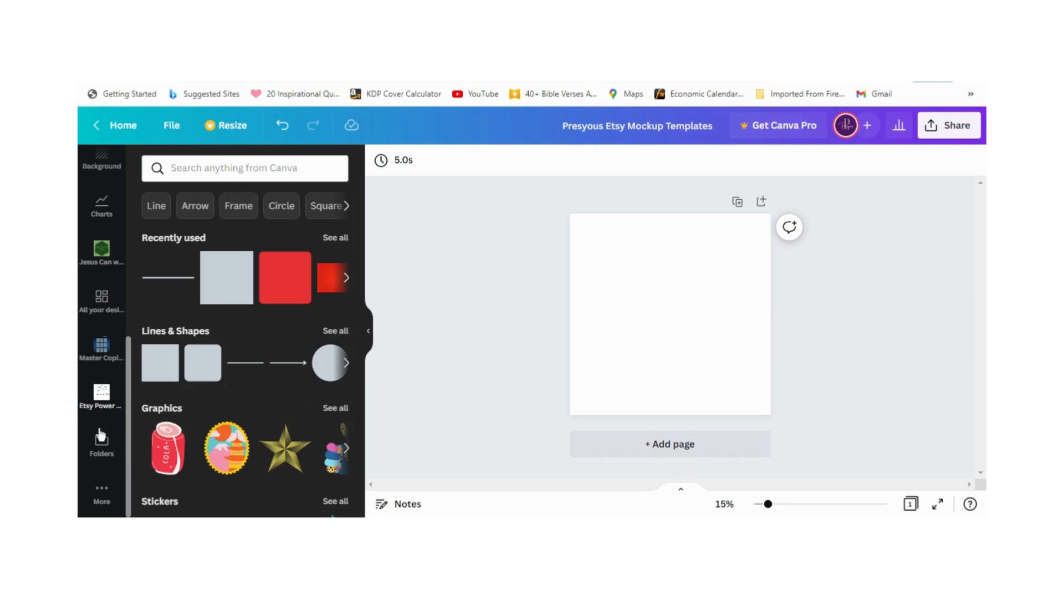
left_click(102, 298)
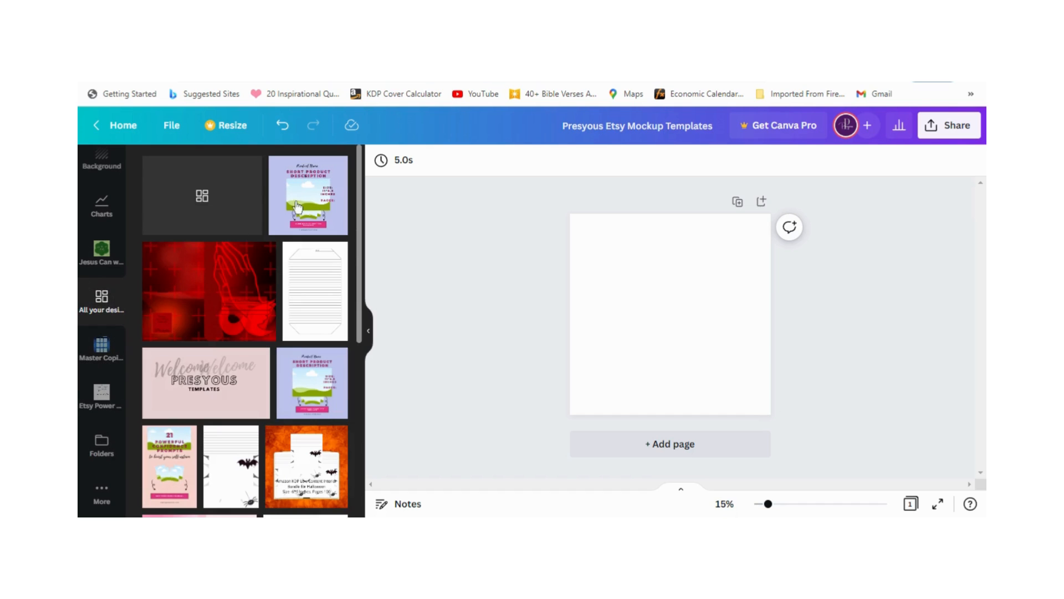
left_click(298, 208)
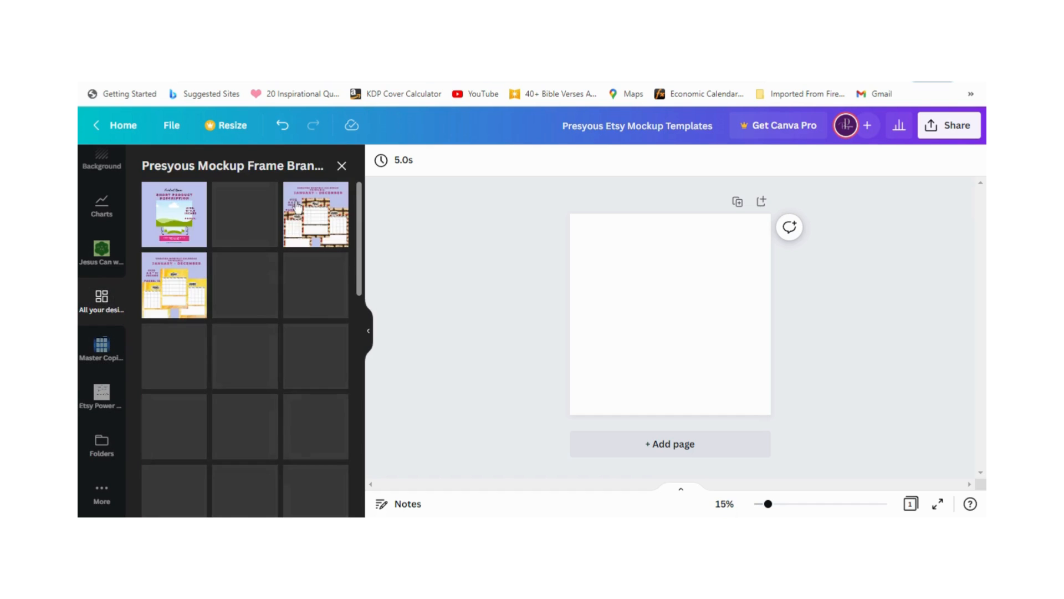
left_click(171, 225)
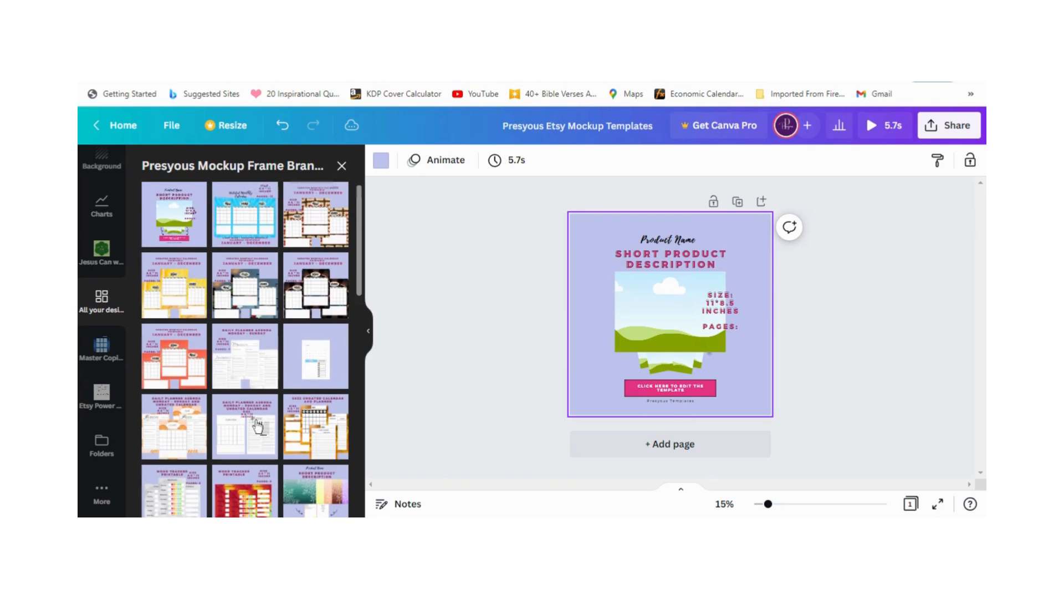
left_click(368, 331)
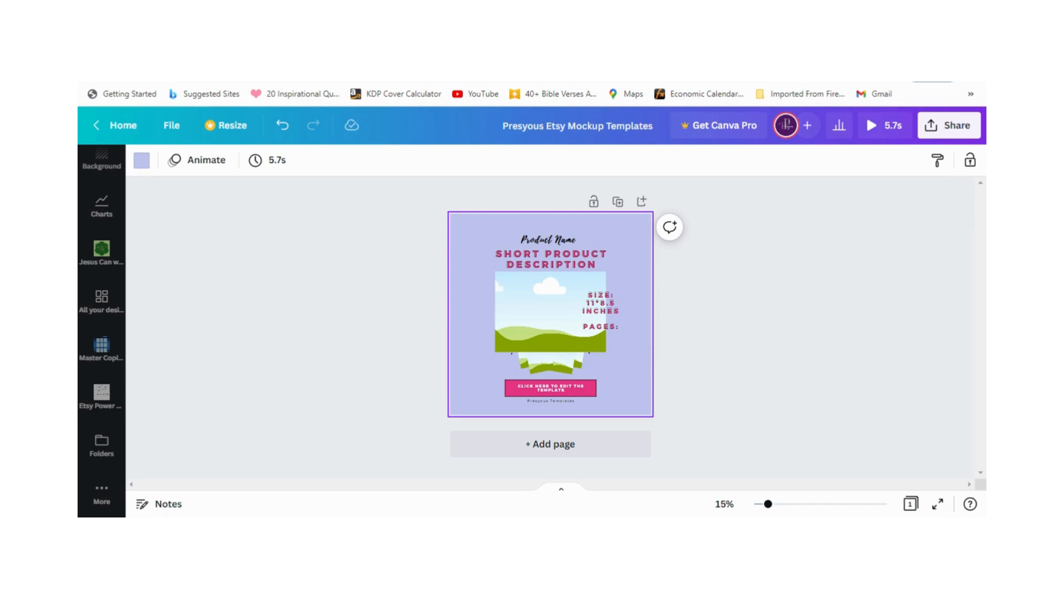
left_click(618, 201)
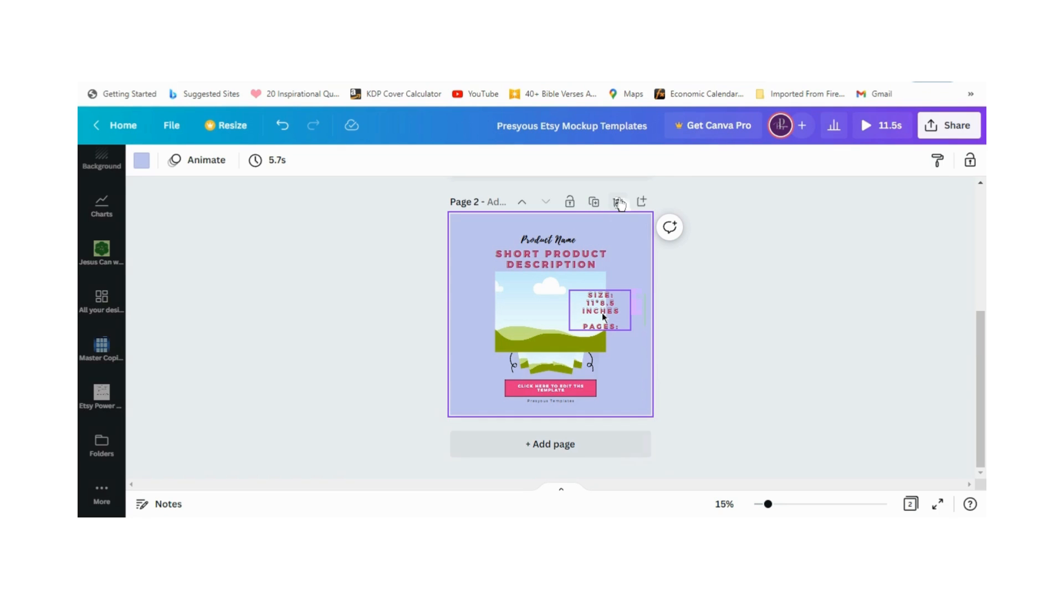
left_click(620, 204)
left_click(620, 204)
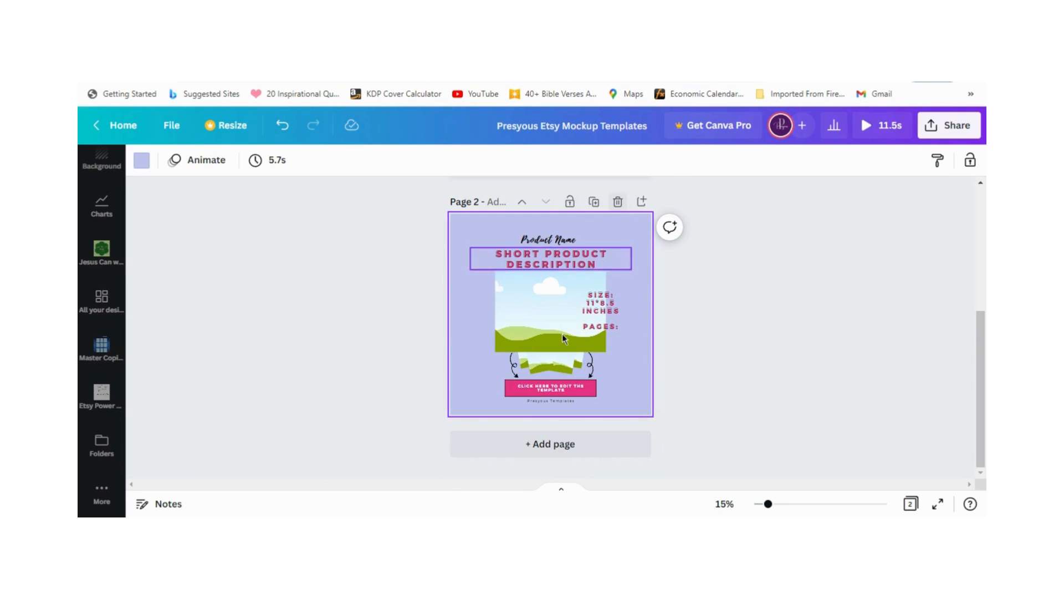
scroll(610, 341, "up", 3)
scroll(608, 339, "down", 1)
scroll(609, 338, "down", 3)
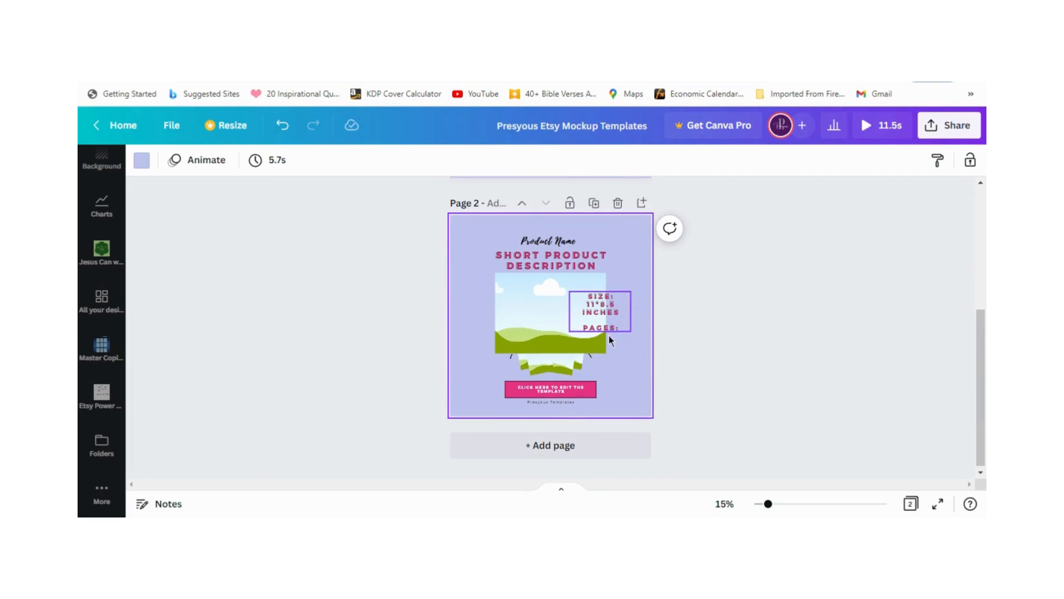
Step: Change the dimensions in the size text on page 2 to "5* 8 inches"
triple_click(603, 305)
scroll(603, 305, "up", 3)
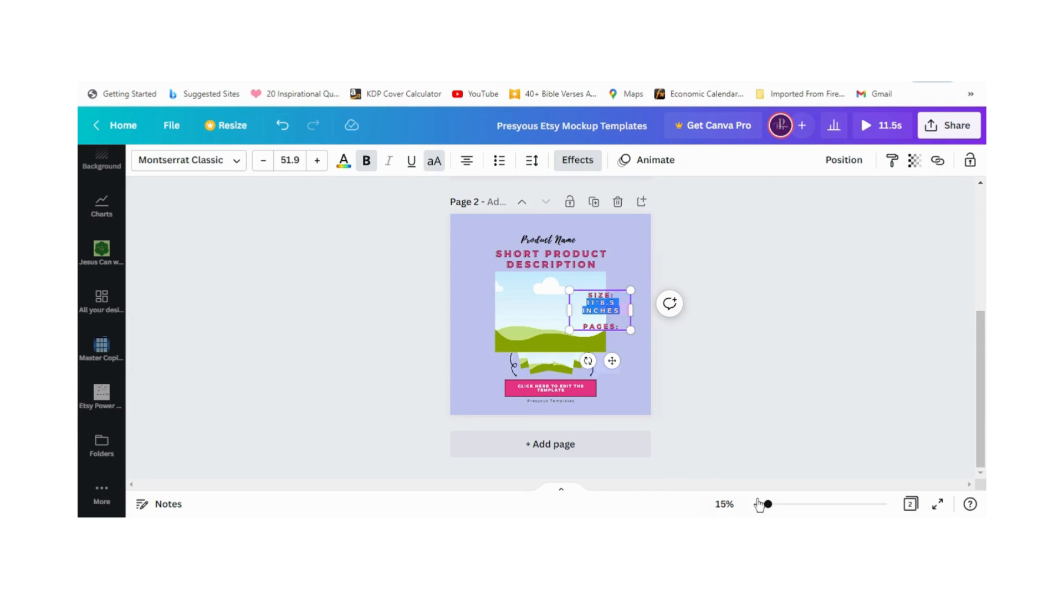
left_click(625, 305)
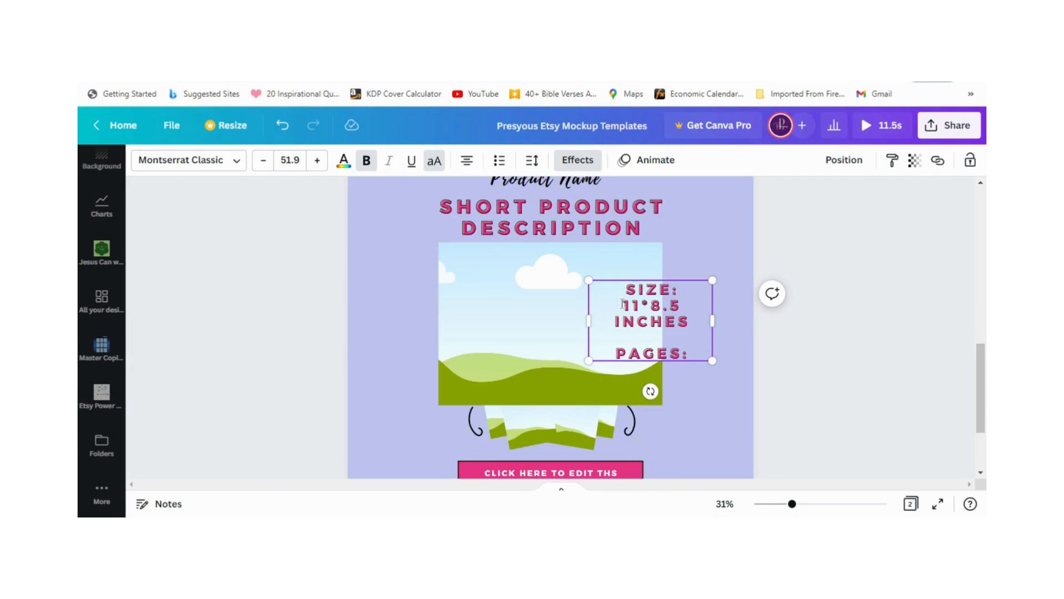
left_click_drag(624, 305, 678, 307)
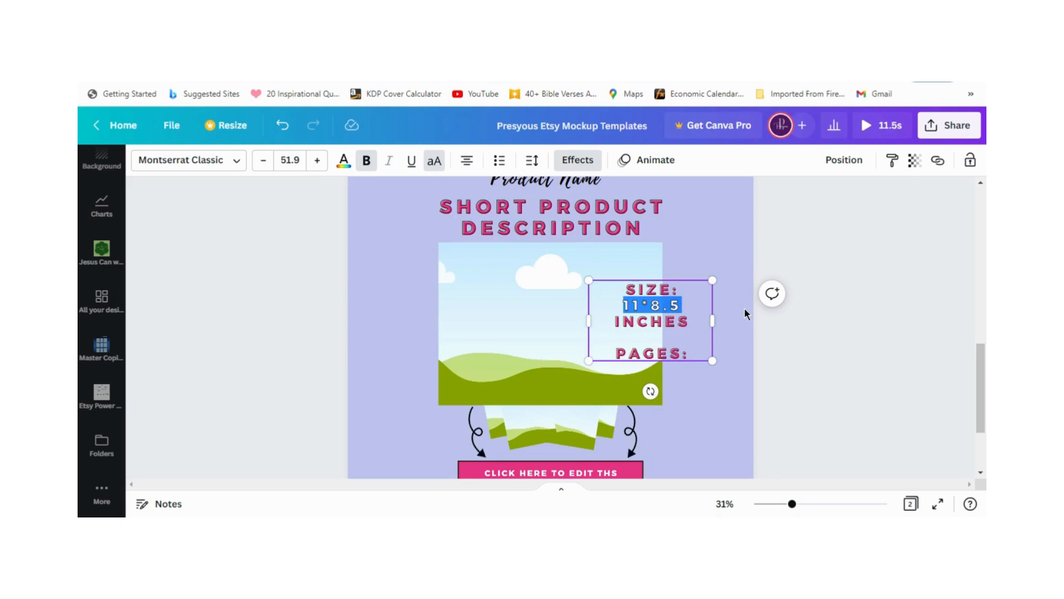
type("5")
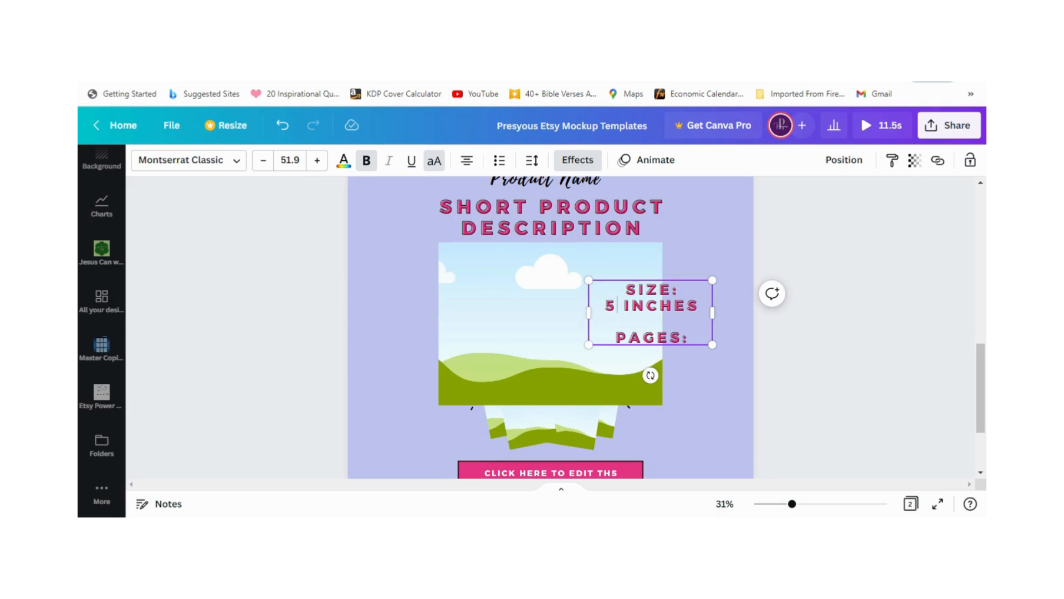
type("*")
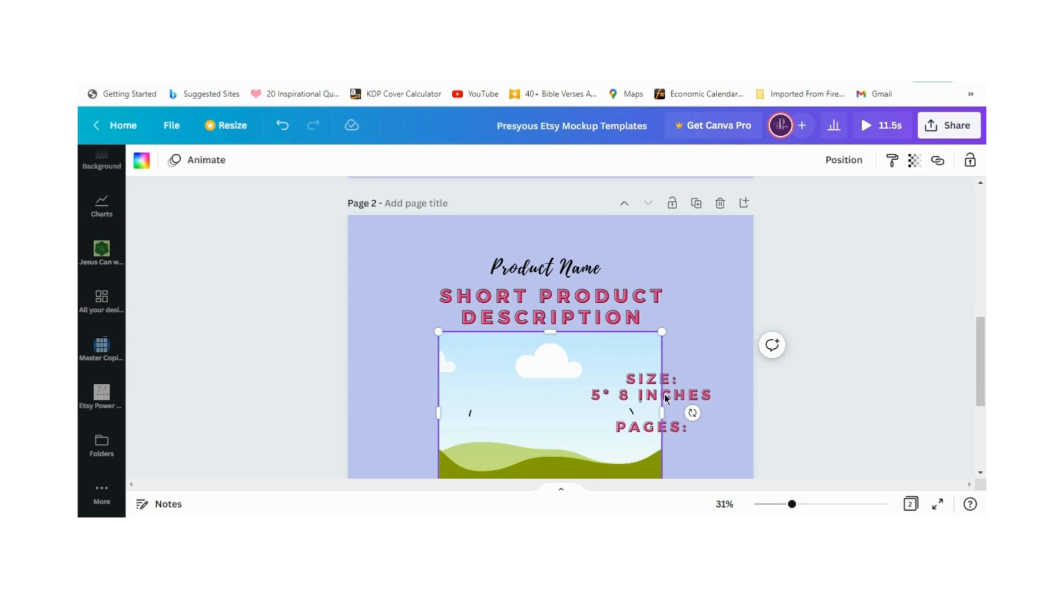
left_click(632, 425)
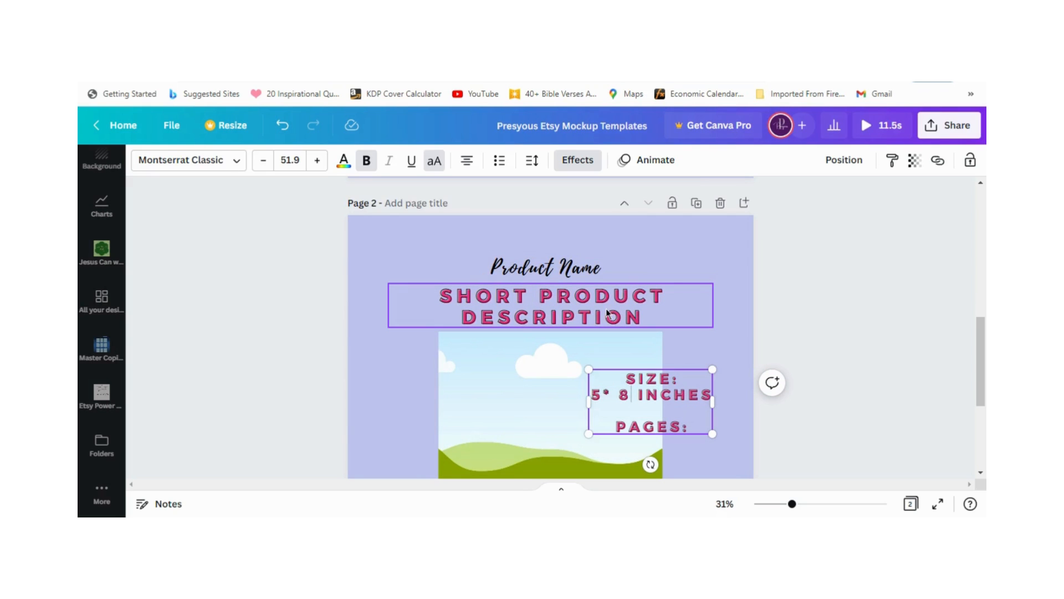
Step: Move the size and pages text block off the large frame into the upper-right corner of page 2
left_click(529, 358)
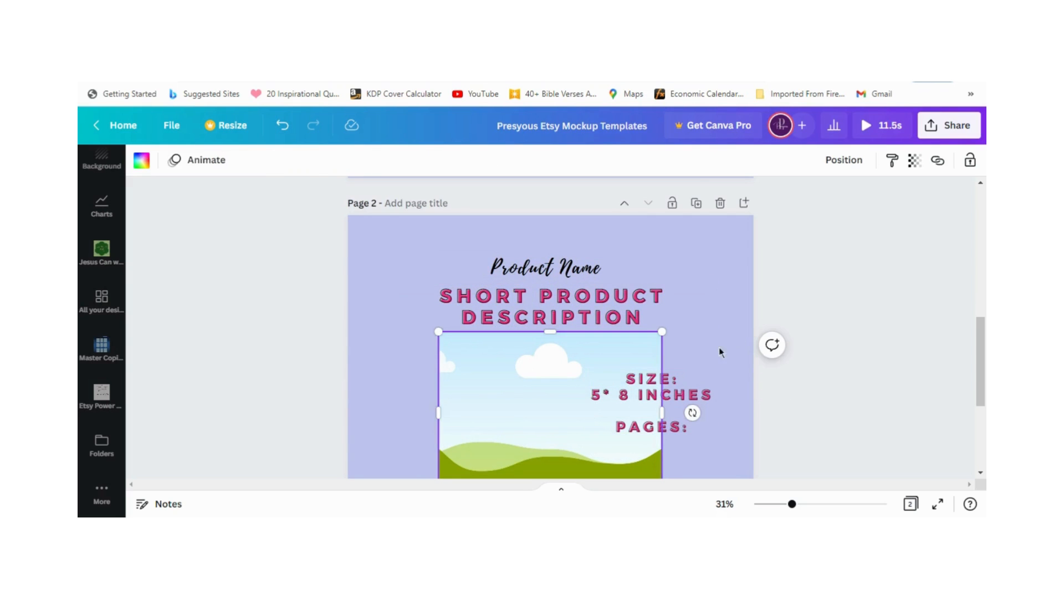
left_click_drag(682, 389, 701, 262)
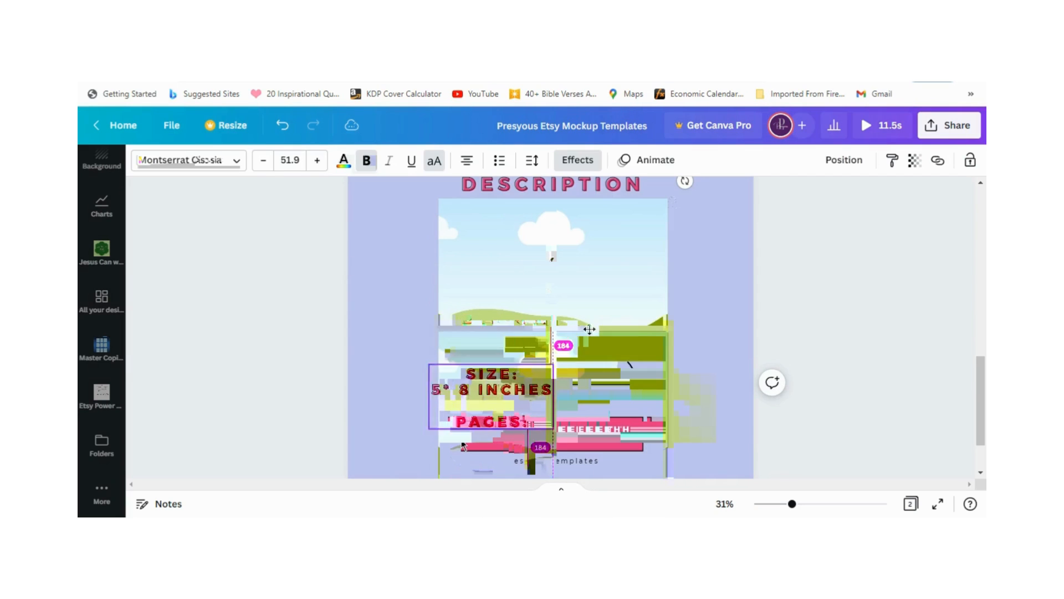
left_click_drag(590, 331, 669, 253)
scroll(621, 318, "up", 2)
scroll(698, 388, "down", 3)
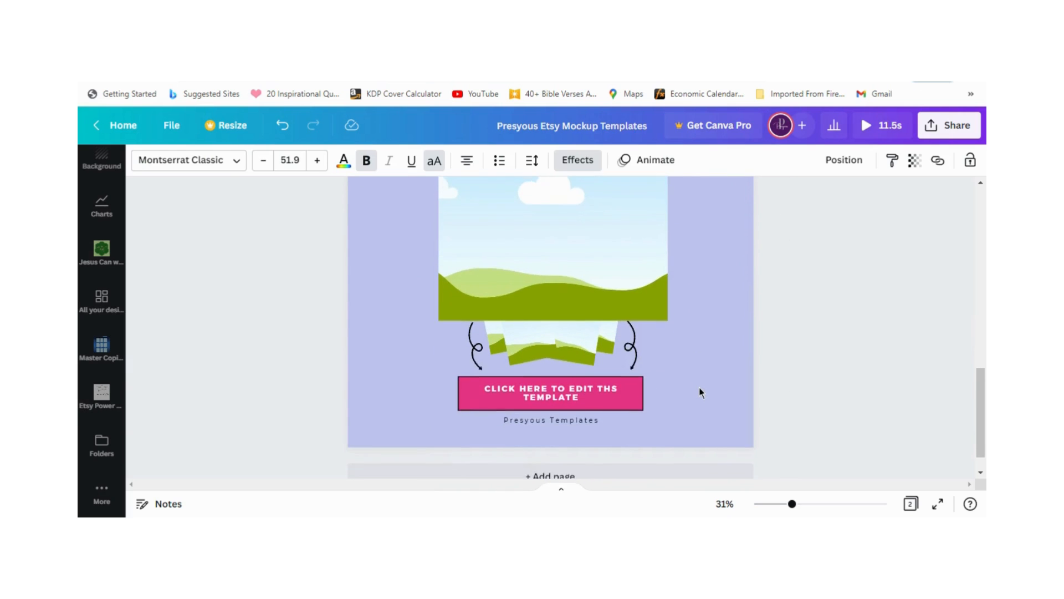
scroll(700, 387, "up", 1)
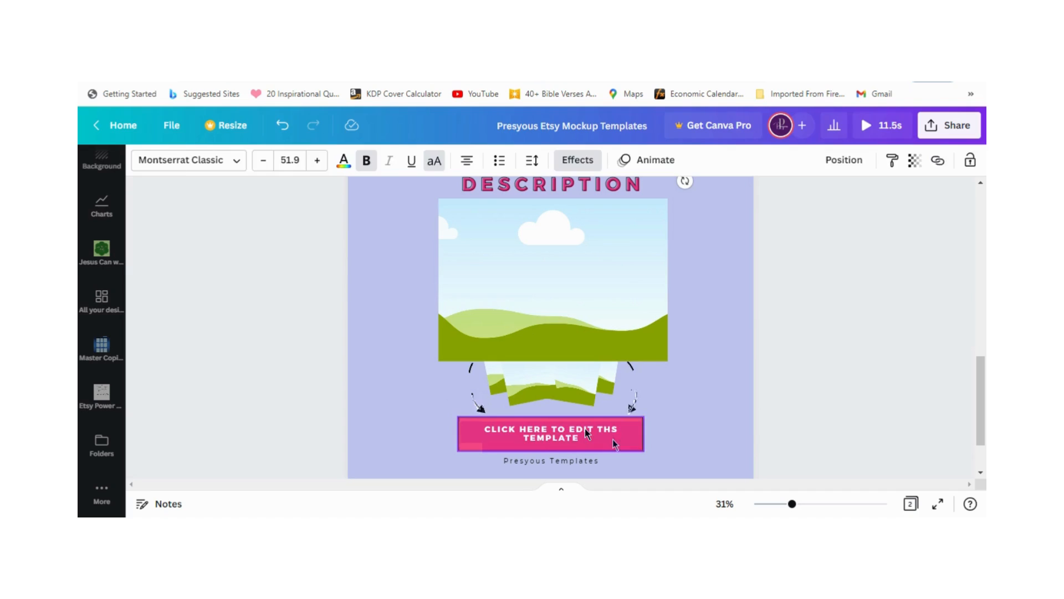
Step: Delete the pink edit-template box, the two curly arrows and the small fanned frames beneath the large frame on page 2
left_click(685, 390)
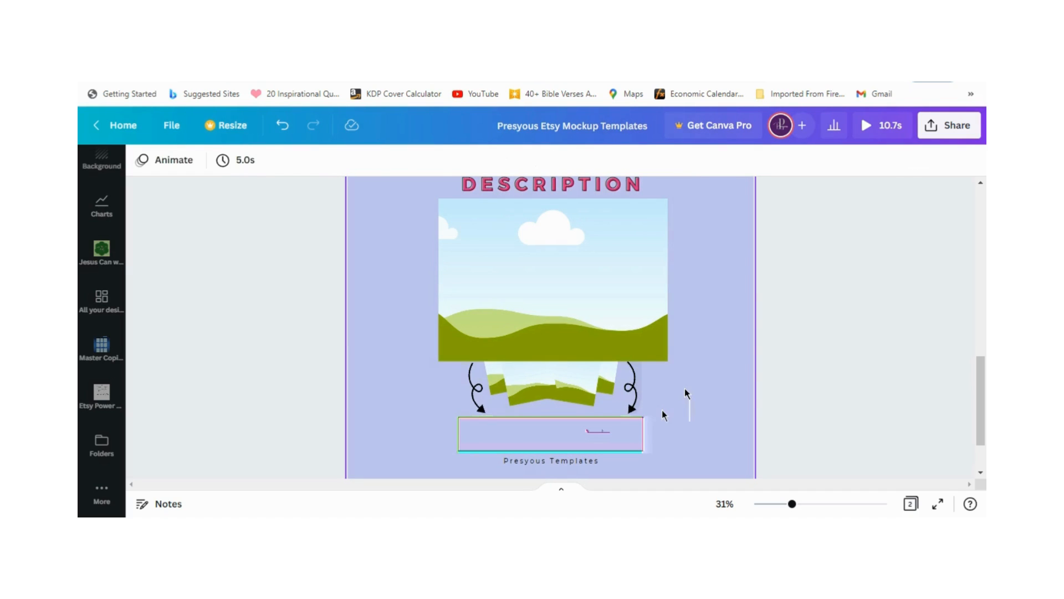
left_click(662, 411)
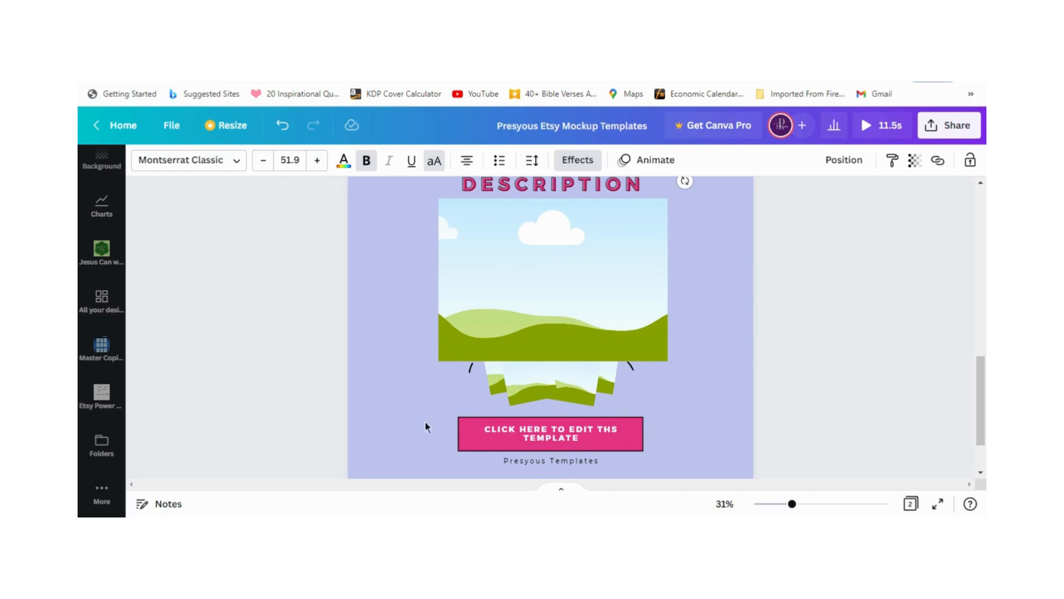
left_click_drag(436, 415, 649, 443)
left_click(554, 326)
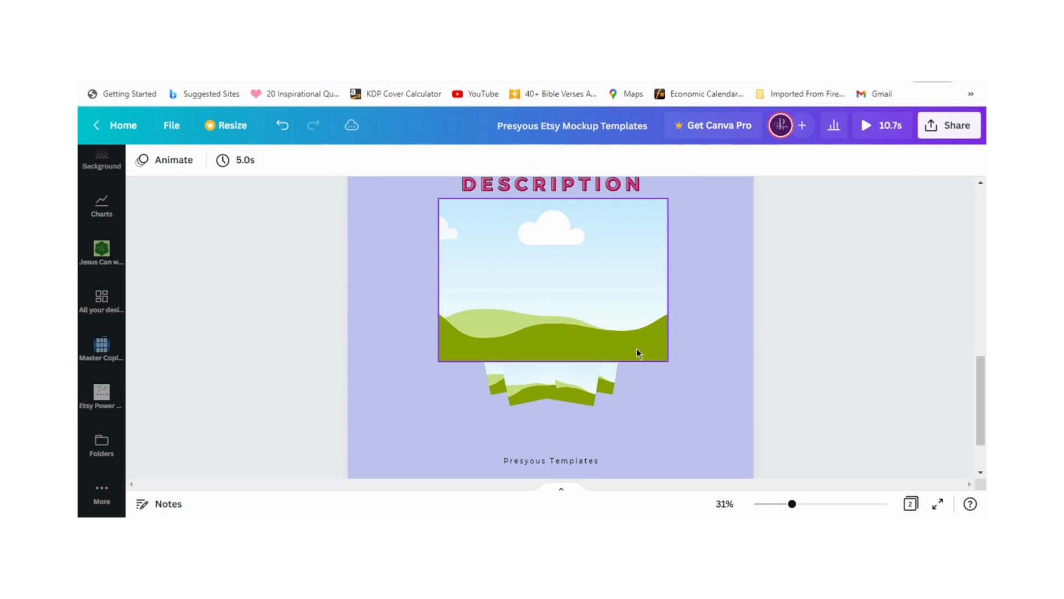
left_click_drag(468, 385, 648, 377)
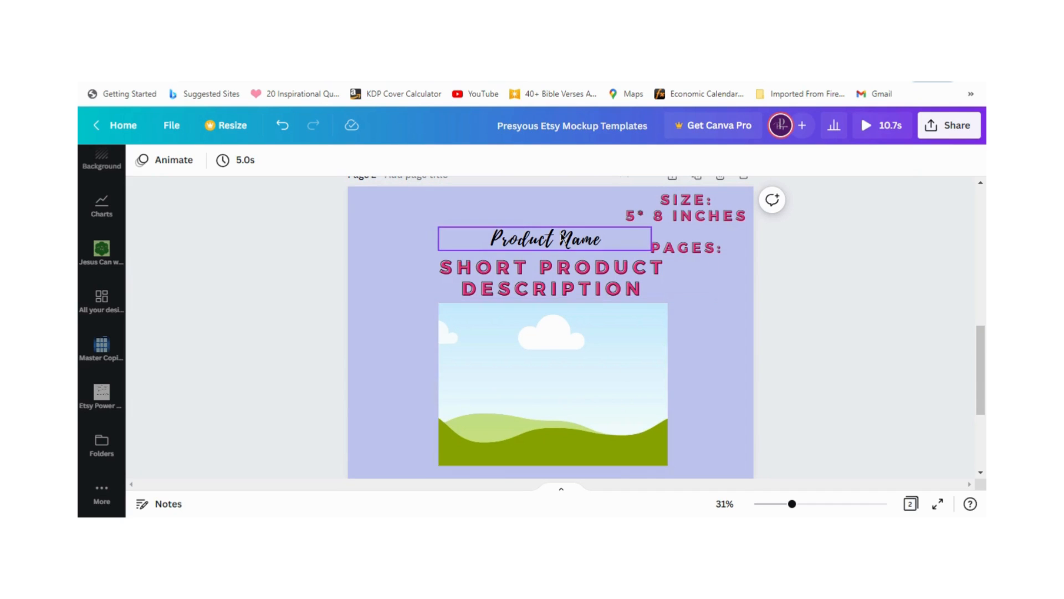
Step: Move the Product Name and short product description to the upper-left of page 2, and narrow the description's text box
left_click_drag(554, 227, 463, 186)
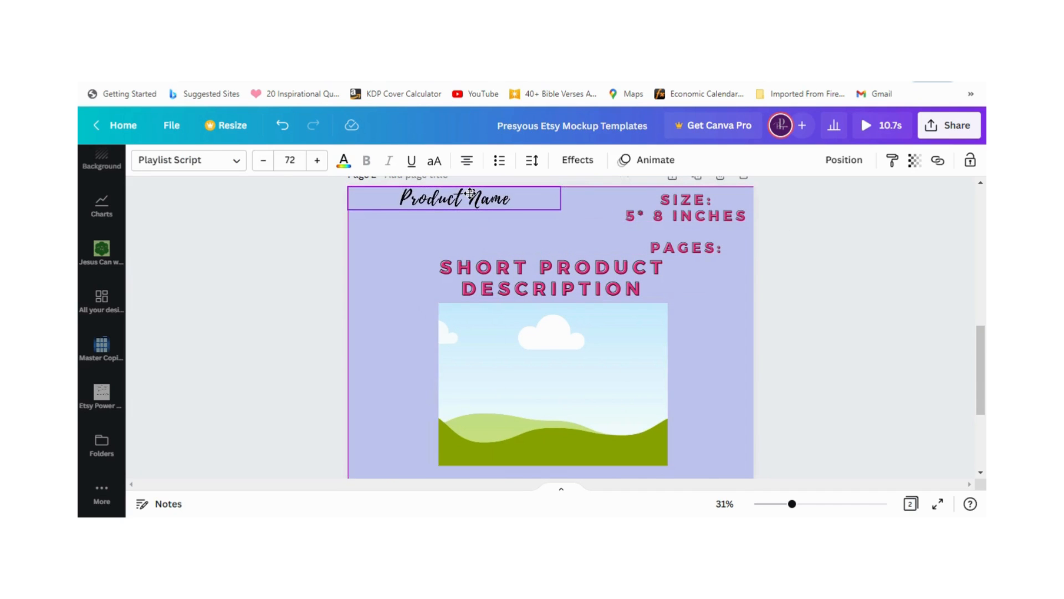
left_click(542, 279)
left_click_drag(542, 278, 504, 235)
left_click_drag(504, 235, 505, 236)
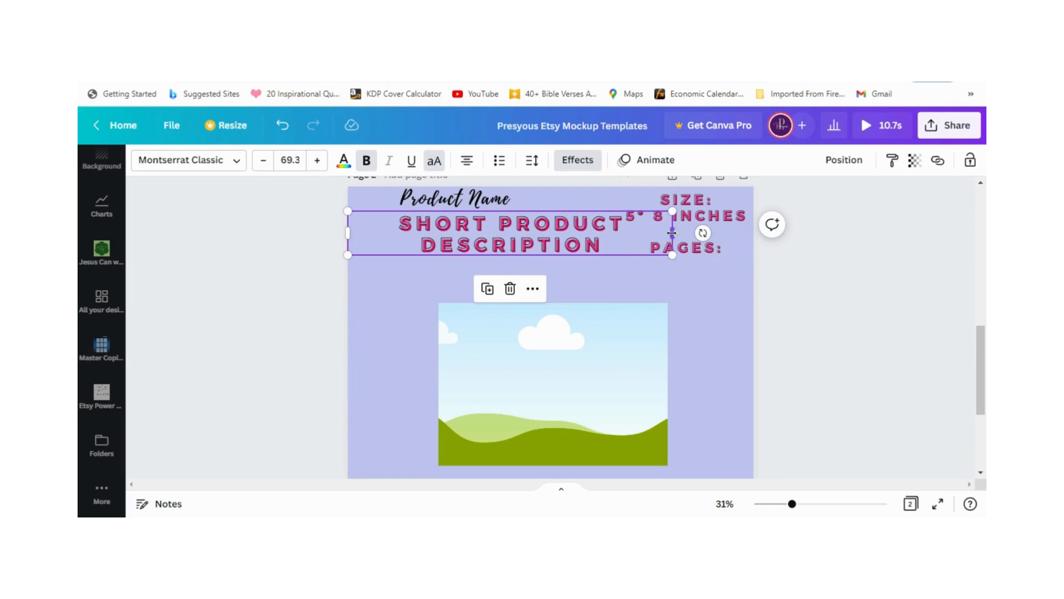
left_click_drag(672, 232, 623, 232)
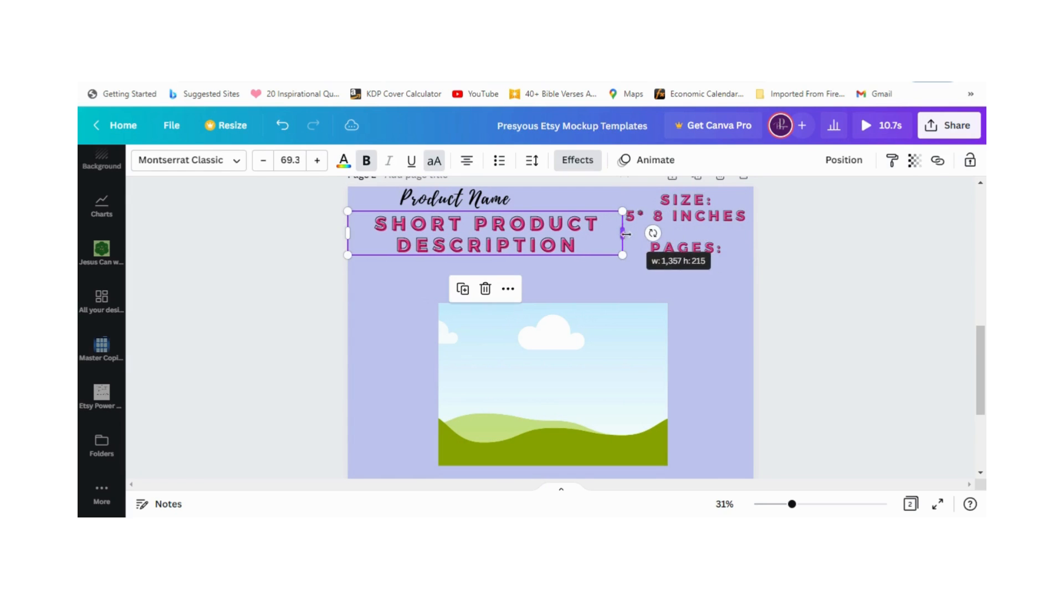
left_click(702, 326)
Step: Narrow the large image frame on page 2 to a portrait shape with roughly 5:8 proportions
scroll(673, 349, "down", 3)
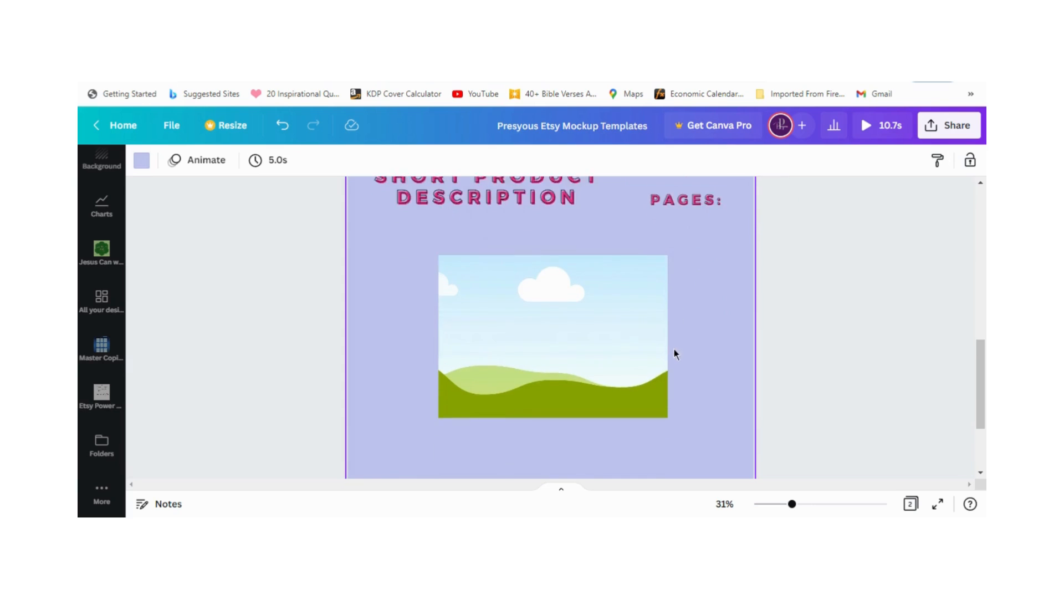
left_click(646, 311)
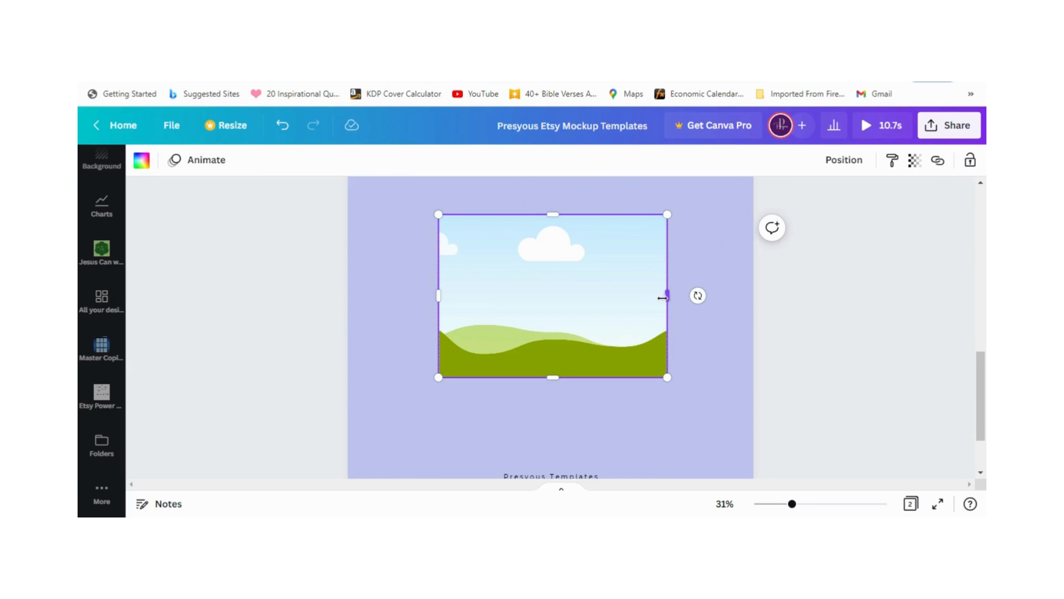
left_click_drag(663, 298, 539, 295)
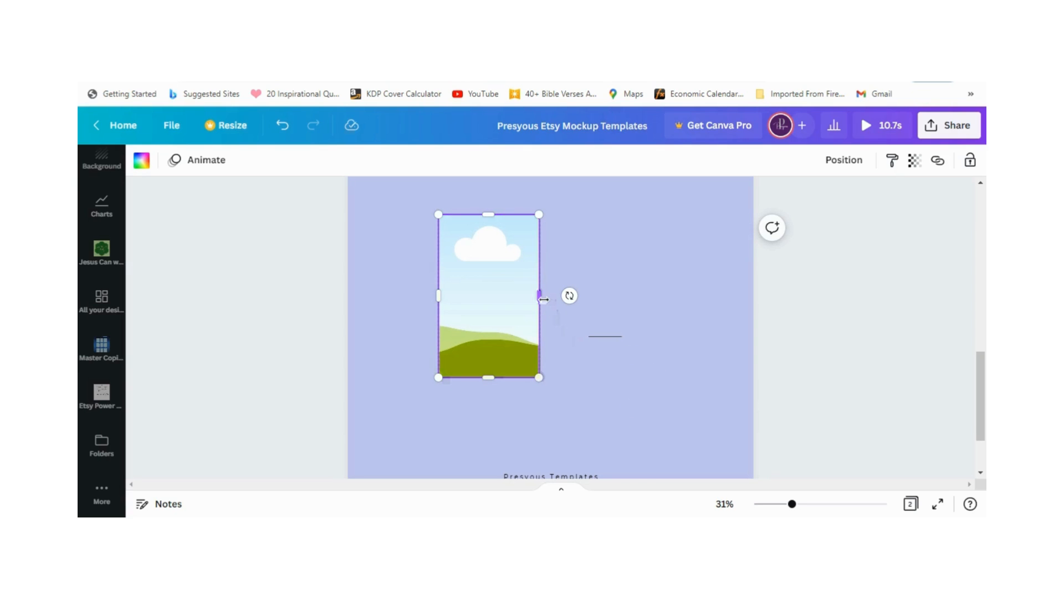
left_click_drag(541, 297, 541, 301)
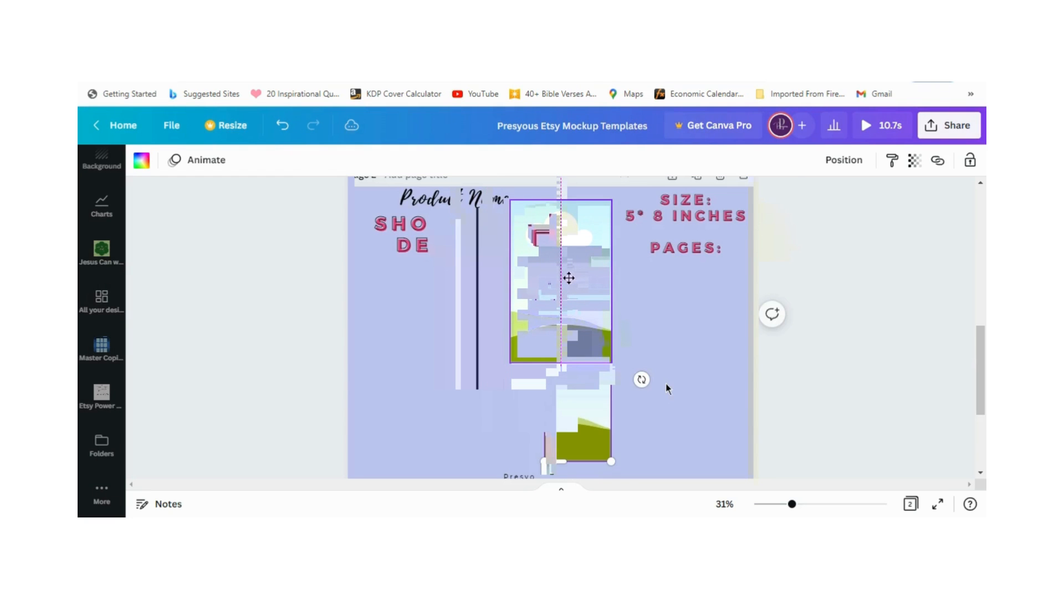
Step: Move the portrait frame to about the horizontal centre of page 2, below the heading text
left_click_drag(569, 278, 565, 266)
scroll(633, 353, "up", 2)
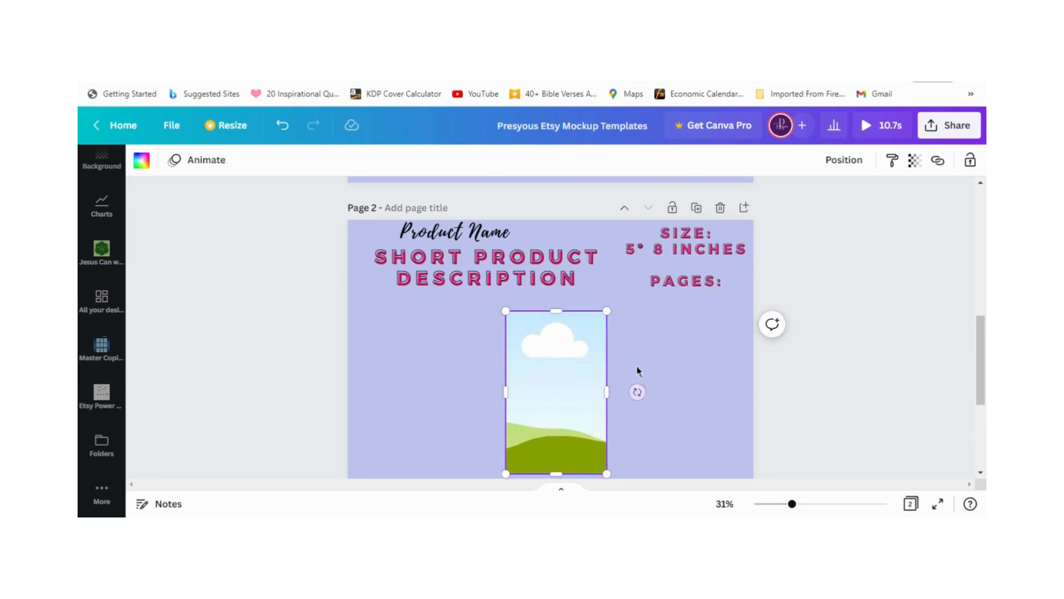
scroll(634, 354, "down", 1)
left_click_drag(552, 357, 551, 376)
left_click(667, 383)
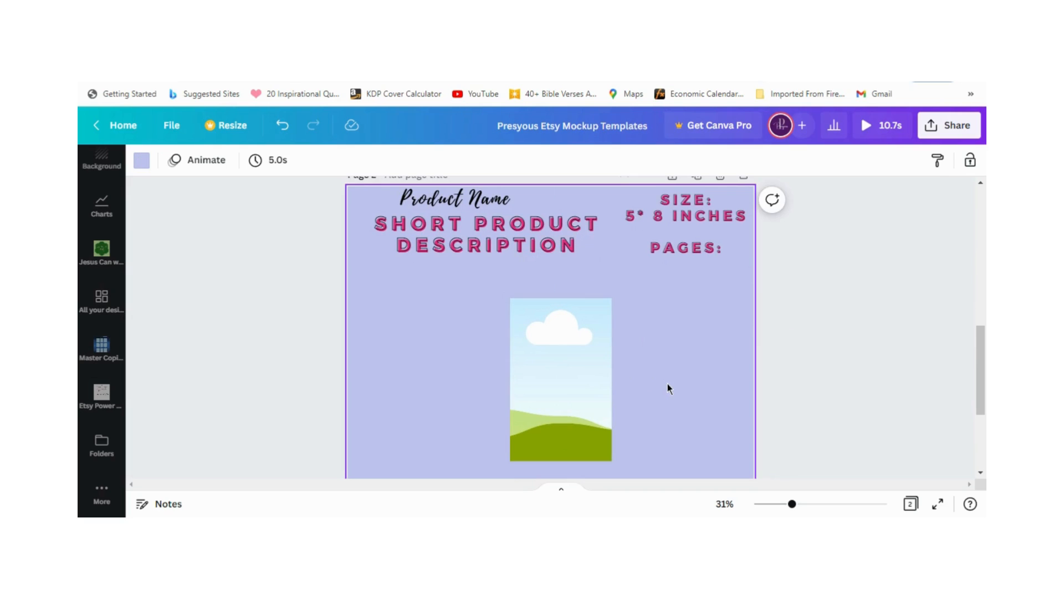
Step: Enlarge the size and pages text to a font size of about 68.6, and place it over the upper part of the portrait frame
scroll(689, 340, "up", 2)
left_click(689, 339)
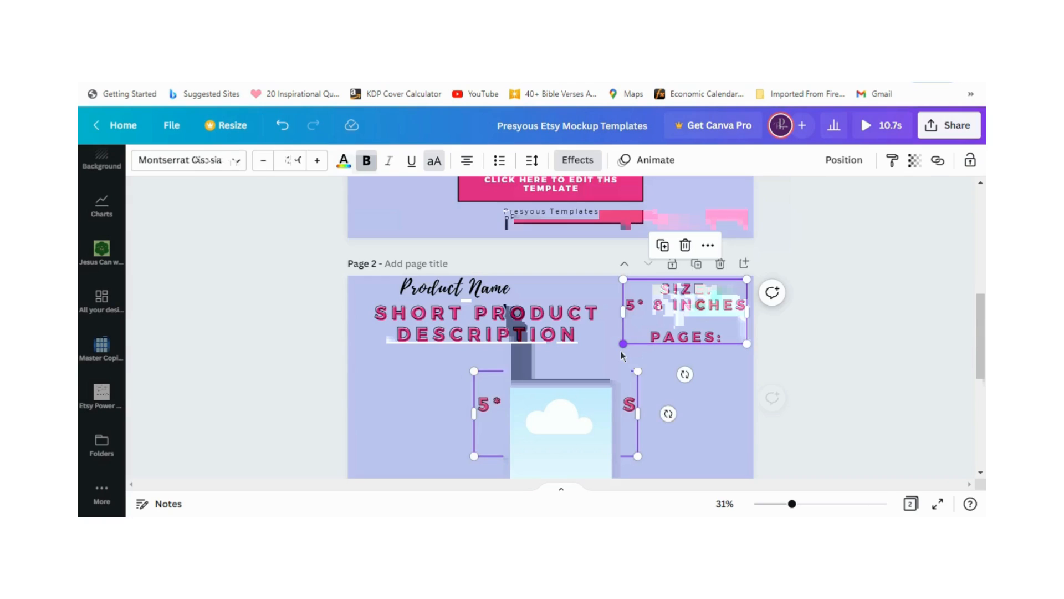
left_click_drag(622, 344, 585, 373)
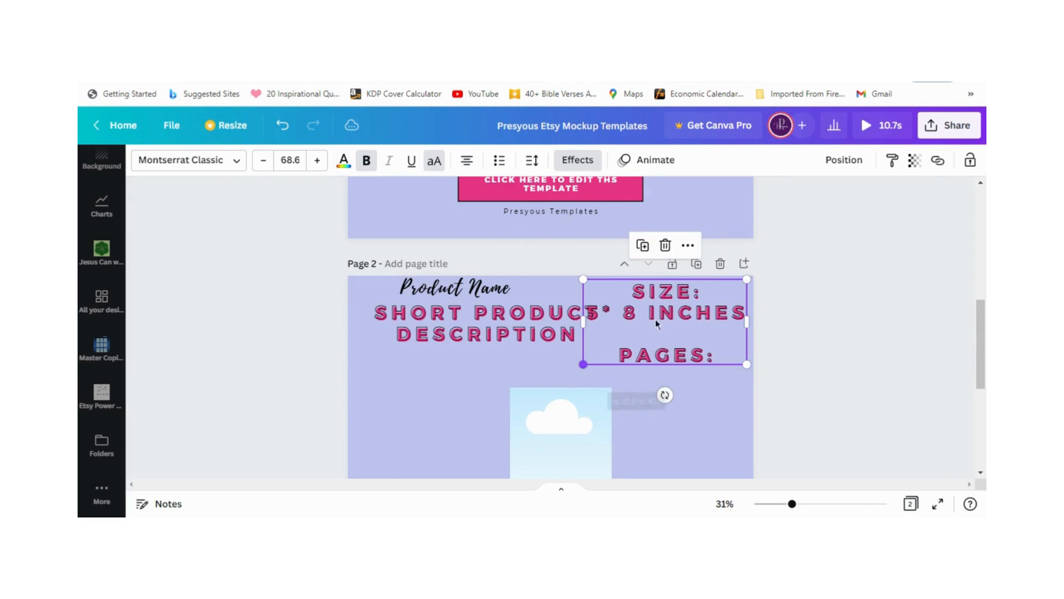
left_click_drag(656, 318, 560, 408)
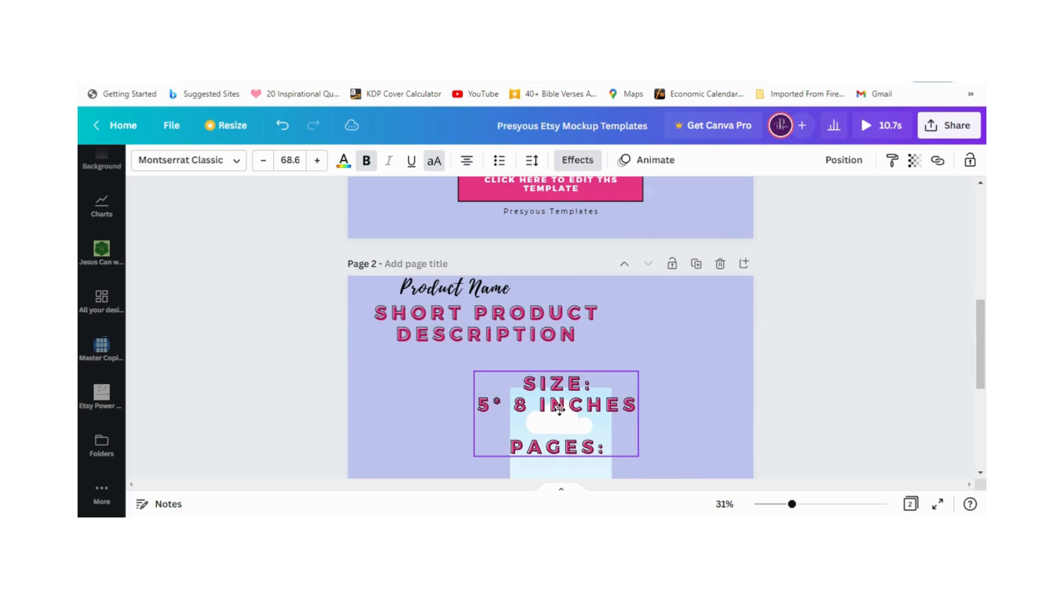
left_click(693, 375)
Step: Title page 2 "5*8 Mockup"
scroll(695, 376, "down", 1)
scroll(696, 381, "down", 2)
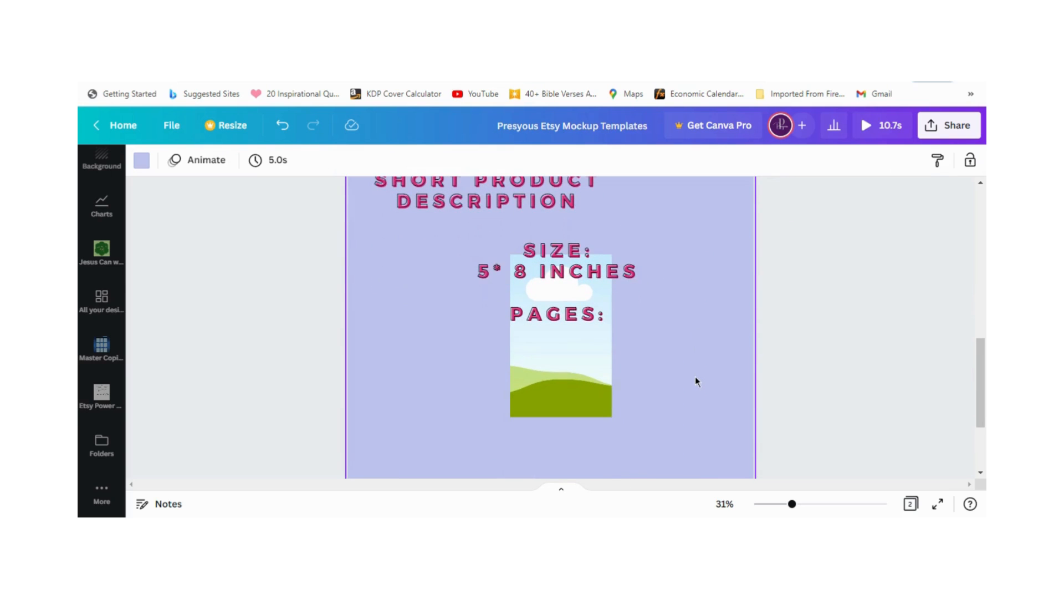
scroll(696, 383, "up", 2)
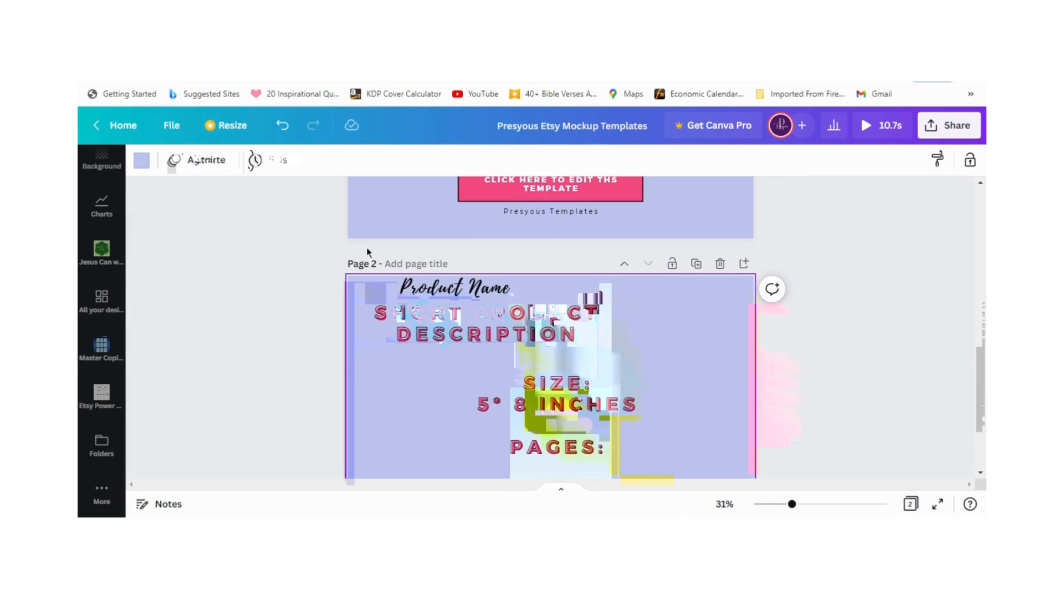
left_click(398, 265)
type("5*8 T")
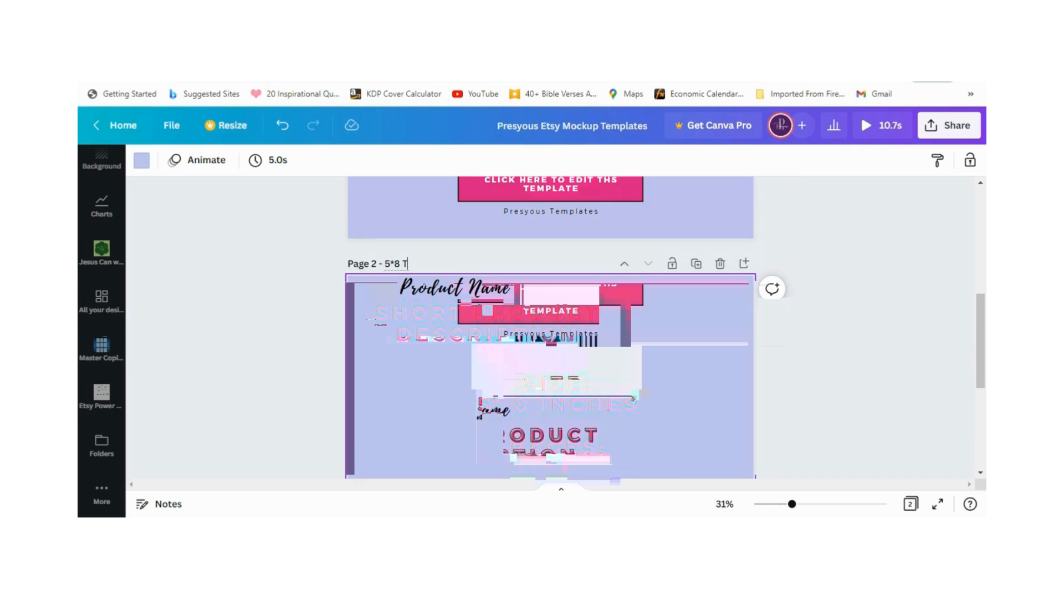
type("8 Mockup")
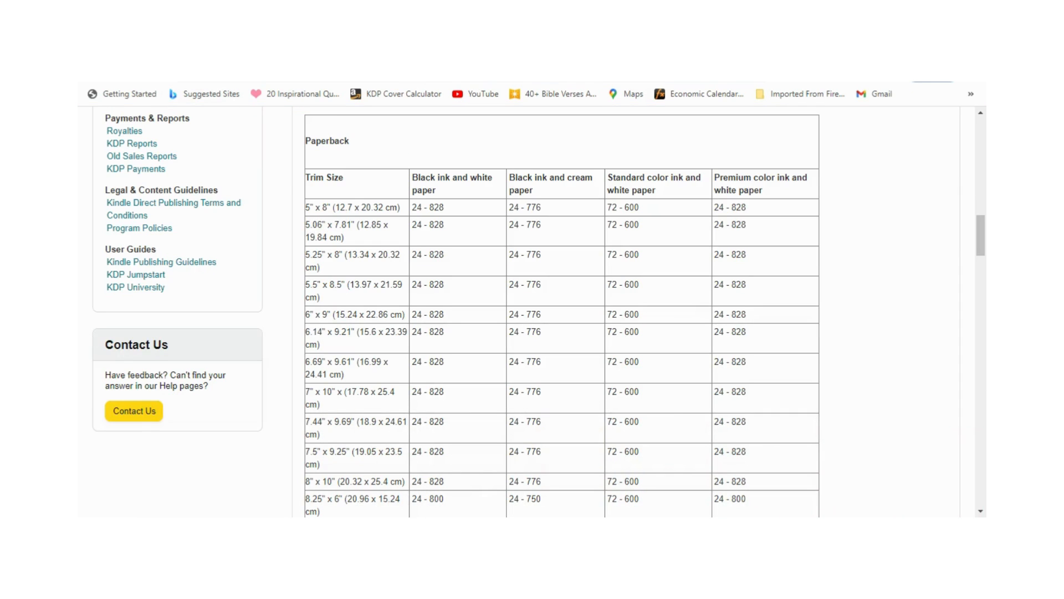
Step: Change the size line in the text on page 3 to "6* 9 inches"
double_click(319, 225)
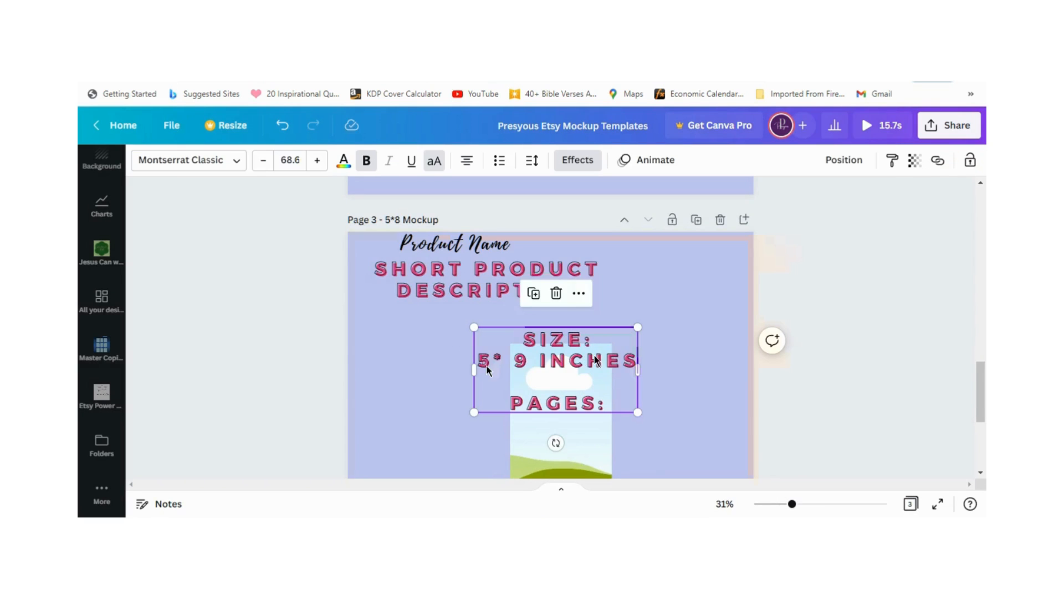
triple_click(487, 365)
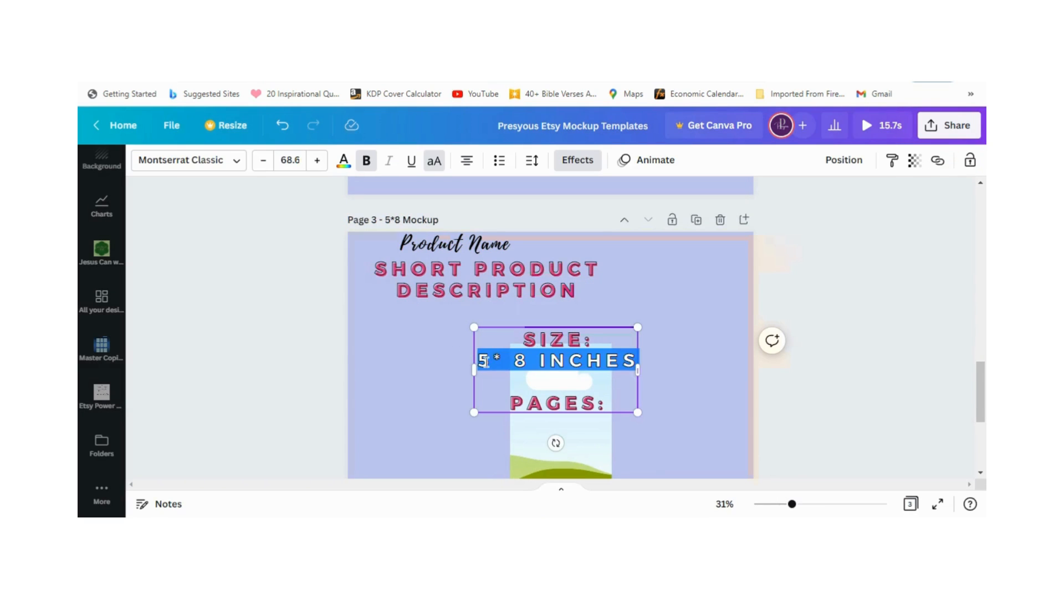
left_click(486, 360)
double_click(482, 361)
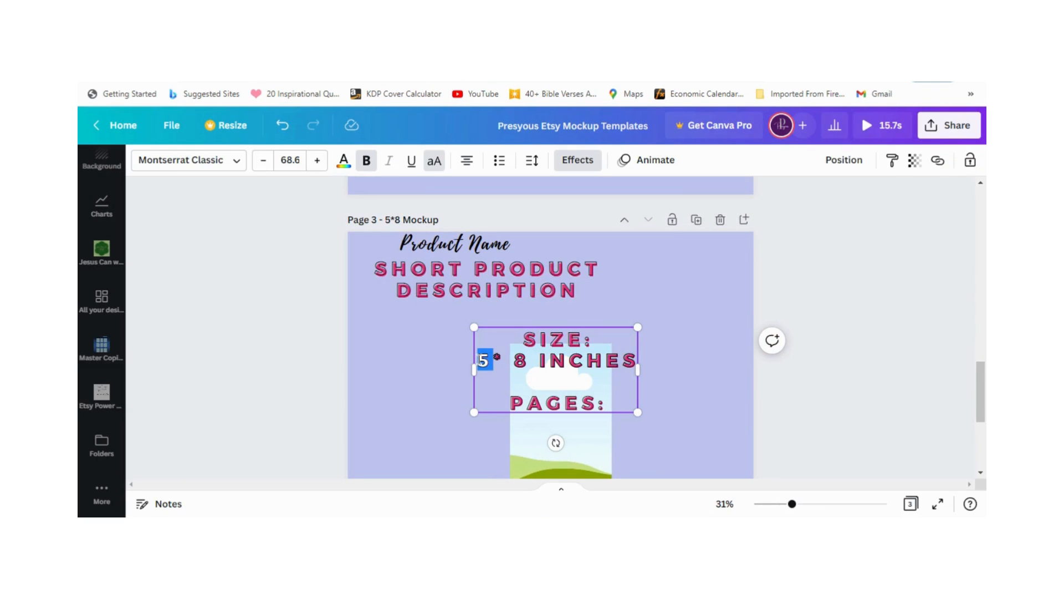
type("6")
double_click(520, 360)
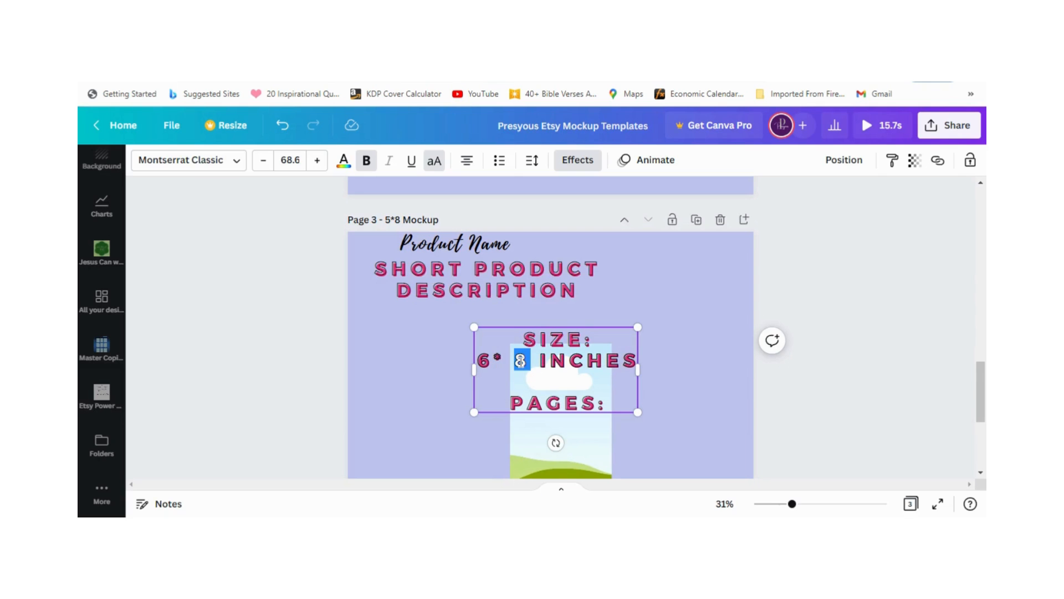
type("9")
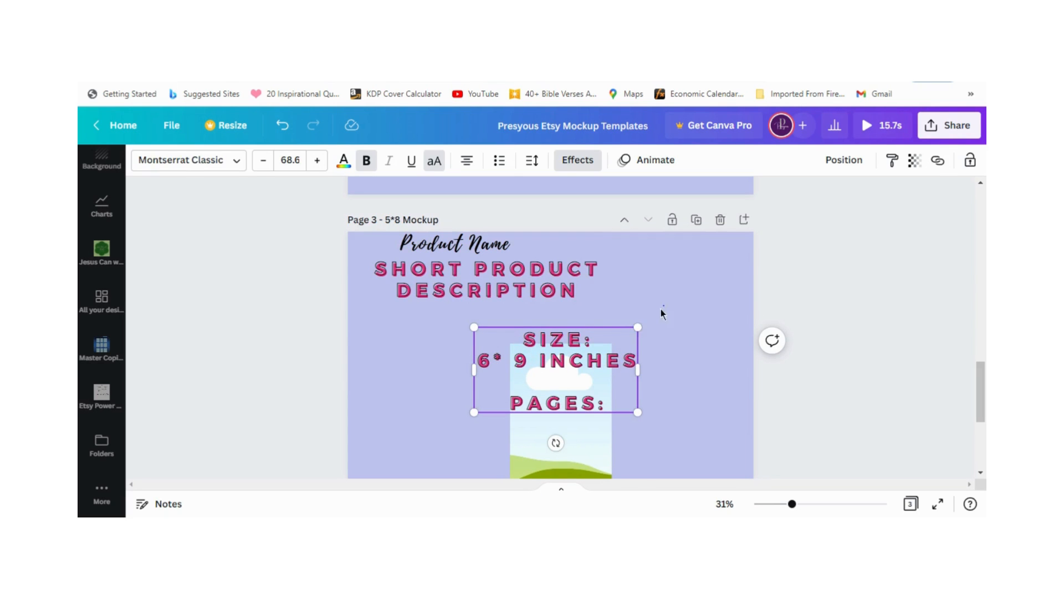
Step: Move the size and pages text on page 3 off the frame, and resize the frame to about 599 × 900 px
left_click_drag(544, 387, 634, 309)
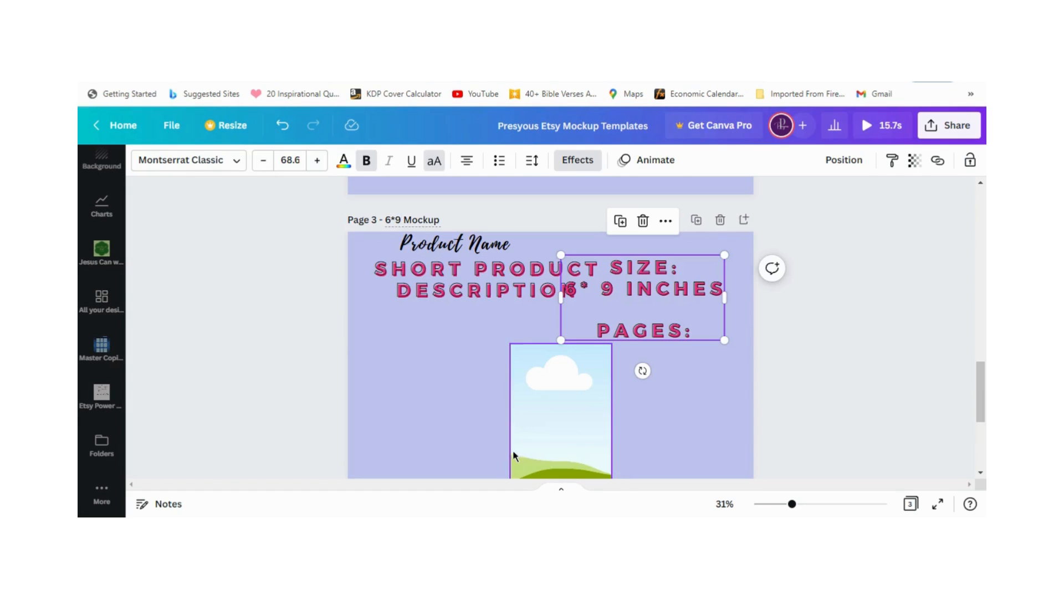
left_click(536, 420)
scroll(534, 400, "down", 2)
scroll(531, 382, "down", 2)
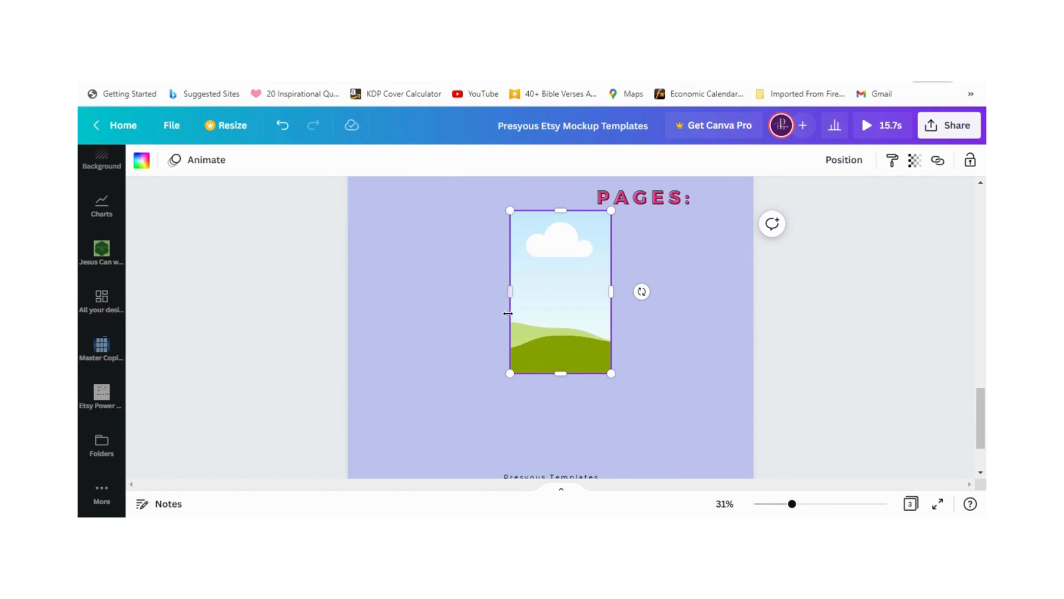
left_click_drag(507, 290, 492, 294)
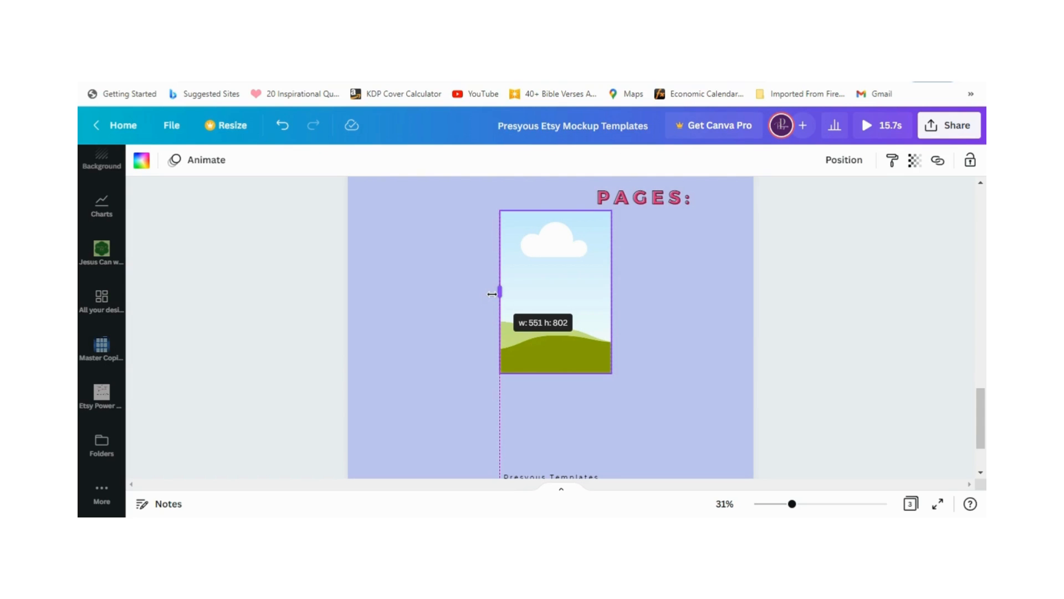
left_click_drag(492, 293, 485, 294)
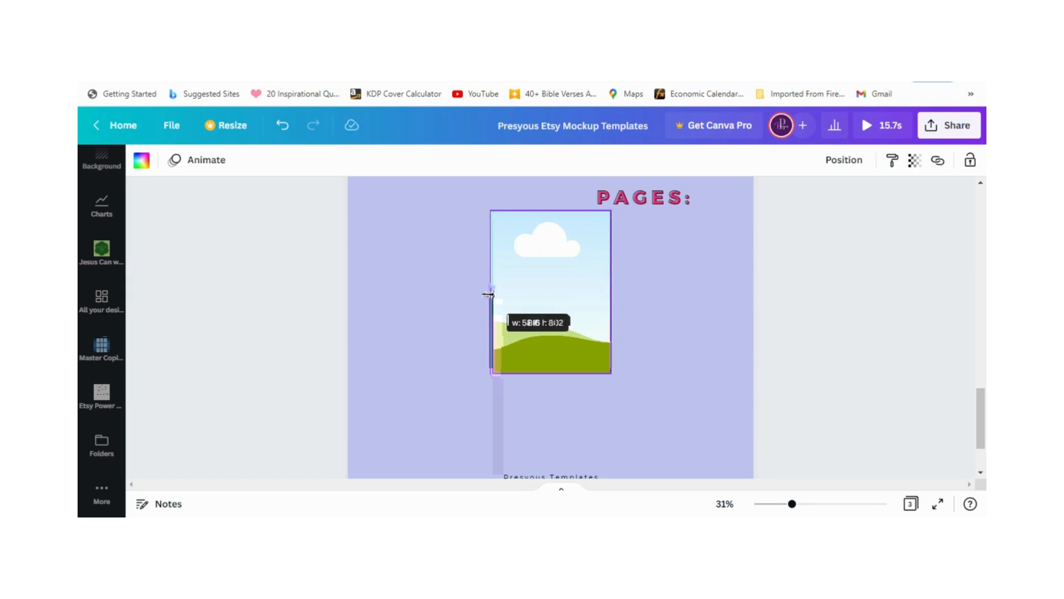
left_click_drag(553, 373, 555, 392)
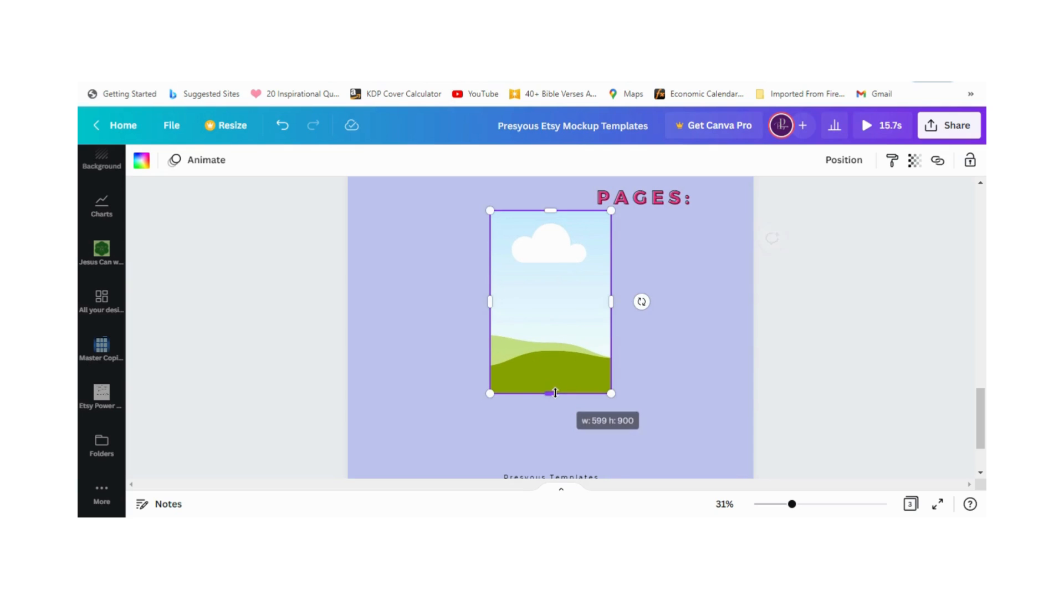
Step: Move the frame to the left half of page 3 and place the size and pages text beside it on the right
left_click(638, 362)
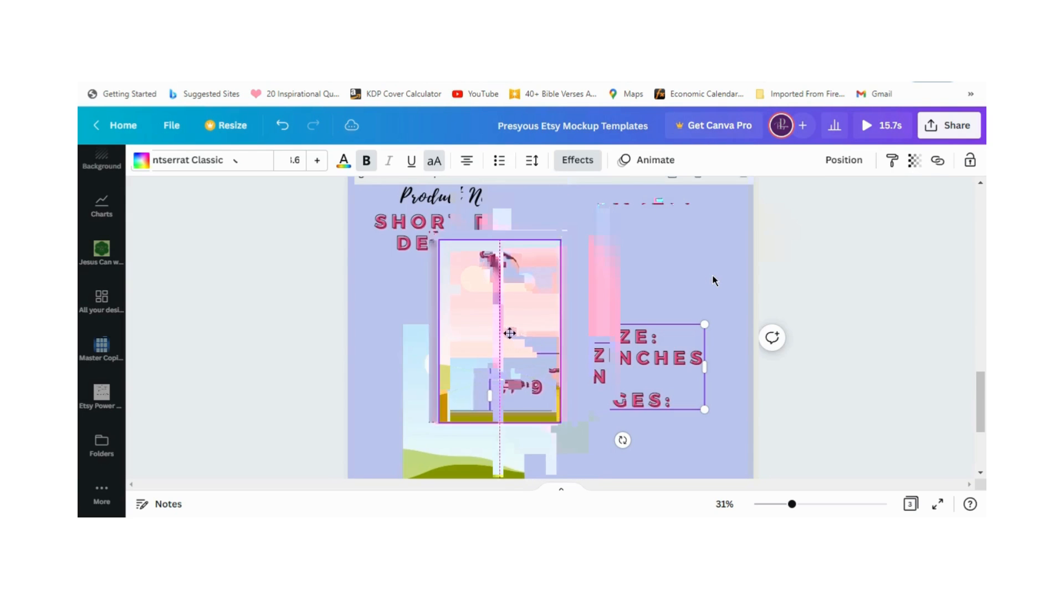
left_click_drag(509, 333, 484, 331)
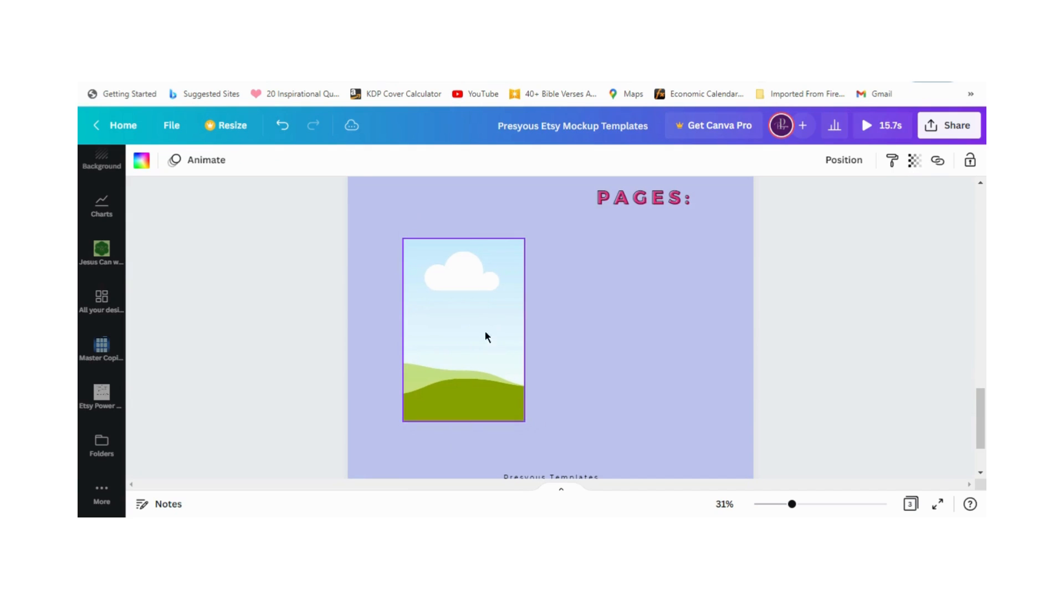
scroll(643, 323, "up", 2)
left_click_drag(653, 284, 631, 399)
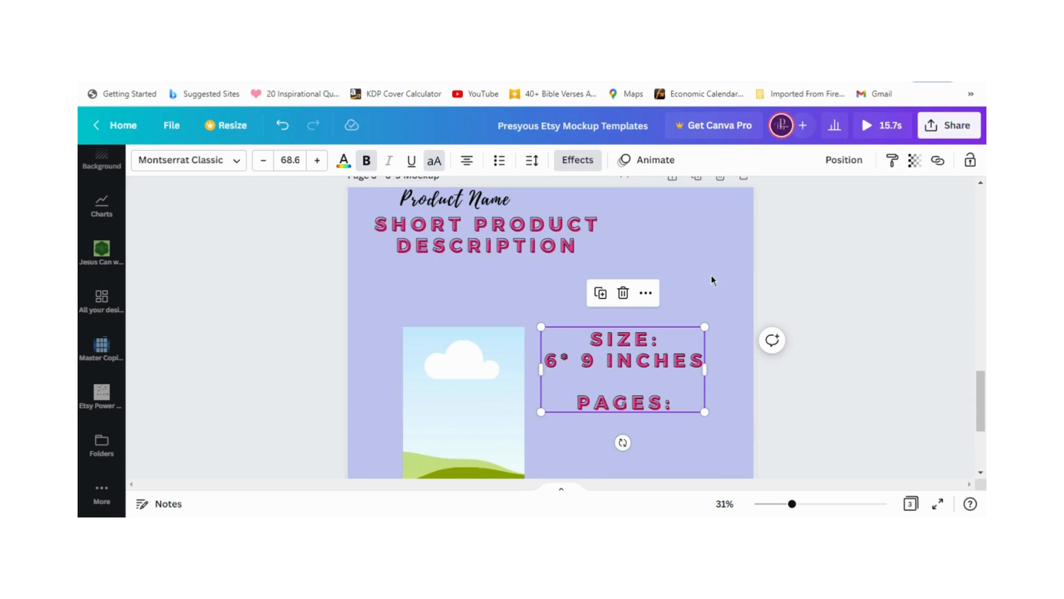
Step: Lock the image frame on page 3 in place
scroll(714, 280, "down", 3)
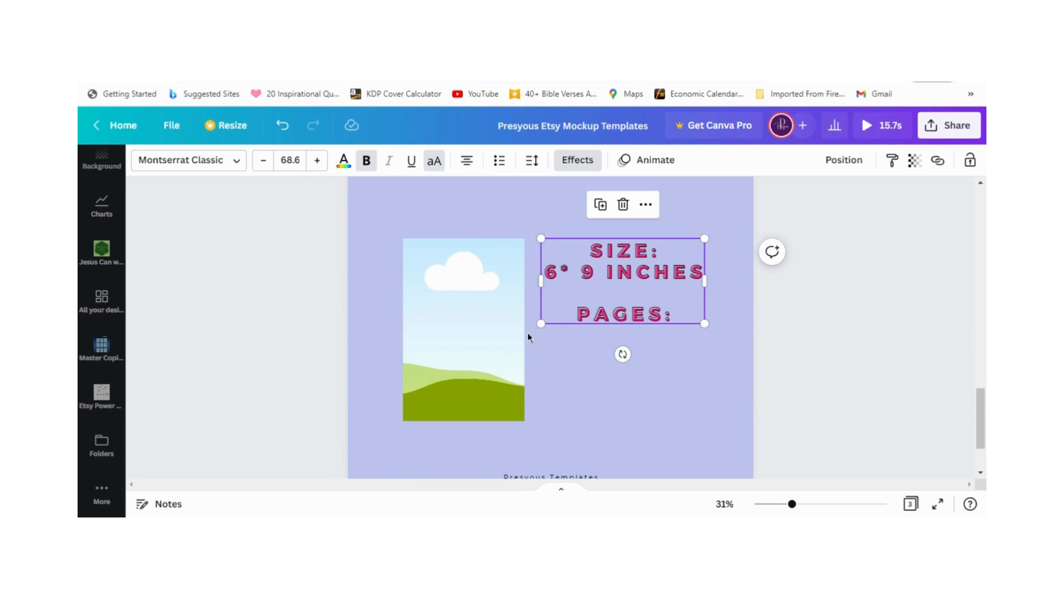
left_click(505, 338)
scroll(560, 336, "up", 5)
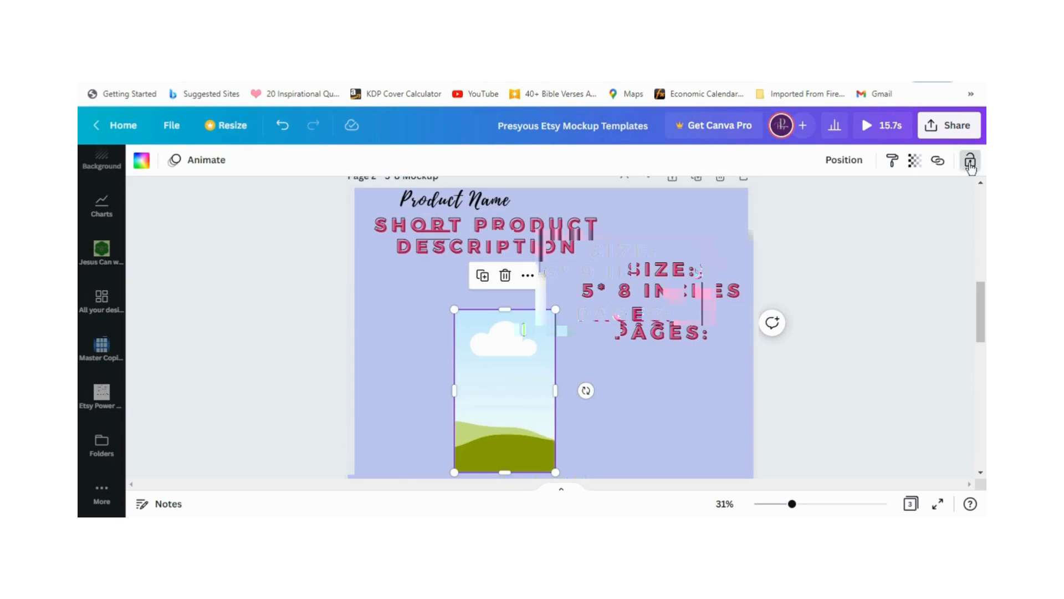
Step: Move page 2's size and pages text to the right, clear of the frame, then shift the frame left and lock it
scroll(371, 382, "up", 8)
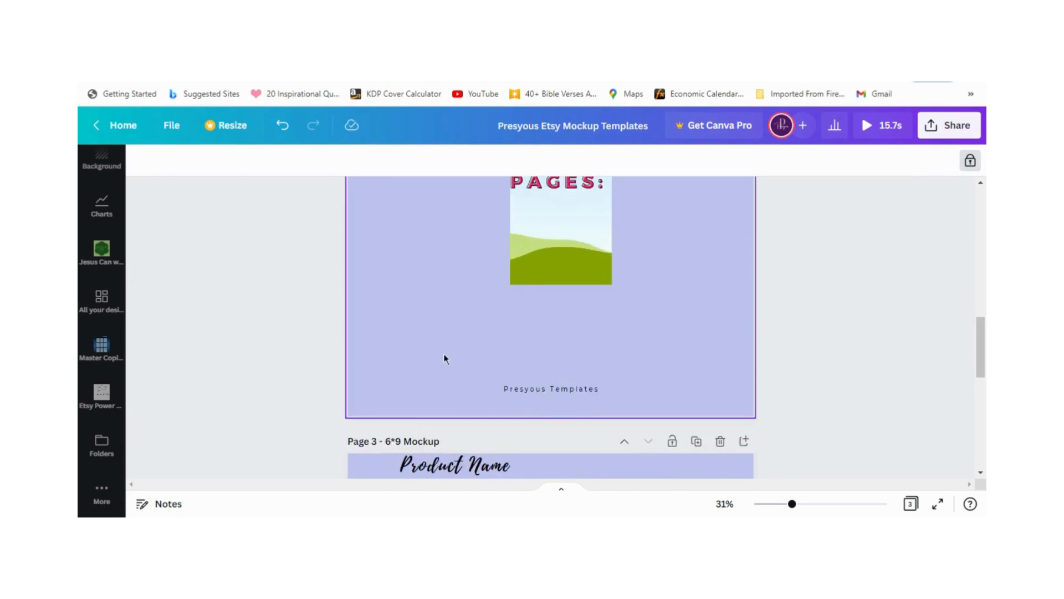
left_click_drag(604, 297, 707, 271)
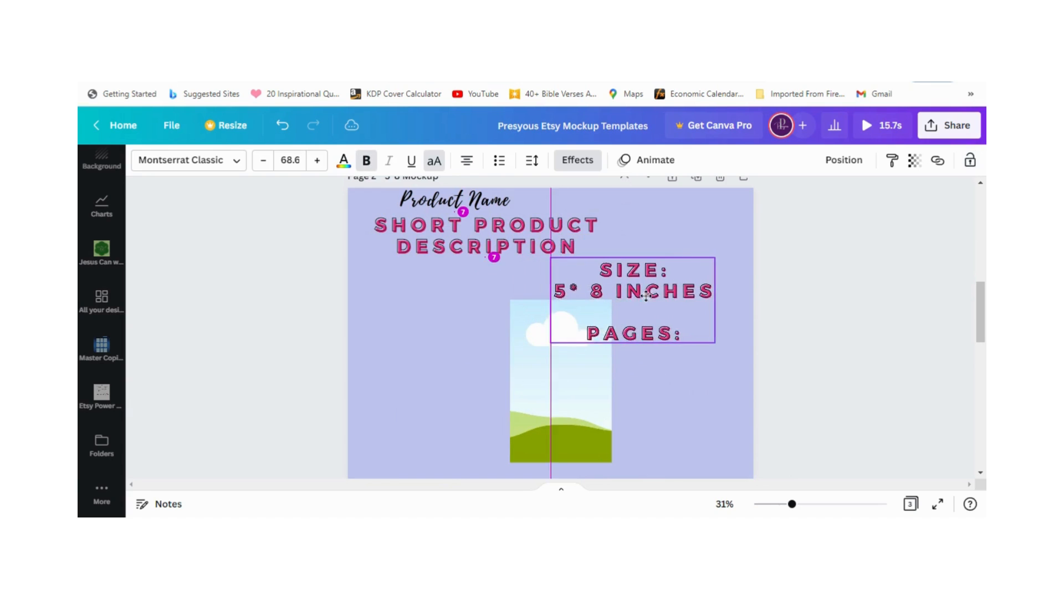
left_click_drag(530, 381, 497, 390)
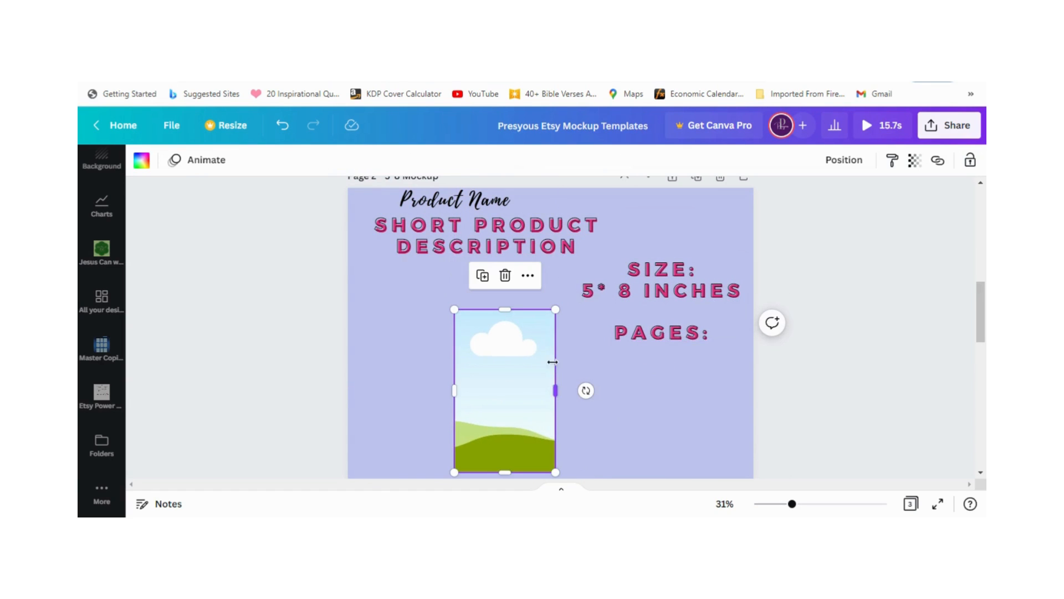
left_click(970, 161)
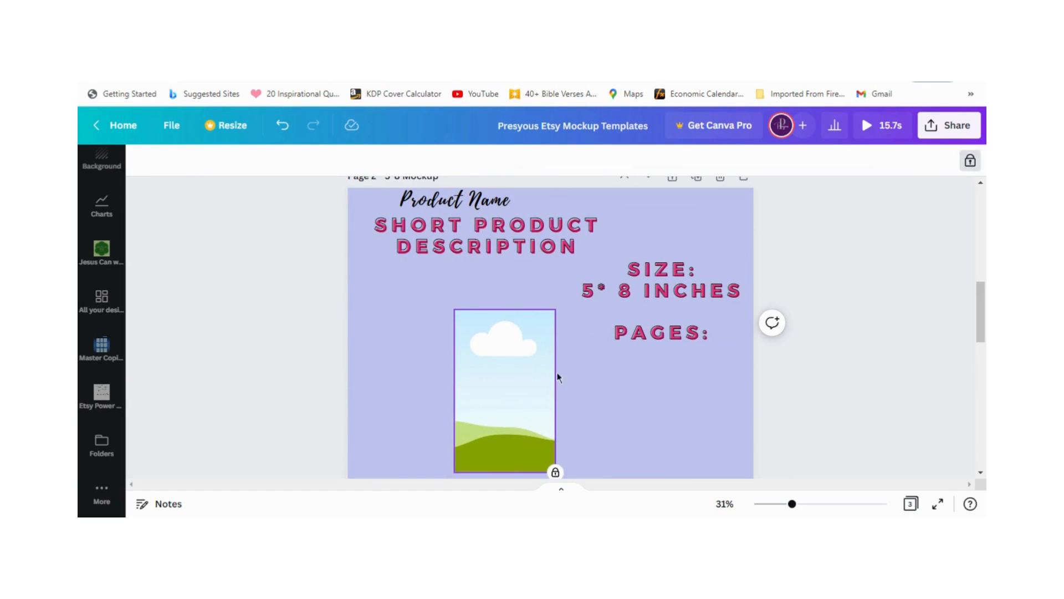
Step: Duplicate the 6*9 mockup page and change the size line on the copy to "7* 10 inches"
scroll(622, 363, "down", 3)
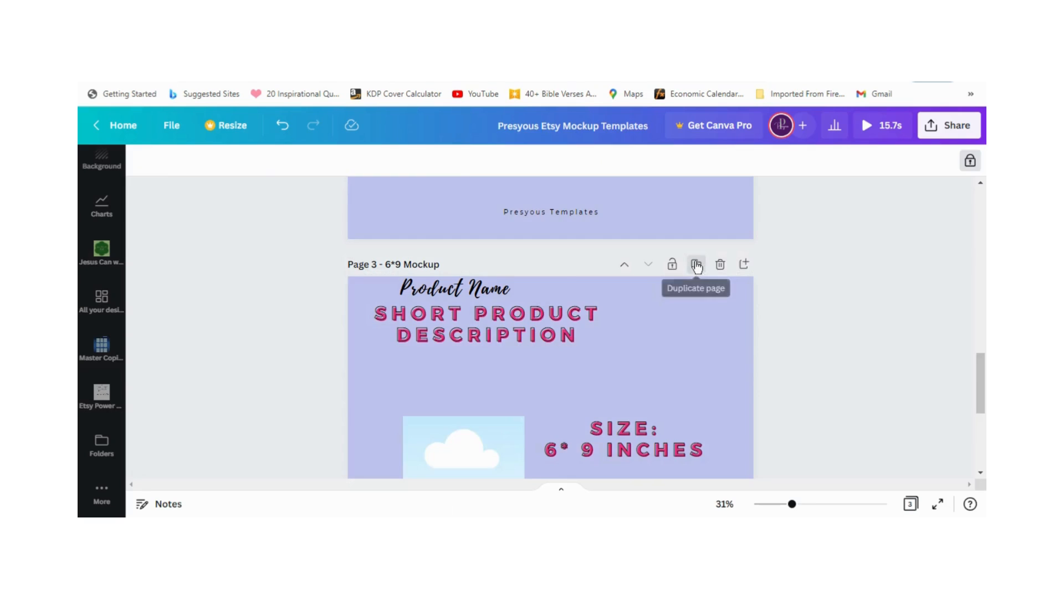
left_click(697, 265)
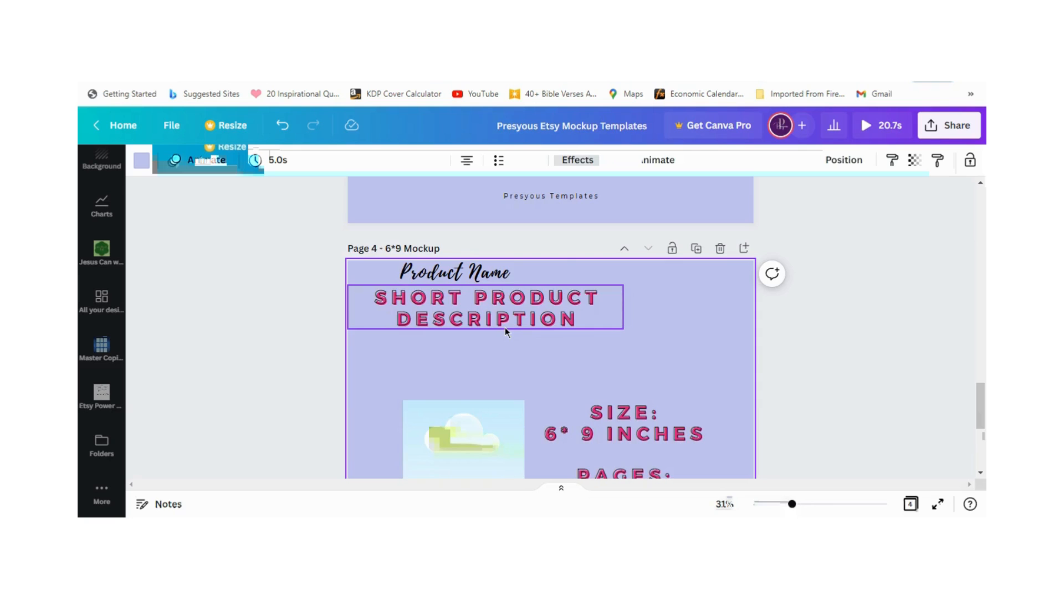
left_click(506, 328)
scroll(515, 333, "down", 1)
left_click(560, 361)
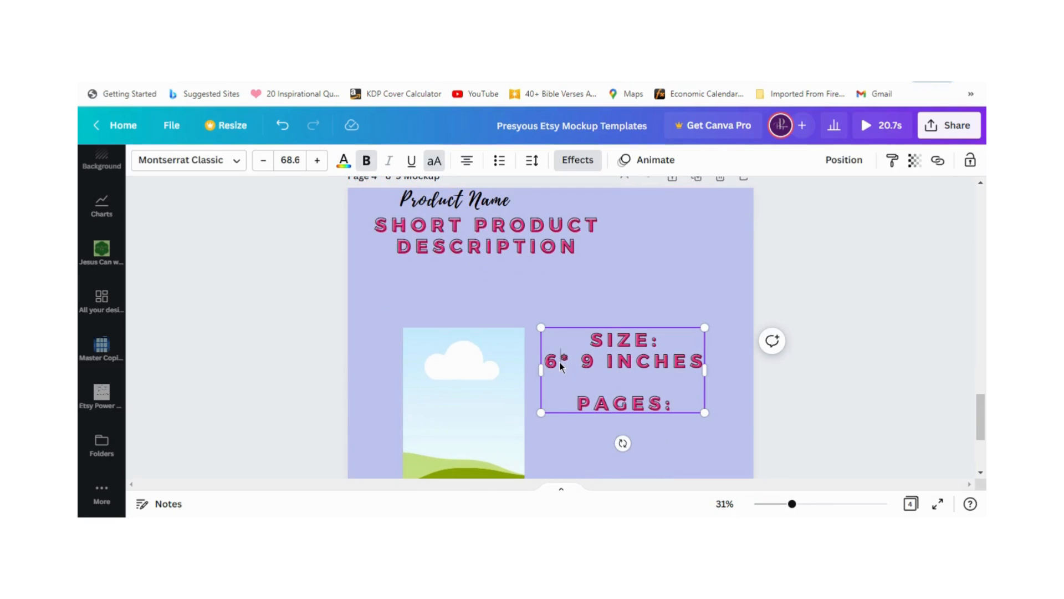
left_click_drag(560, 362, 545, 362)
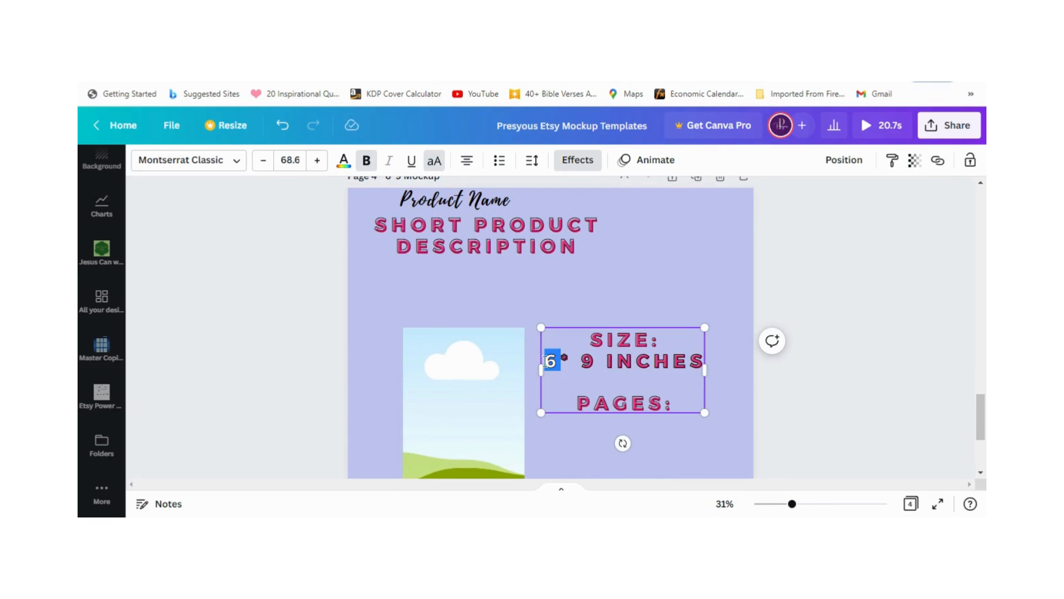
type("7")
double_click(587, 362)
type("1")
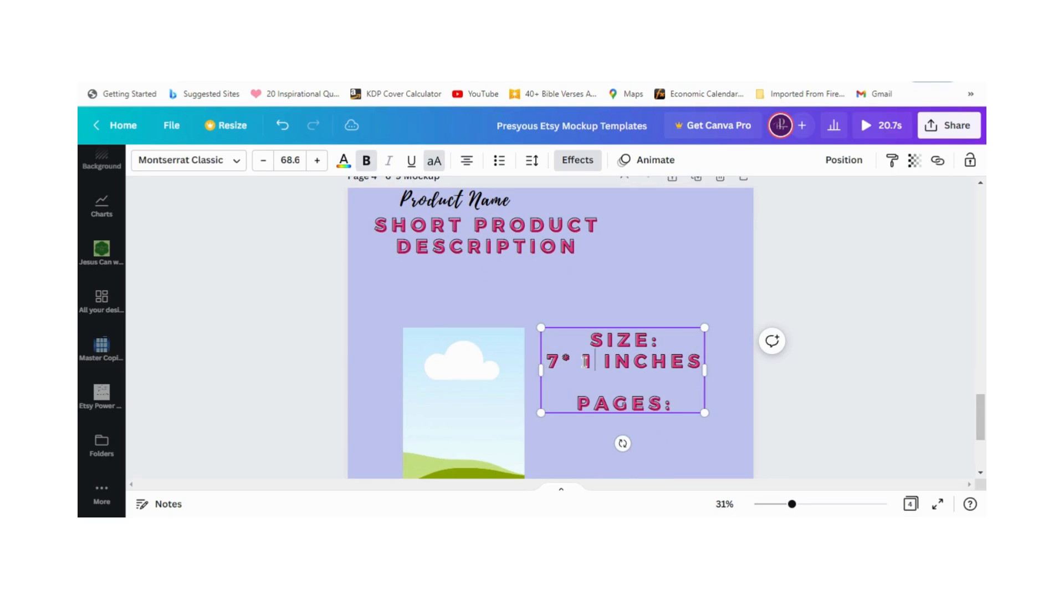
type("9")
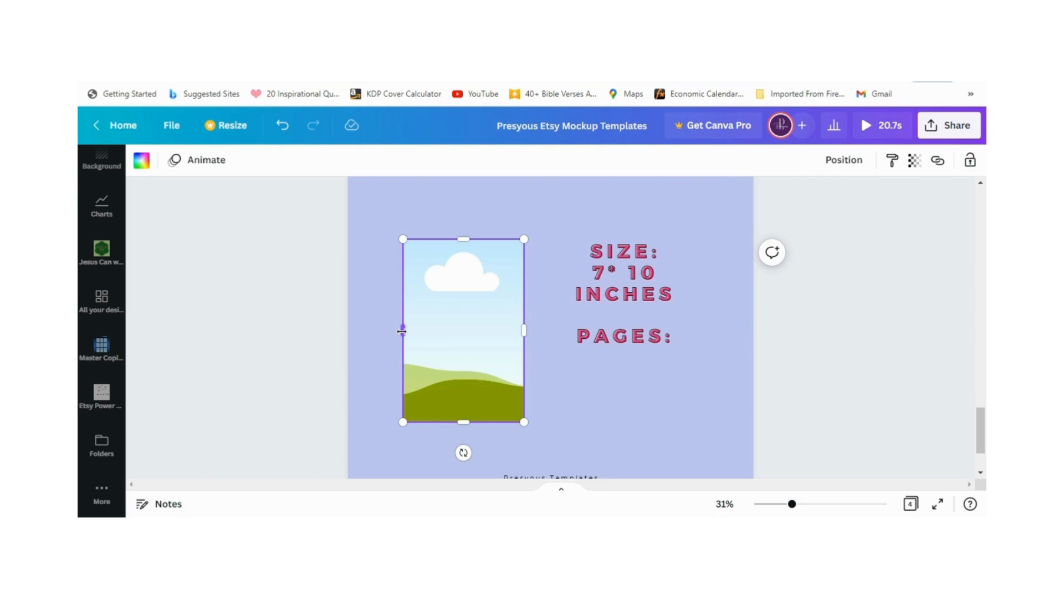
Step: Enlarge the unlocked frame on page 4 to roughly 7:10 proportions and move it up and slightly right beside the size text
left_click(970, 160)
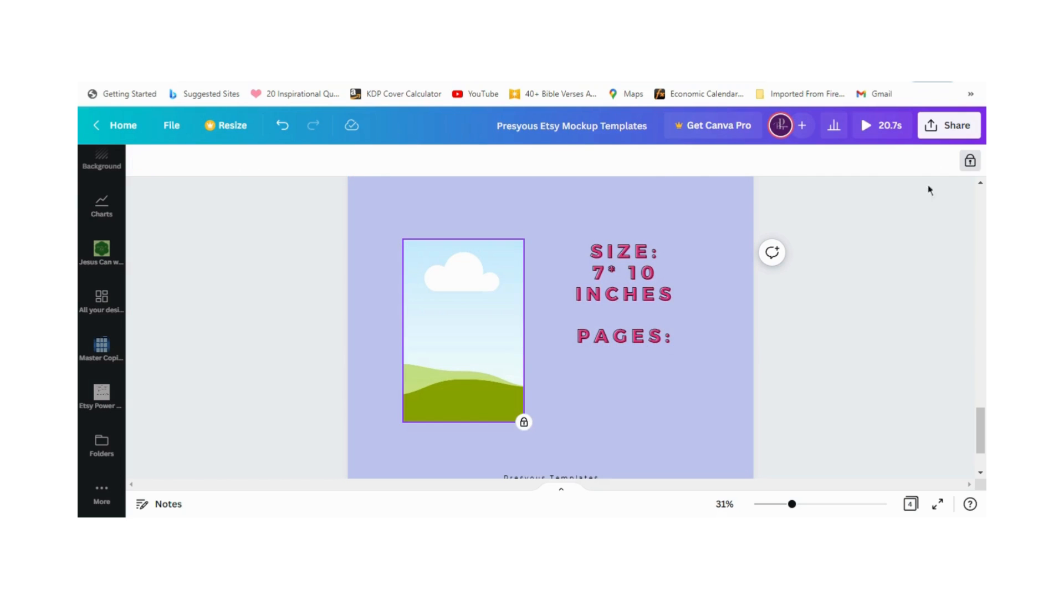
left_click(970, 167)
left_click(451, 356)
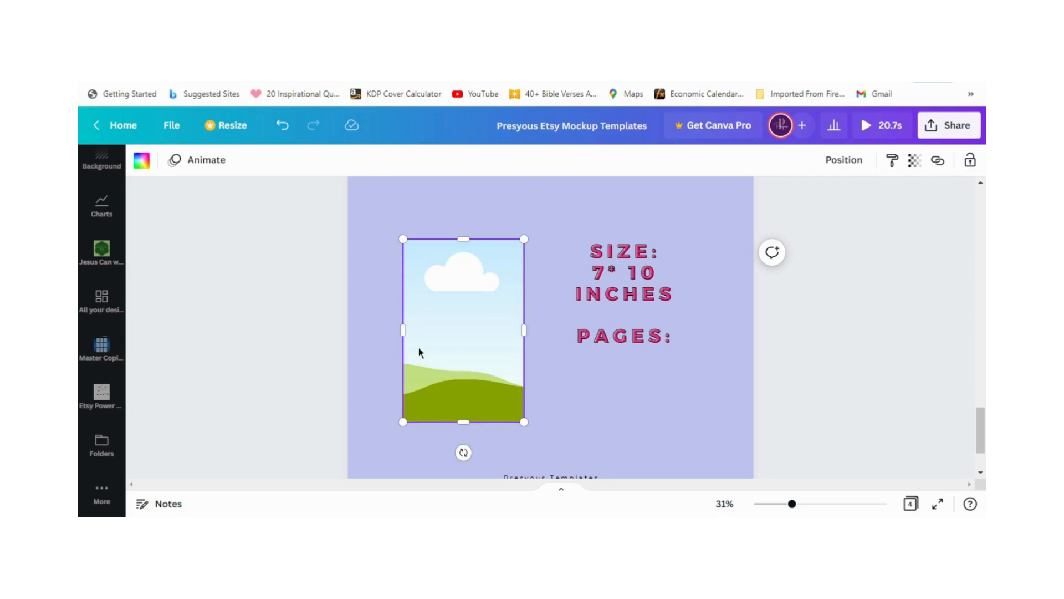
left_click_drag(402, 331, 388, 331)
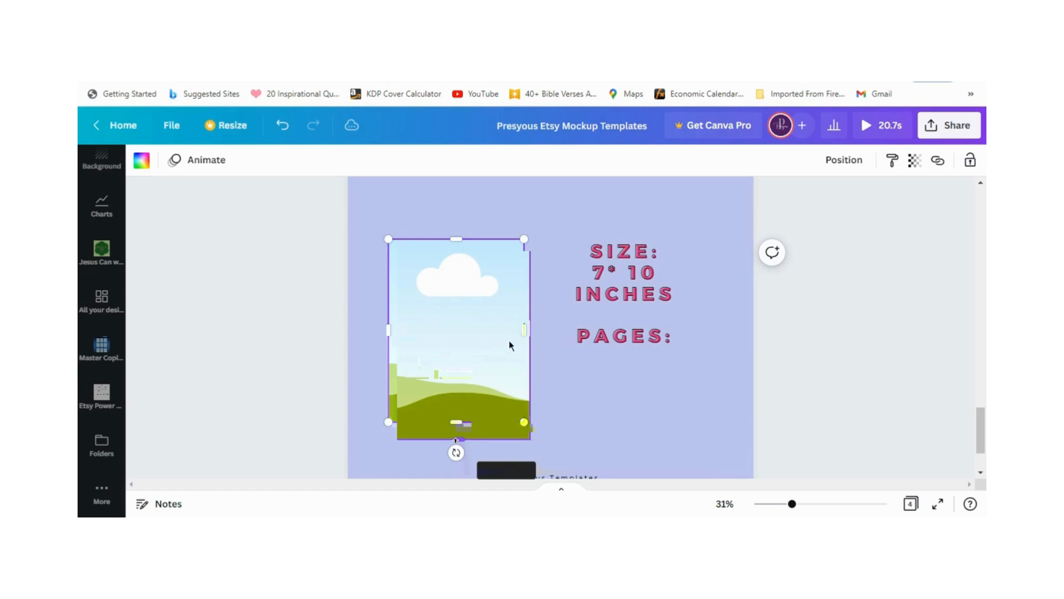
left_click_drag(523, 330, 528, 331)
left_click_drag(459, 424, 456, 447)
left_click_drag(460, 385, 478, 343)
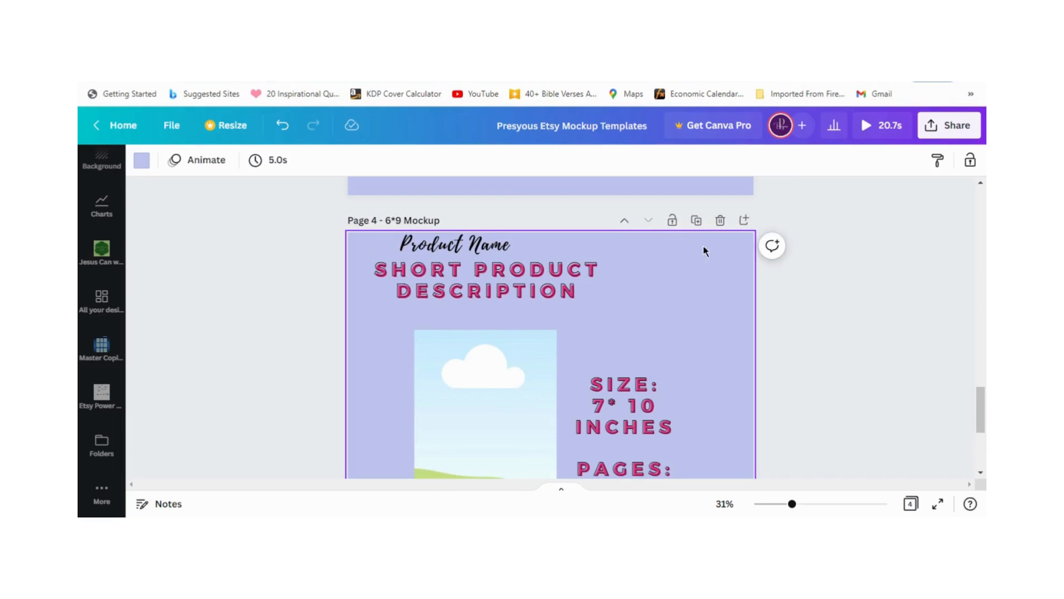
Step: Duplicate page 4 and look through the KDP paperback trim size table for the next size
left_click(697, 220)
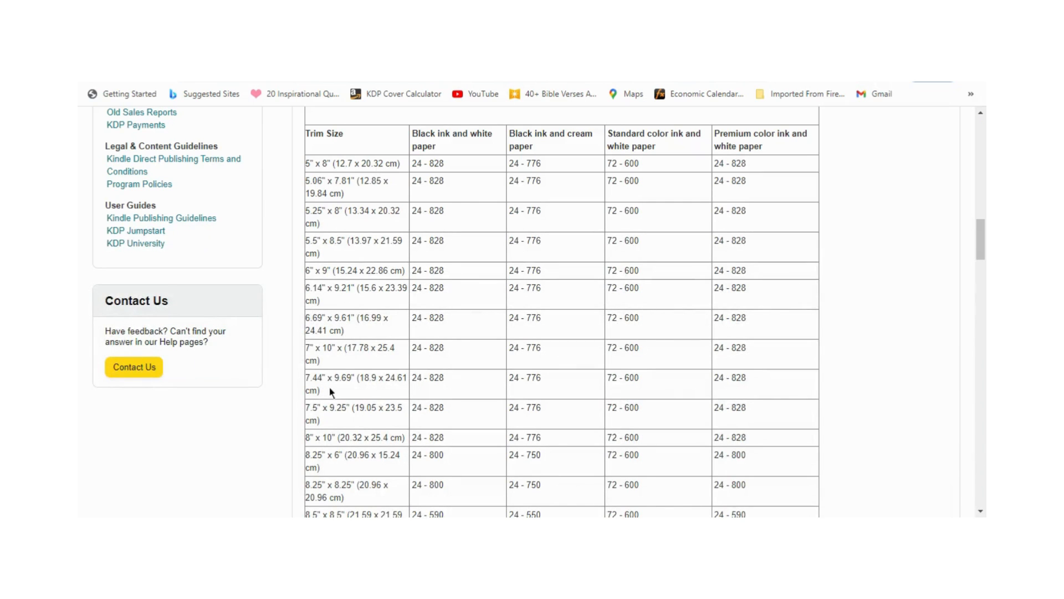
scroll(330, 419, "down", 1)
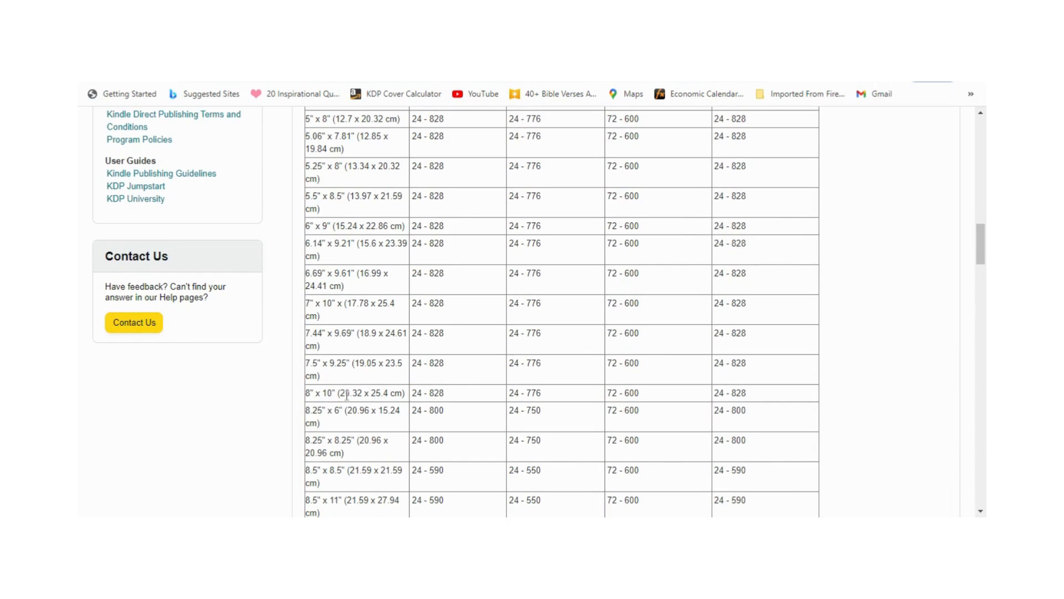
scroll(312, 390, "down", 1)
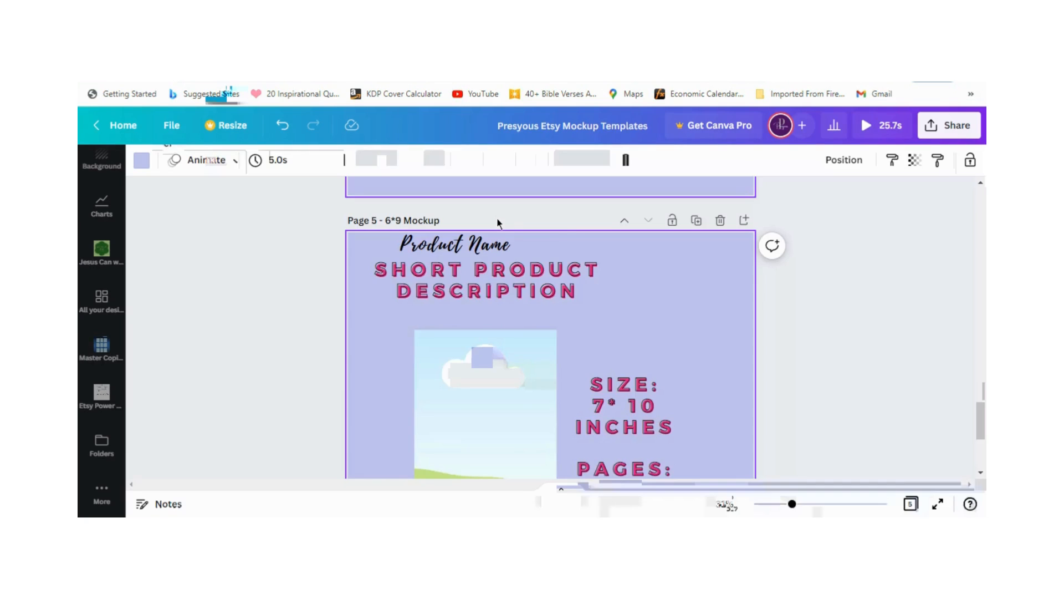
Step: Change the size line on page 5 to "8* 10 inches" and move the size and pages text right, clear of the frame
scroll(487, 288, "down", 3)
left_click(487, 245)
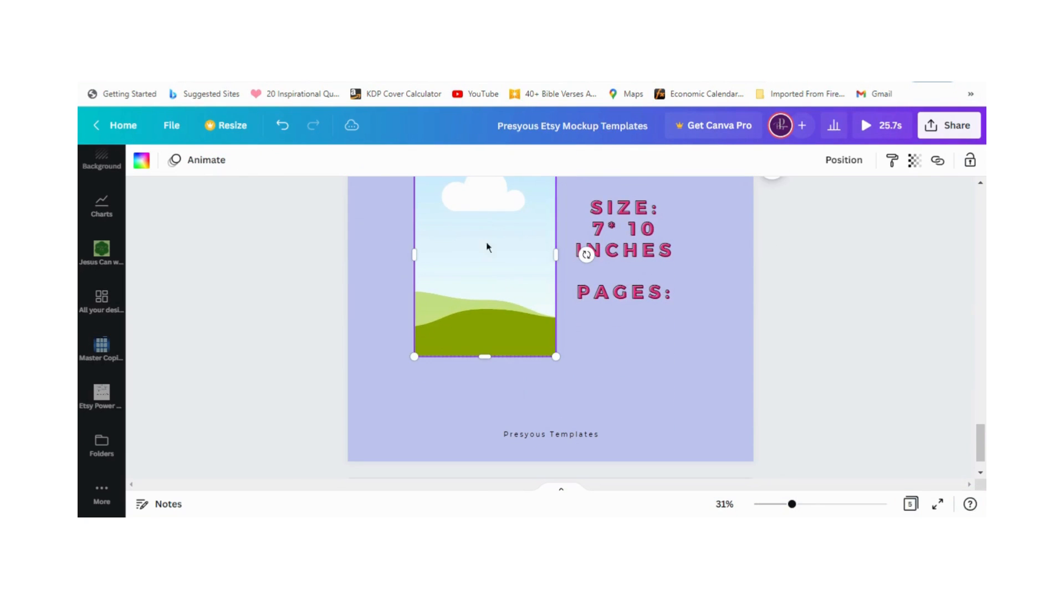
left_click(646, 250)
scroll(656, 324, "up", 7)
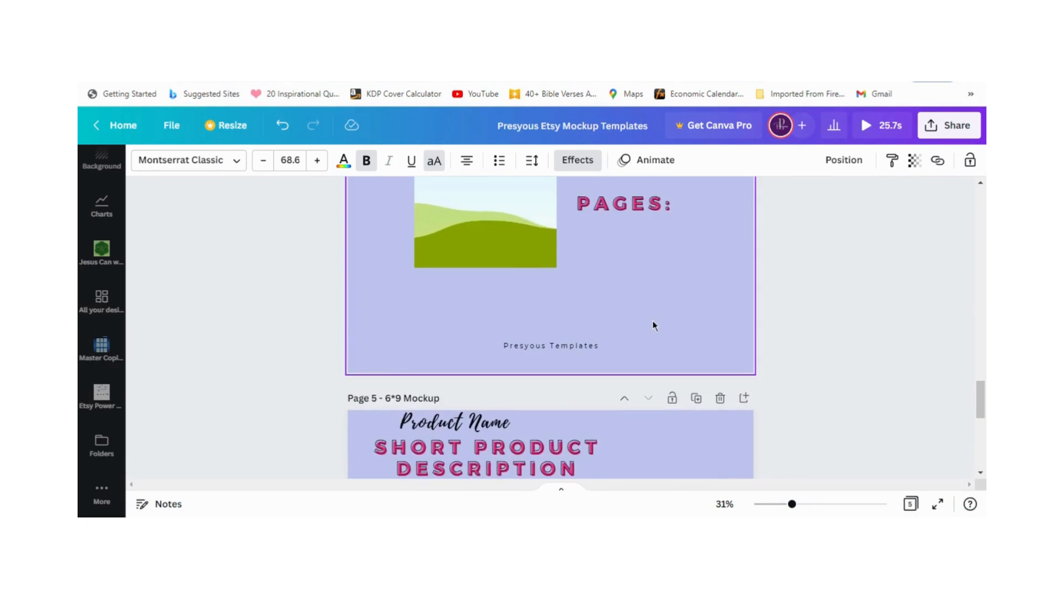
scroll(653, 322, "down", 2)
scroll(653, 321, "down", 5)
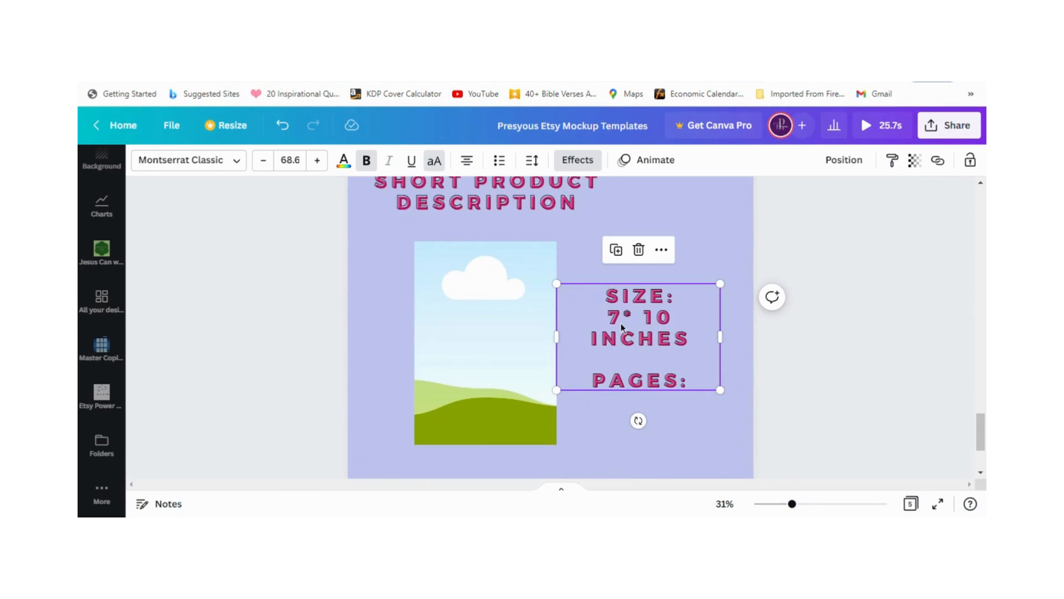
left_click(620, 316)
double_click(618, 316)
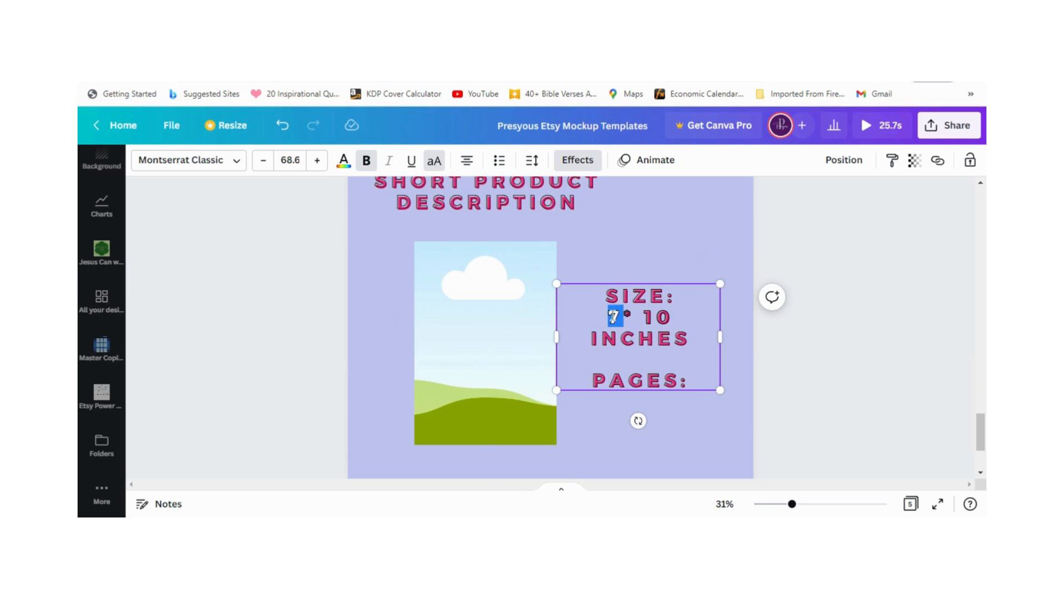
type("8")
left_click_drag(556, 344, 634, 340)
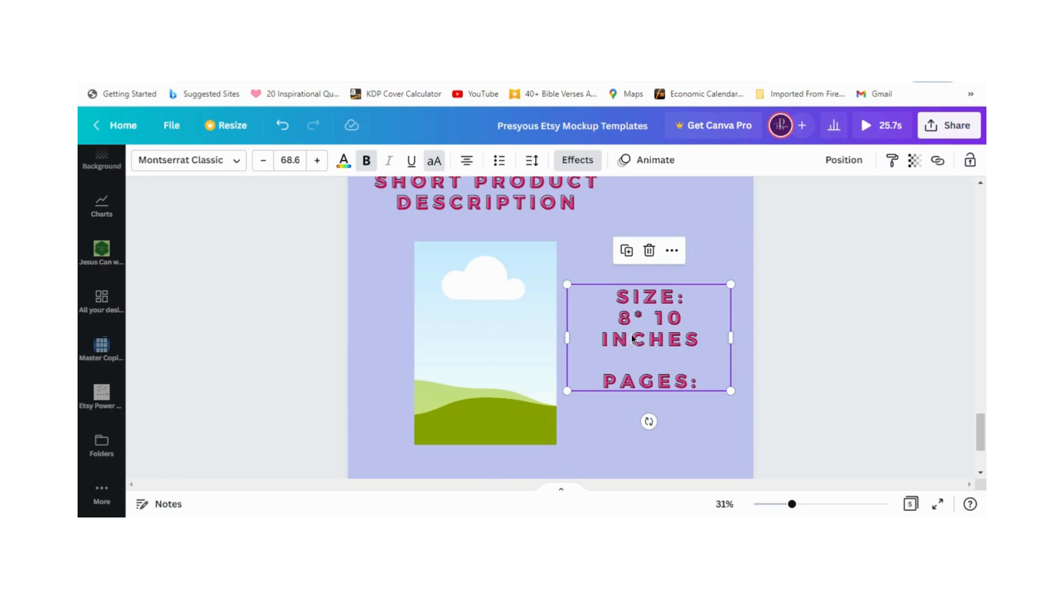
Step: Widen page 5's frame to about 800 px at 8:10 proportions and centre the product name and short description above it
left_click(549, 343)
left_click_drag(554, 339, 573, 340)
left_click_drag(416, 343, 412, 342)
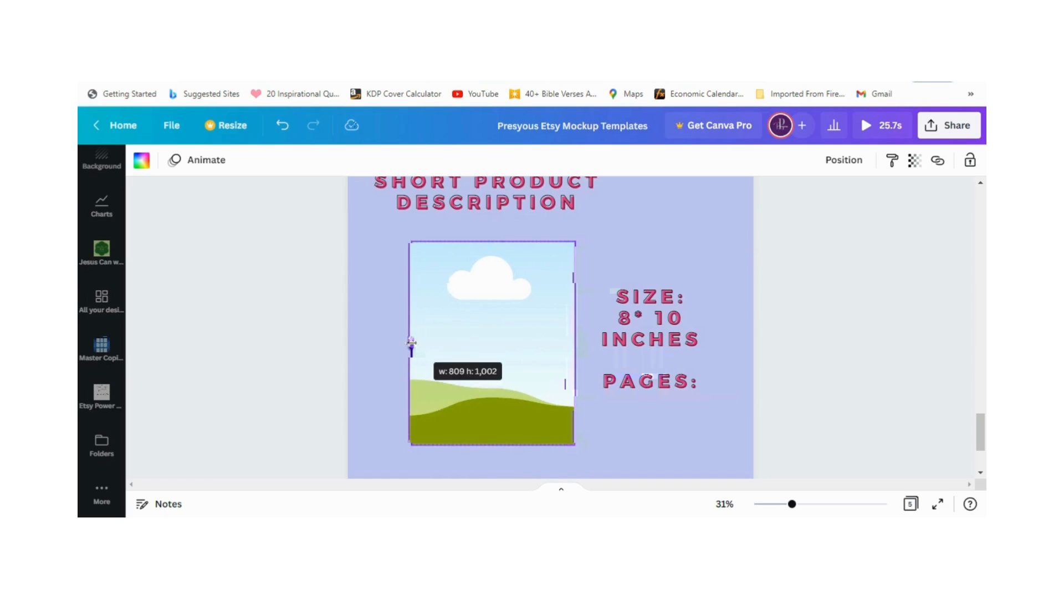
left_click_drag(411, 347, 412, 348)
left_click_drag(412, 347, 414, 343)
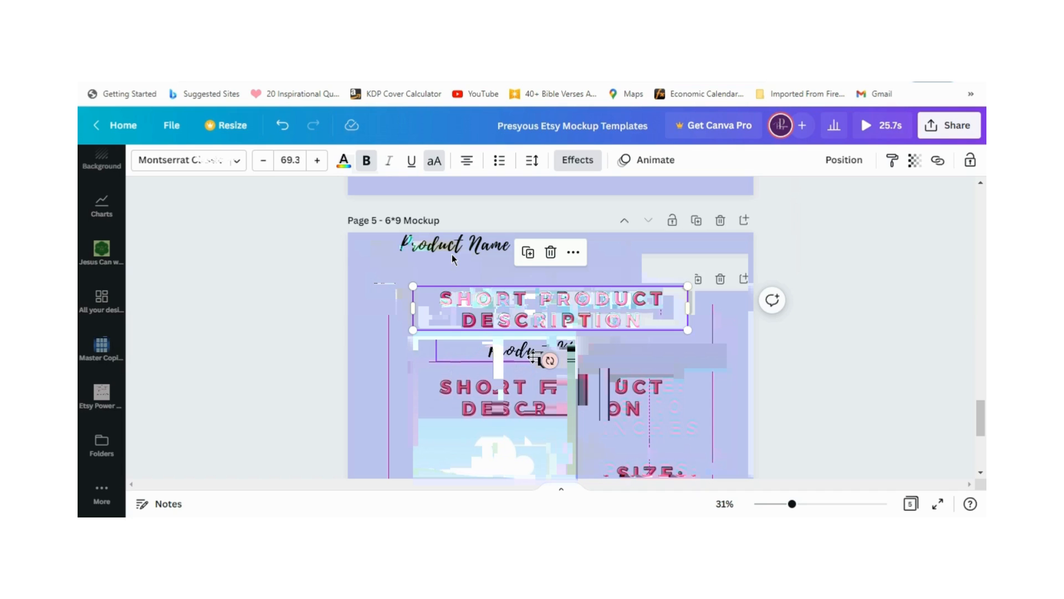
left_click_drag(452, 254, 533, 269)
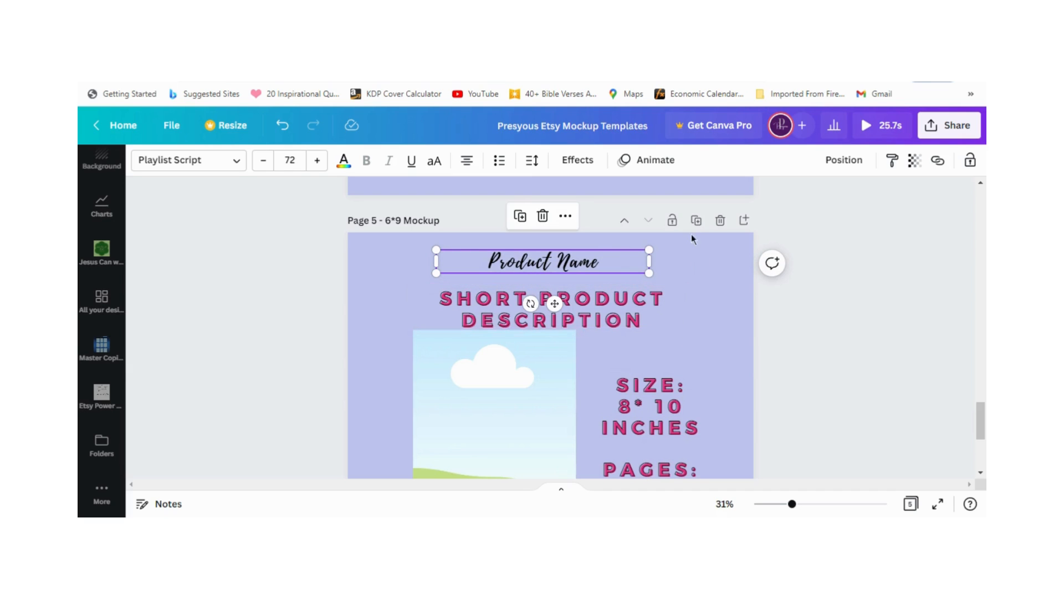
Step: Duplicate page 5 and change the size line on the copy to "8.5* 10 inches"
left_click(696, 221)
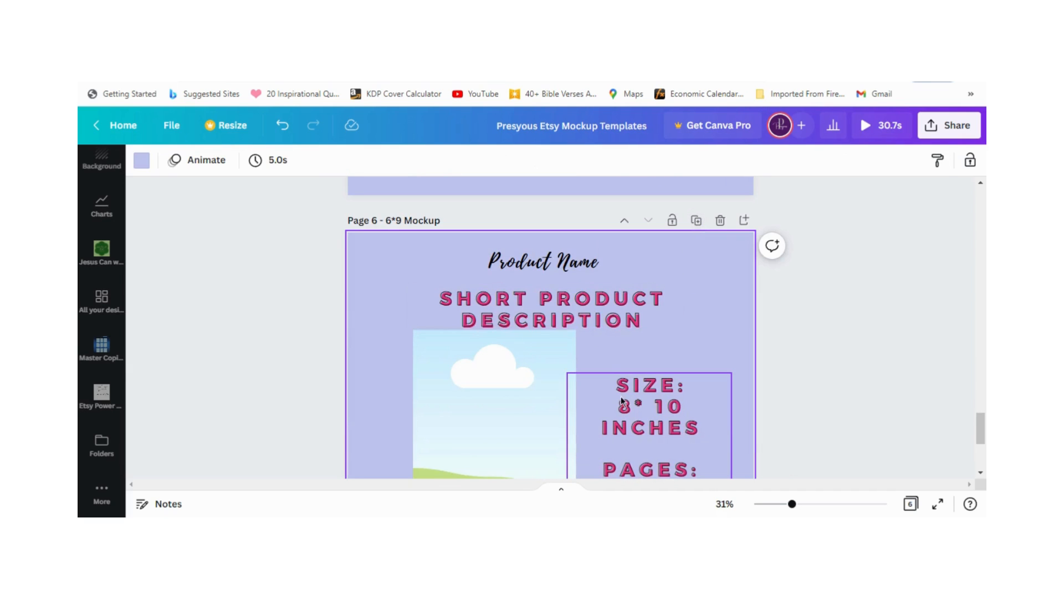
left_click(630, 407)
left_click(632, 408)
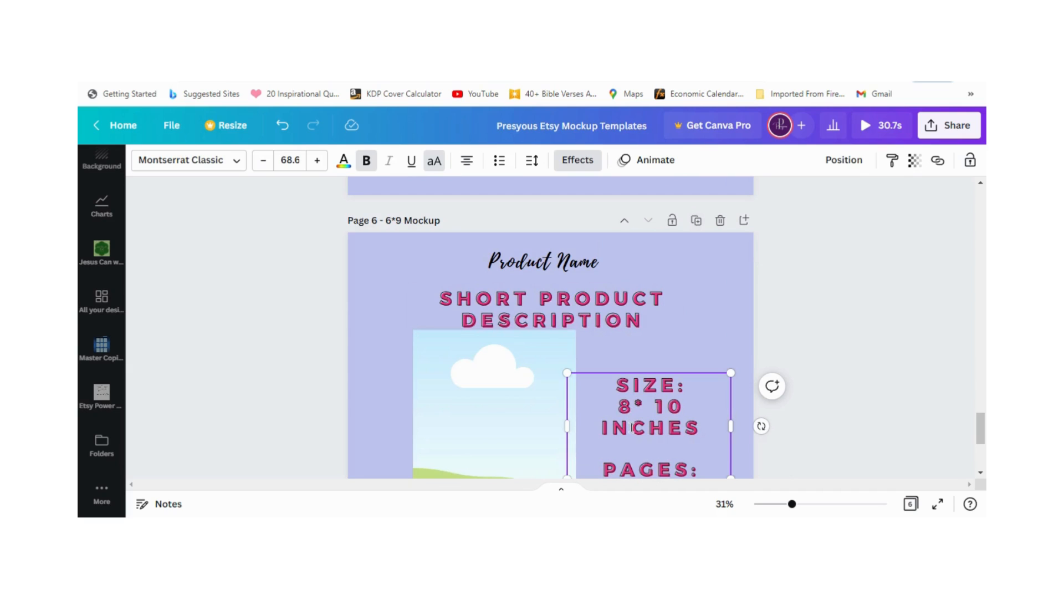
key("Left")
type(".5")
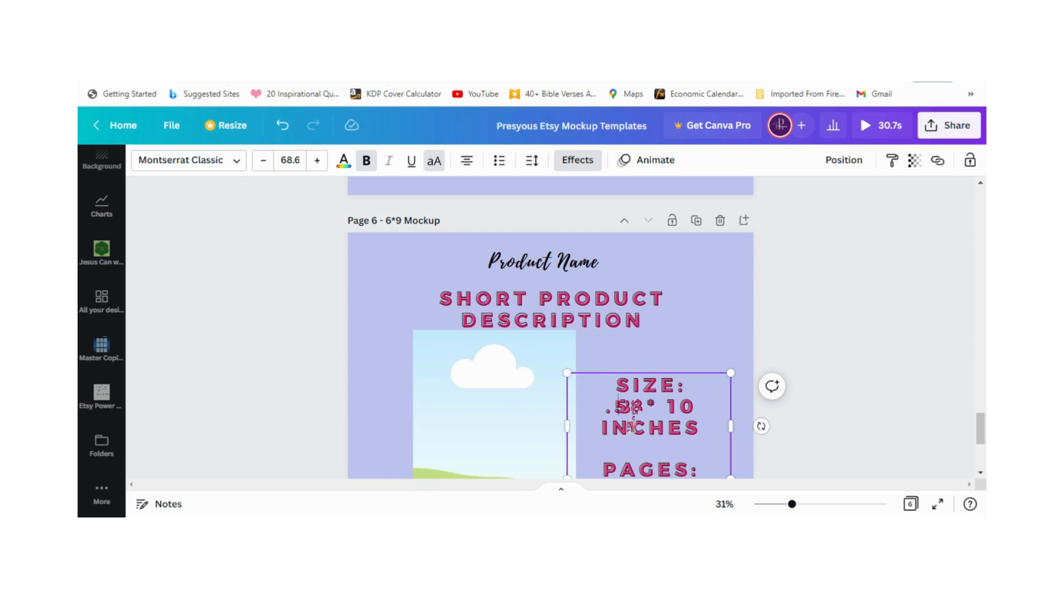
key("BackSpace")
key("BackSpace")
key("Right")
type(".5")
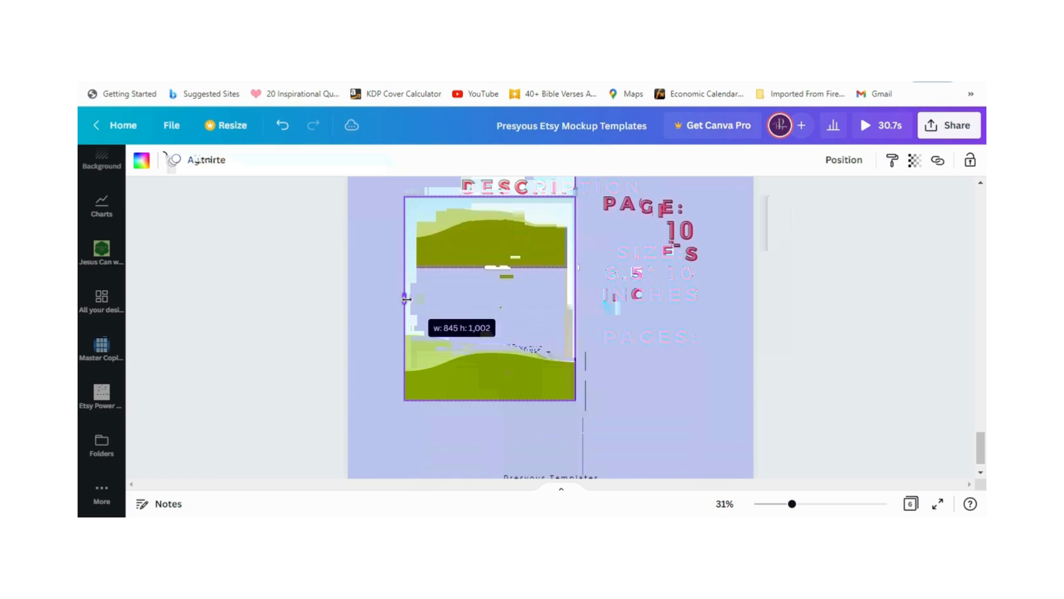
Step: Widen page 6's frame to about 855 px and change the second number of its size line to 11
left_click_drag(406, 300, 405, 298)
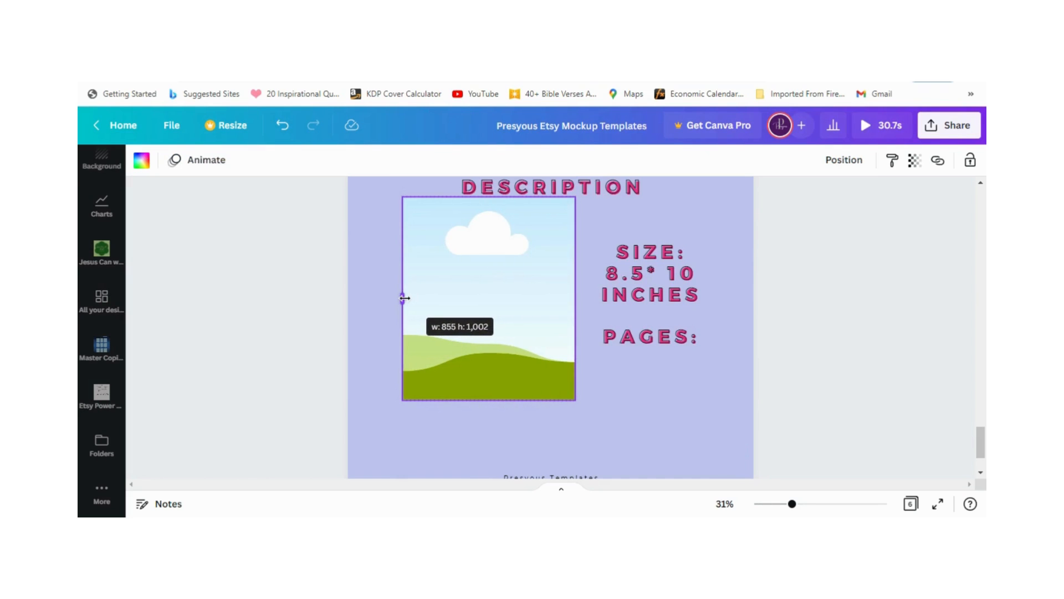
left_click(693, 274)
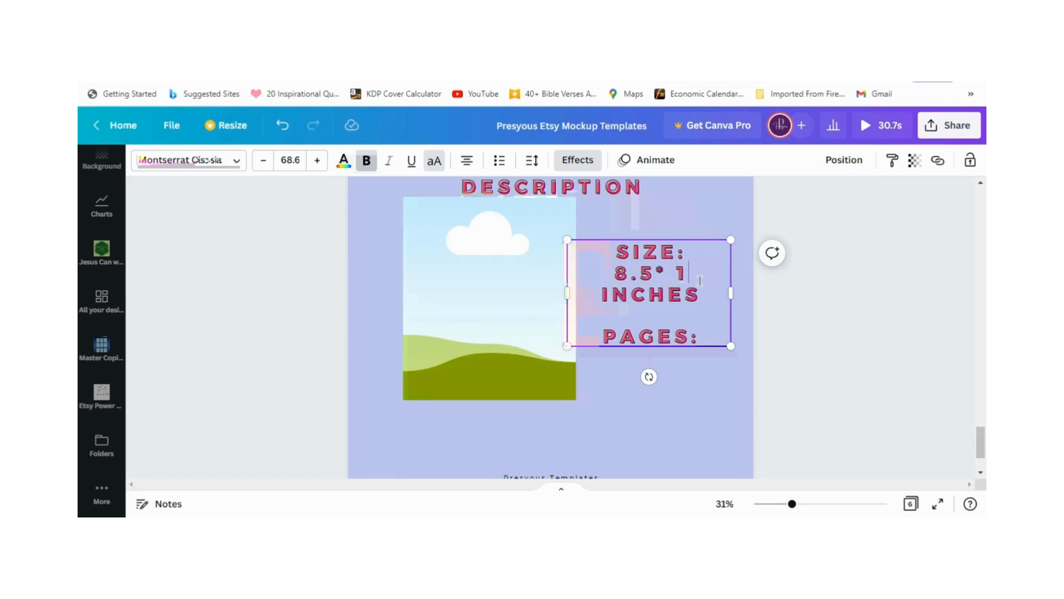
type("1")
Step: Extend the lower edge of page 6's frame downward to roughly 8.5:11 proportions
left_click_drag(488, 421, 488, 424)
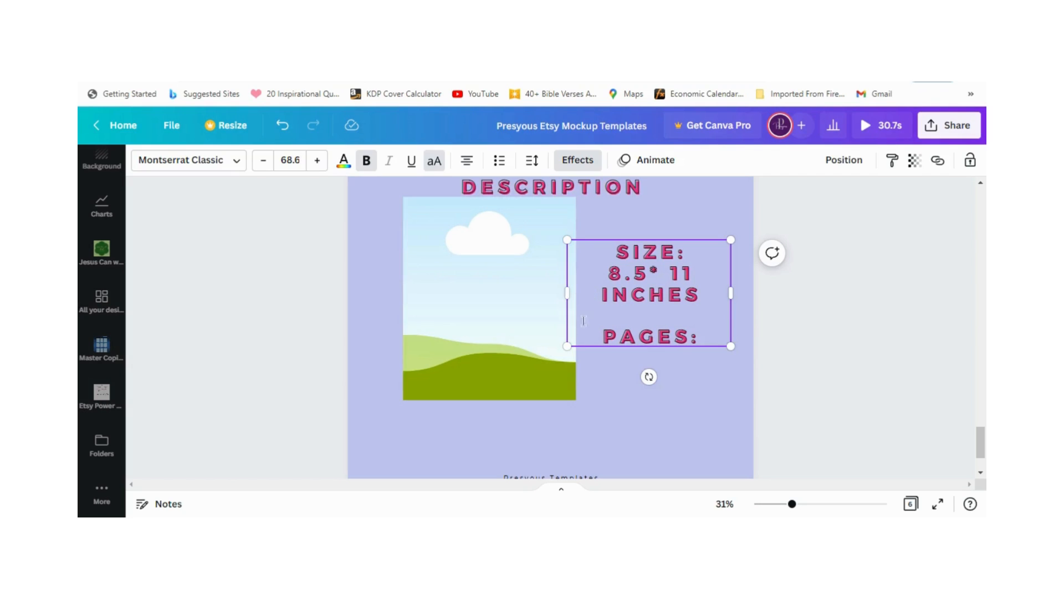
left_click(472, 323)
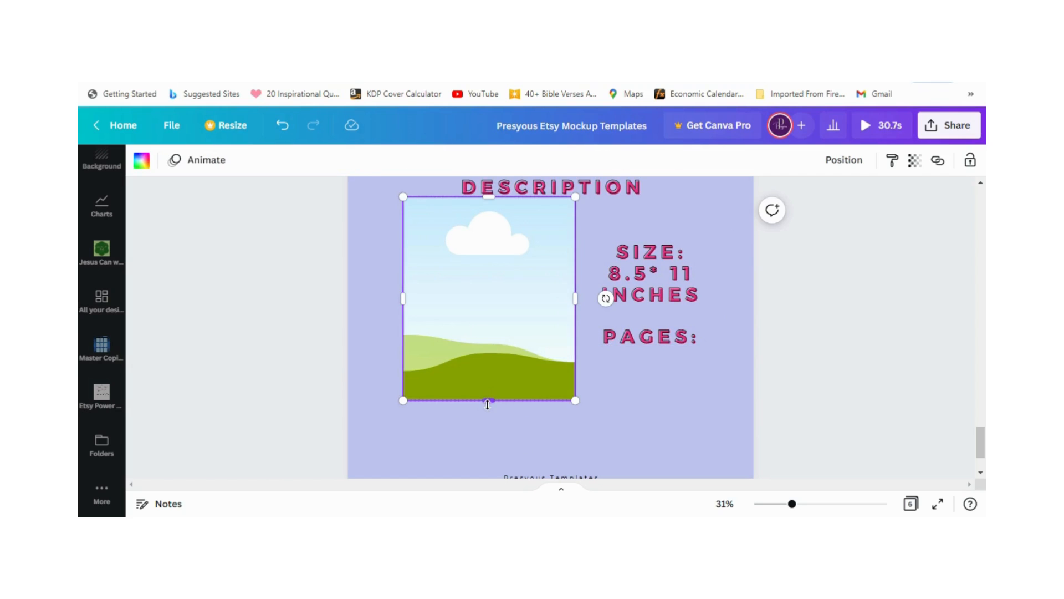
left_click_drag(488, 405, 488, 423)
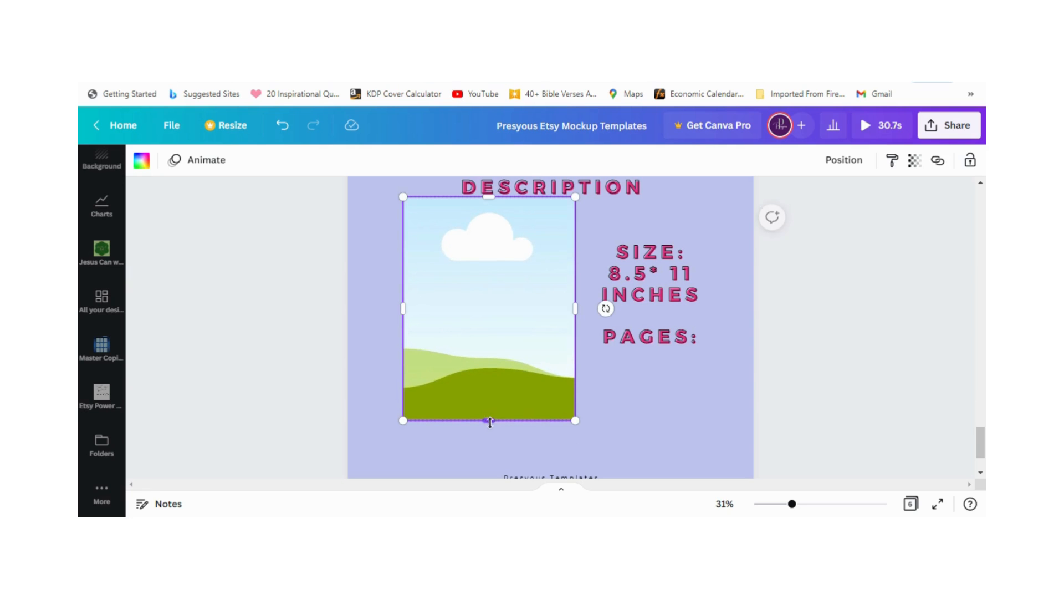
left_click(653, 424)
Step: Duplicate page 6 and check the larger paperback sizes and the hardcover sizes in the KDP trim size table
scroll(681, 398, "up", 3)
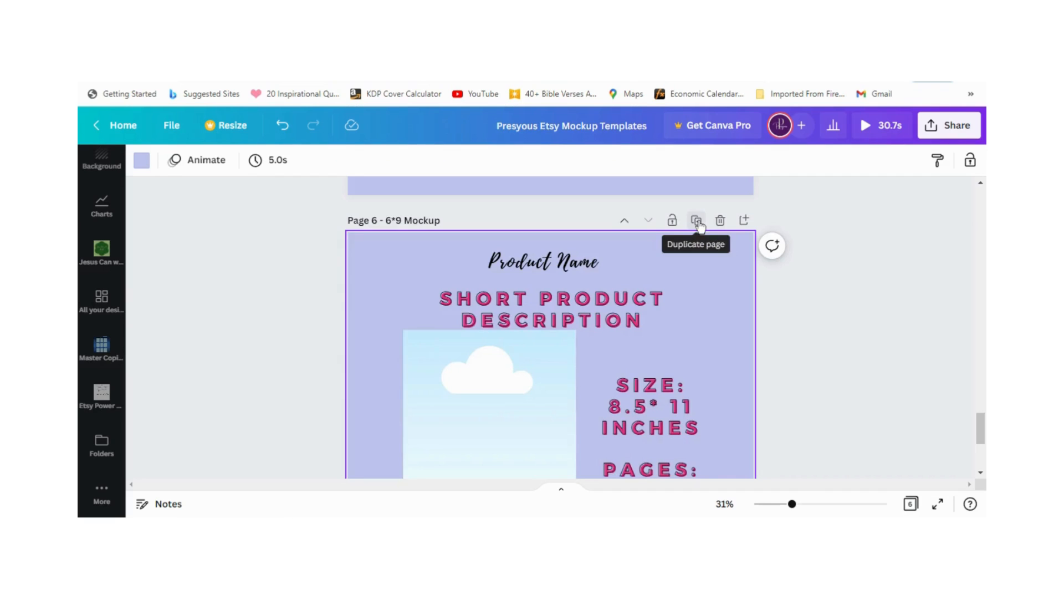
left_click(696, 220)
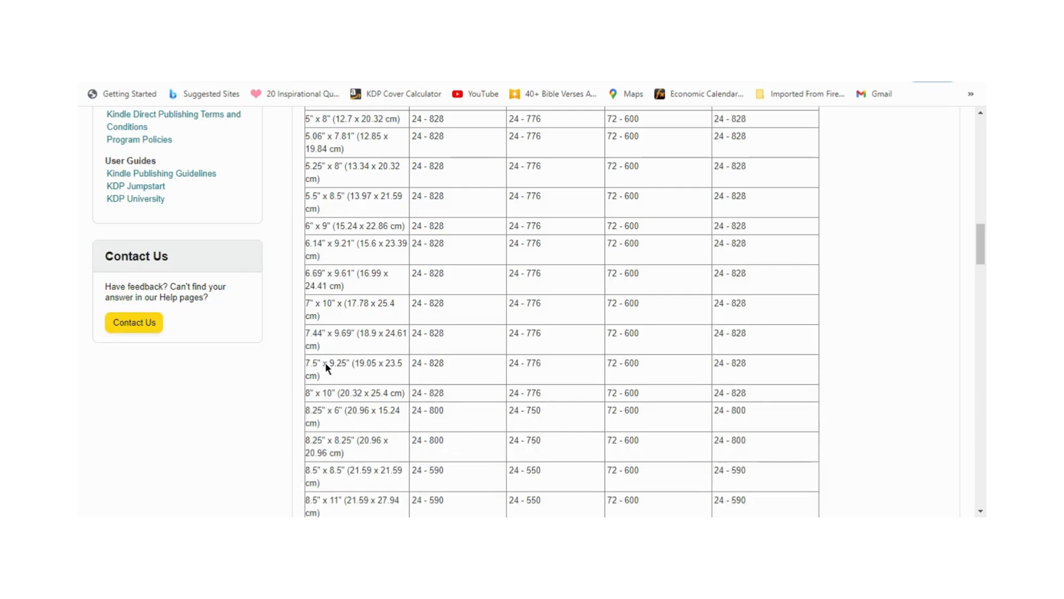
scroll(325, 402, "down", 3)
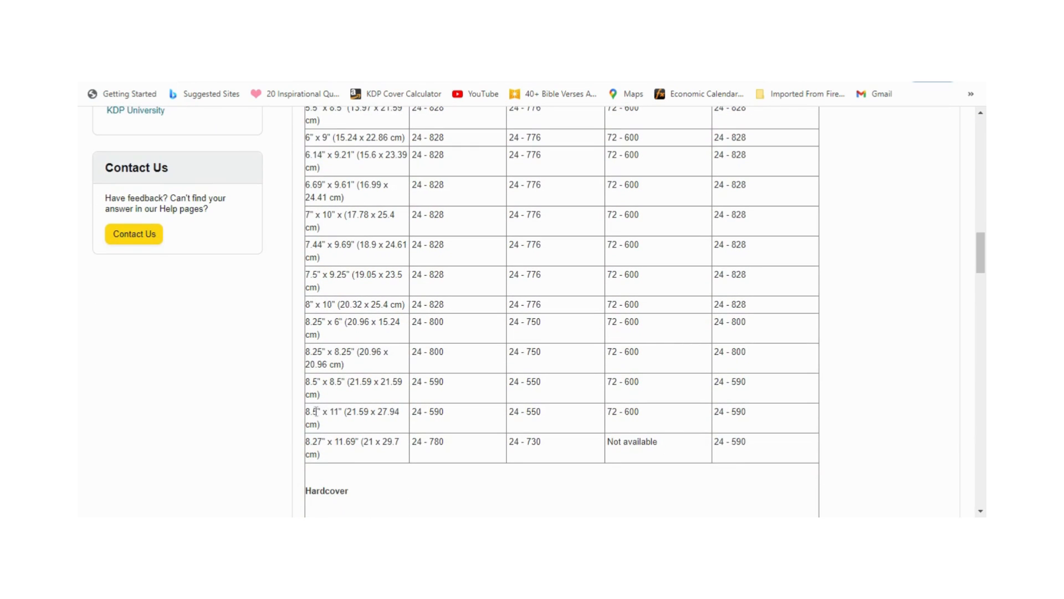
scroll(353, 300, "down", 2)
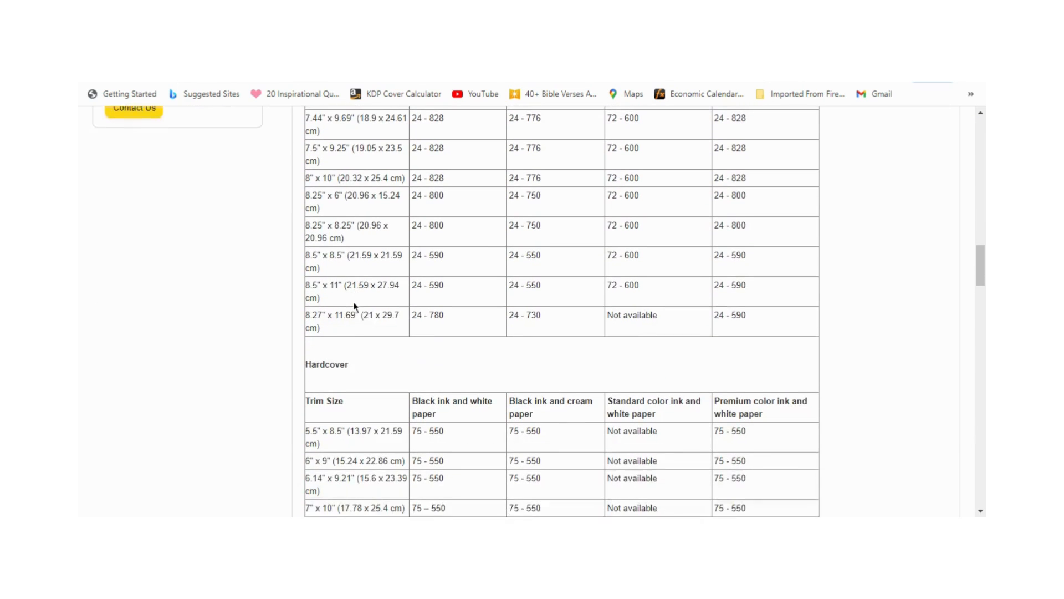
scroll(358, 299, "up", 3)
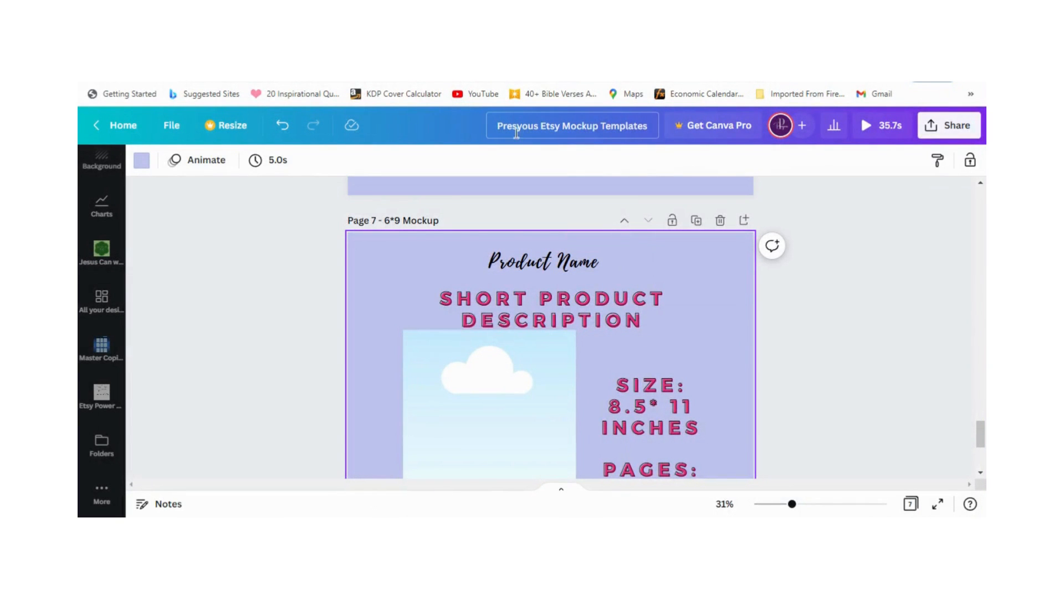
Step: Rename the design as "Presyous Etsy Mockup Templates Paperback/Hardcover"
left_click(561, 126)
type("Pape")
type("rback")
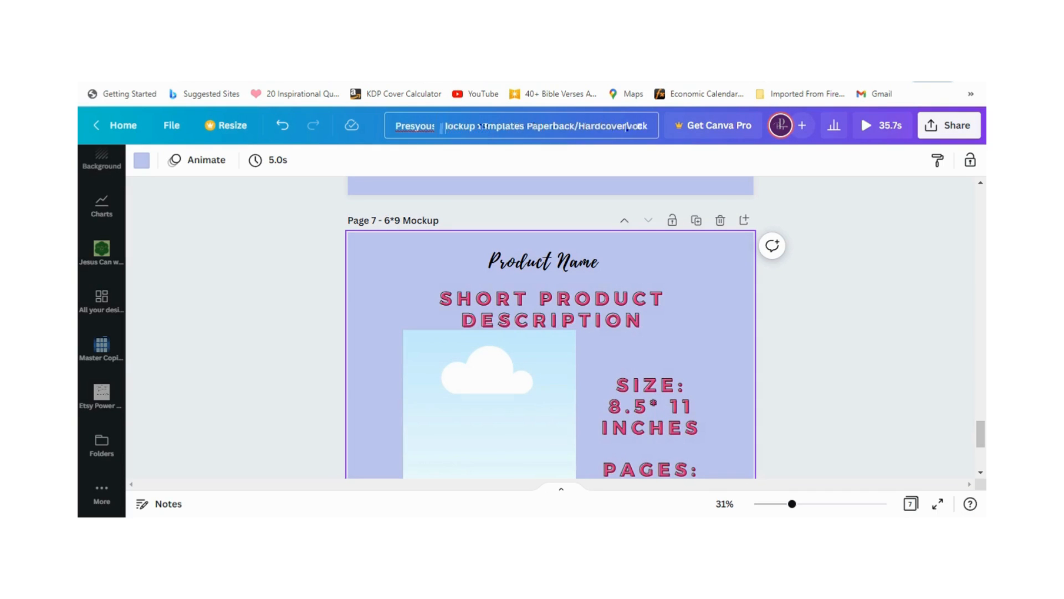
type("/Hardco")
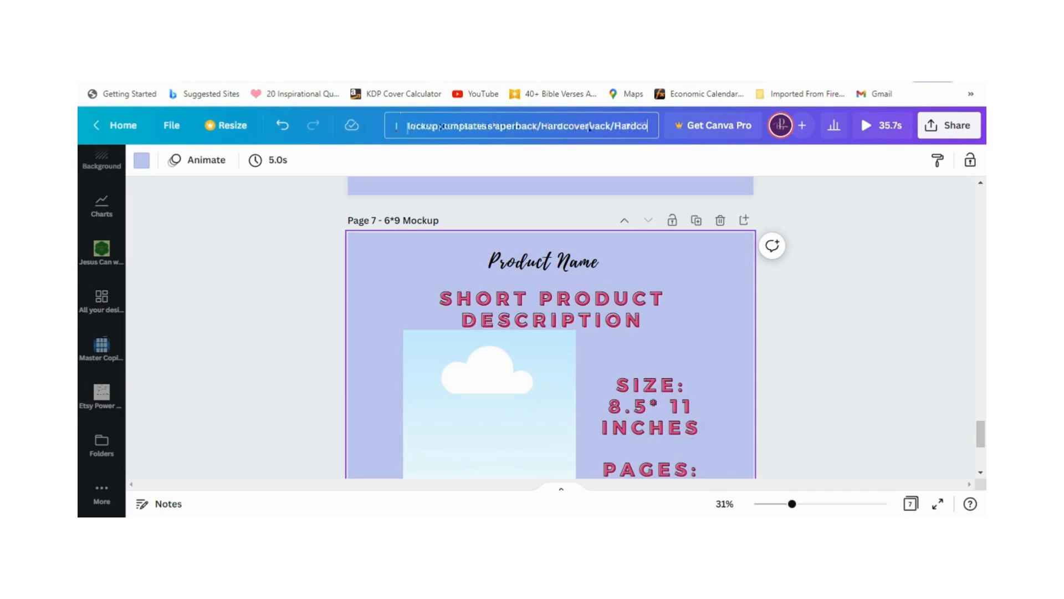
type("ver")
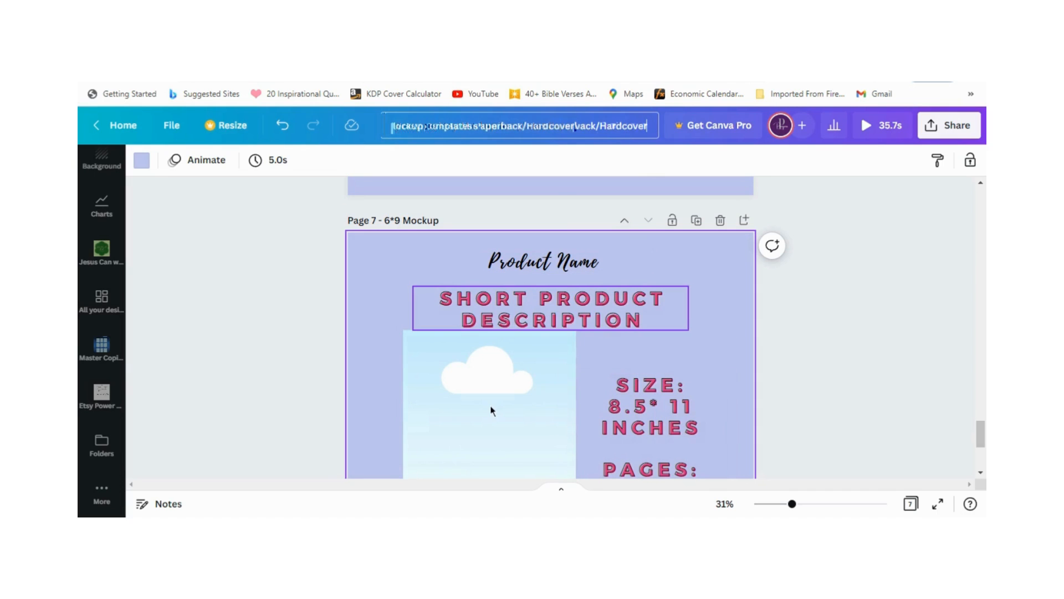
key("Return")
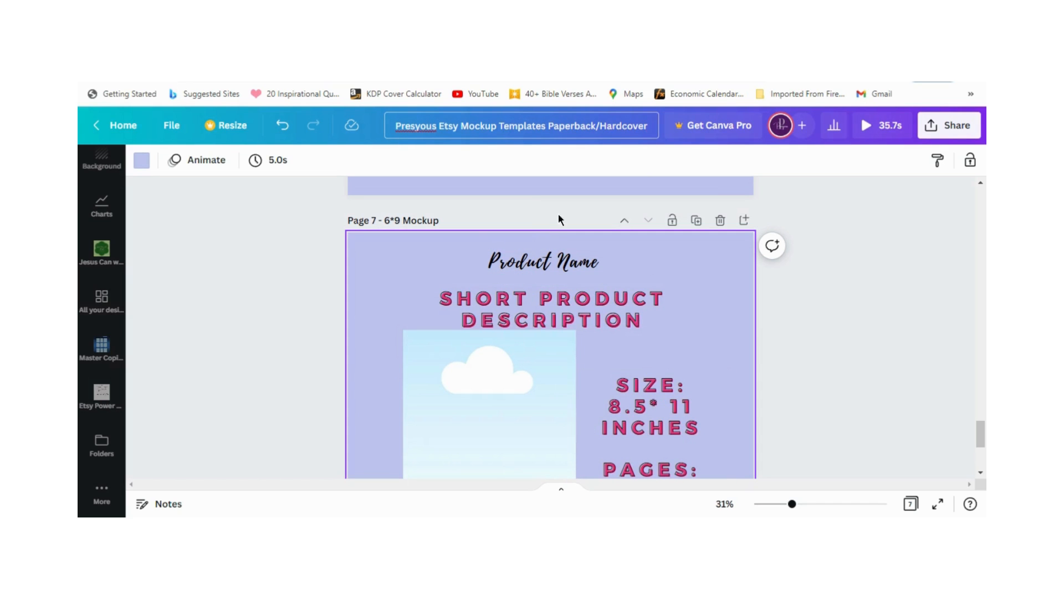
Step: Look over the mockup pages in the scrolling view and the grid overview, and return to the scrolling view
scroll(443, 358, "down", 2)
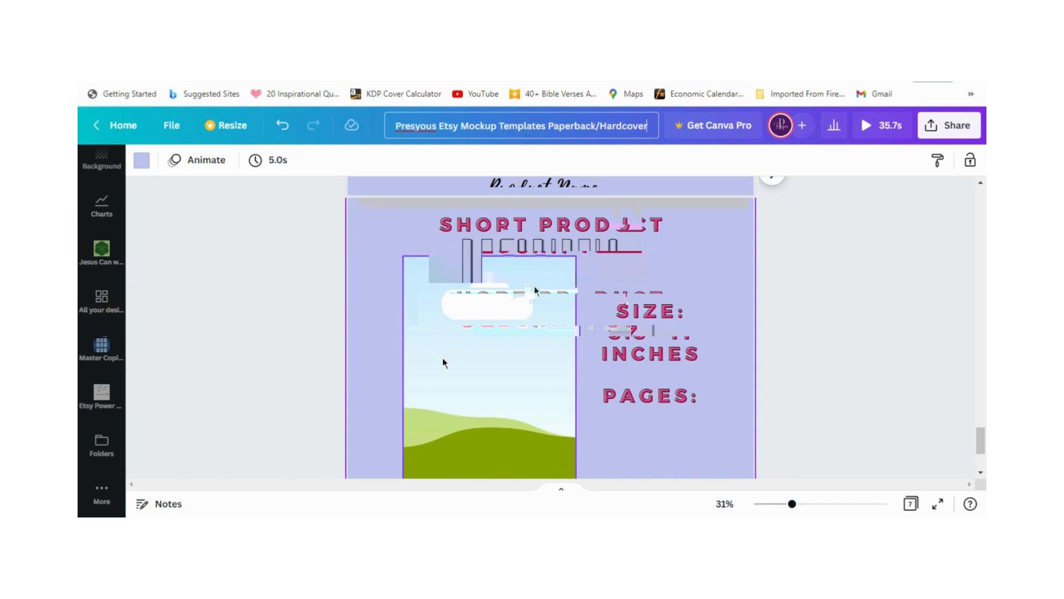
scroll(443, 357, "up", 10)
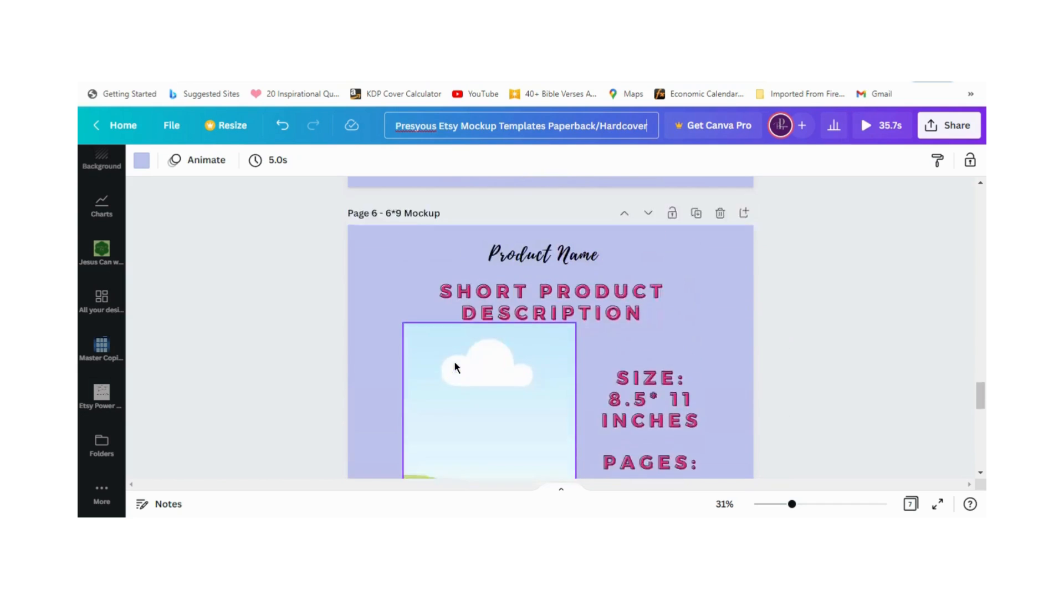
scroll(454, 365, "up", 8)
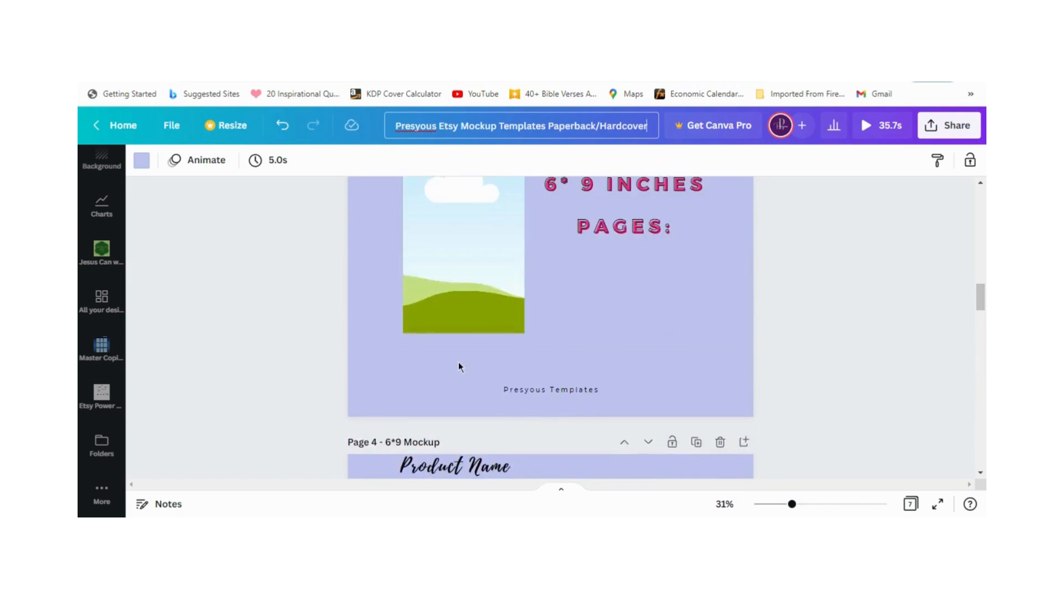
scroll(458, 361, "down", 4)
scroll(459, 364, "up", 10)
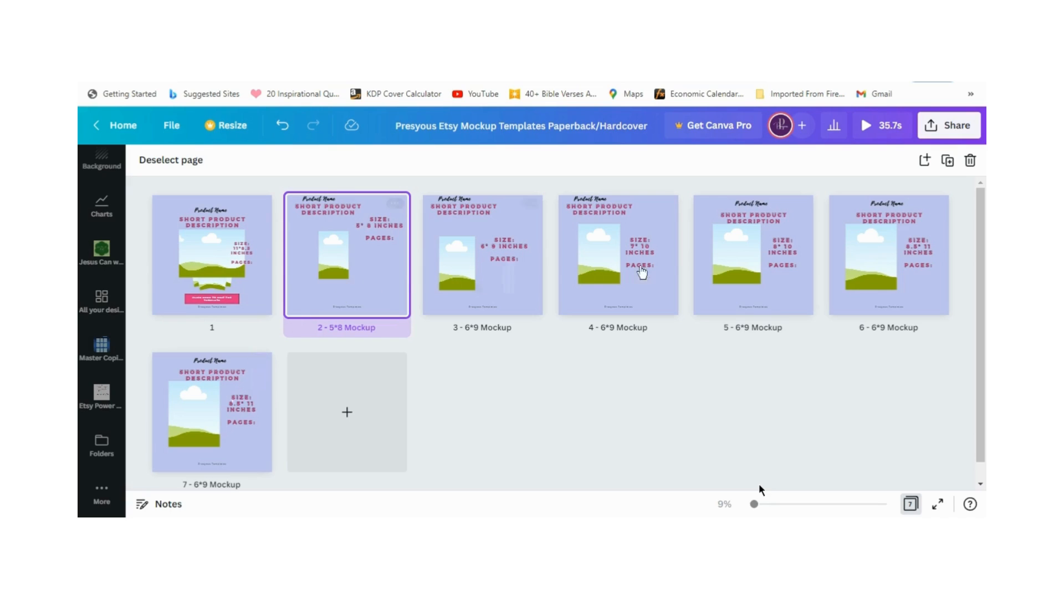
left_click(911, 504)
Step: Examine the size text and frame layout on pages 3 to 7
scroll(705, 326, "down", 6)
scroll(700, 361, "down", 10)
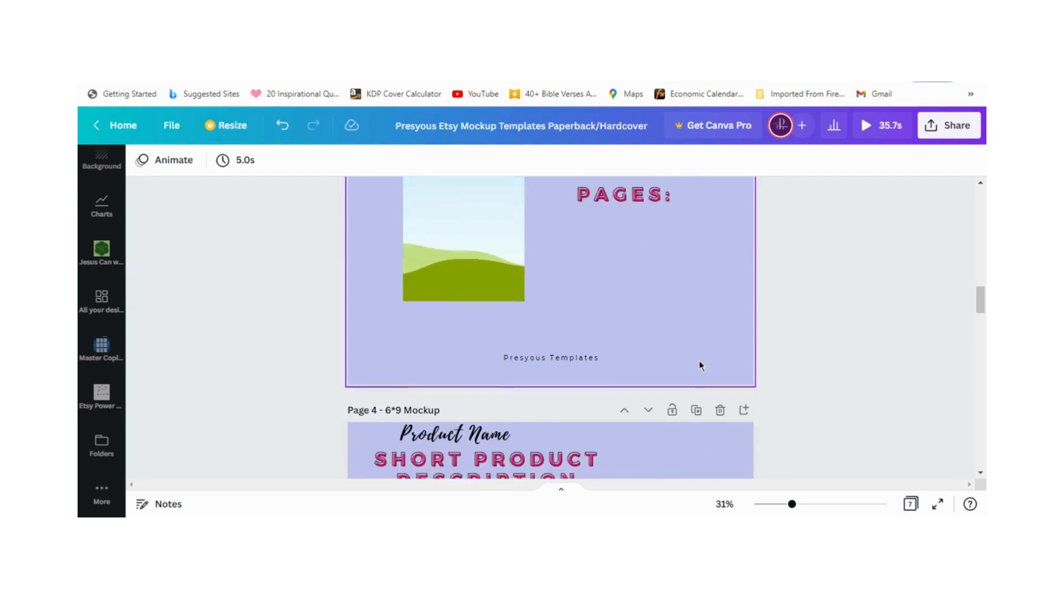
scroll(700, 379, "down", 10)
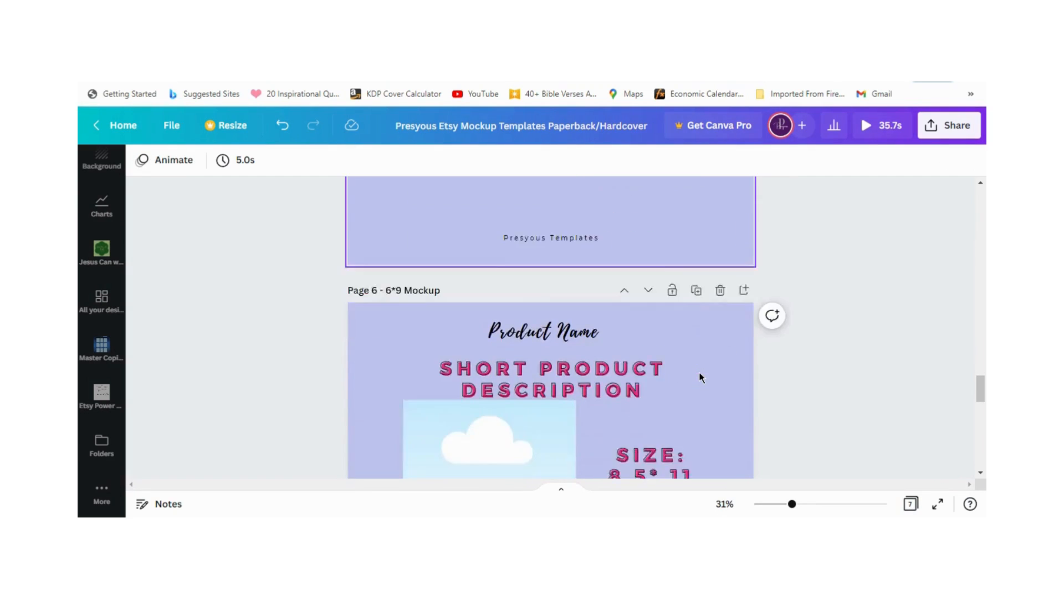
scroll(700, 381, "down", 5)
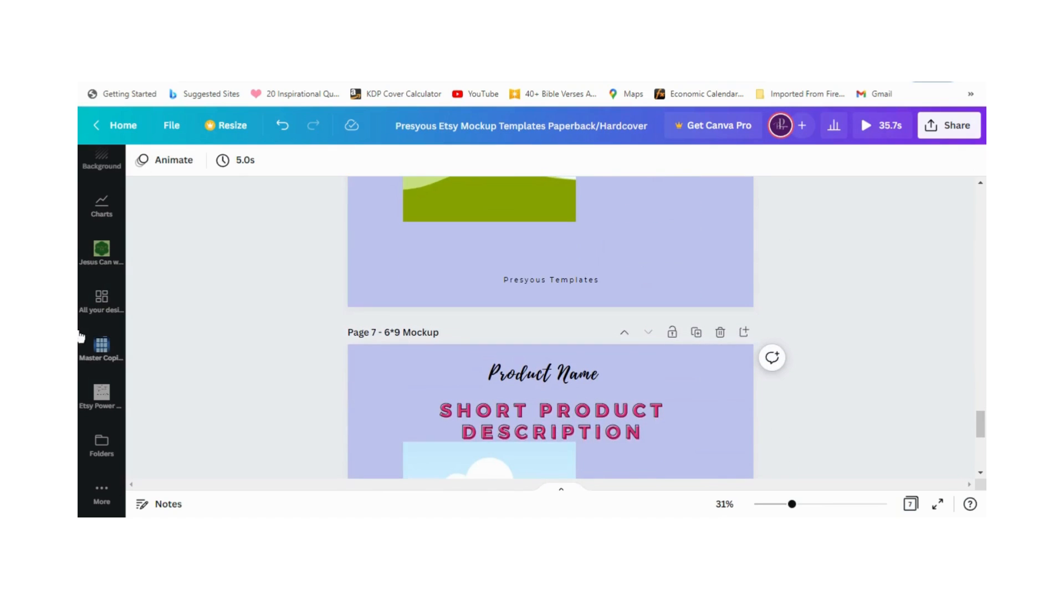
scroll(695, 364, "up", 8)
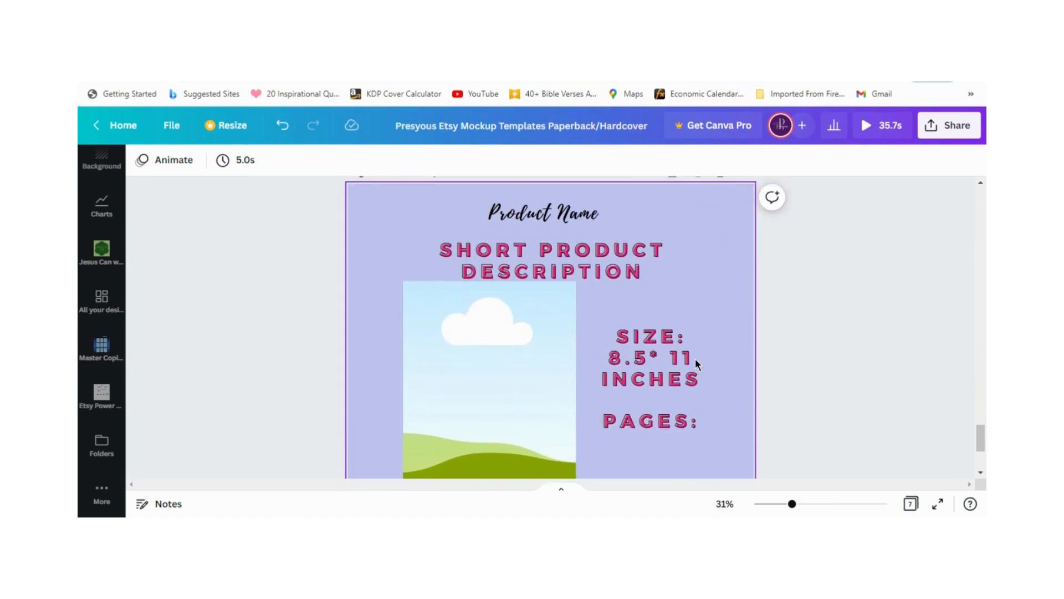
scroll(697, 368, "down", 2)
scroll(695, 365, "up", 2)
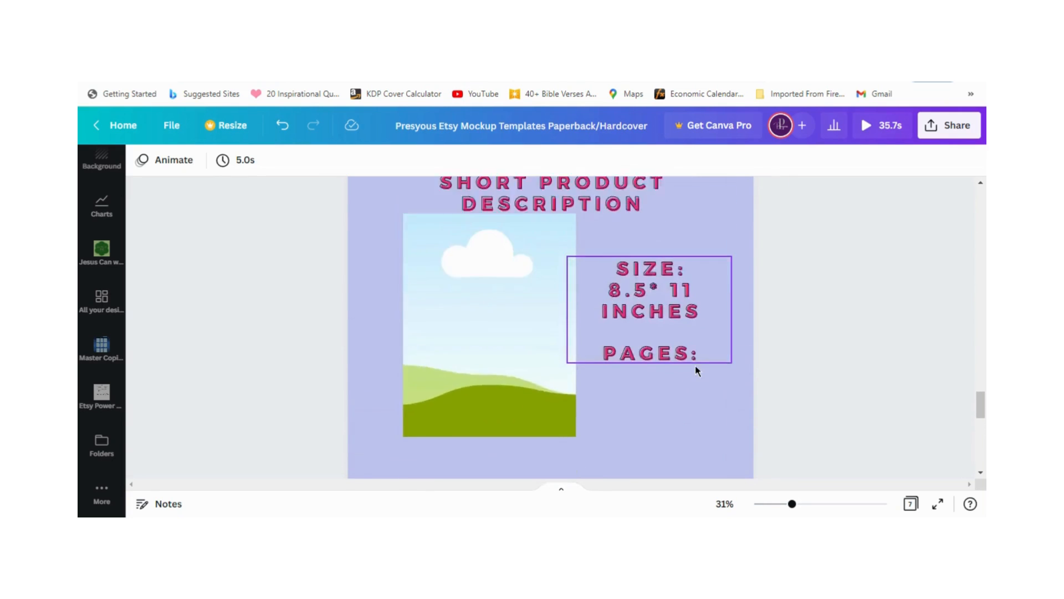
scroll(696, 367, "down", 5)
scroll(696, 368, "up", 4)
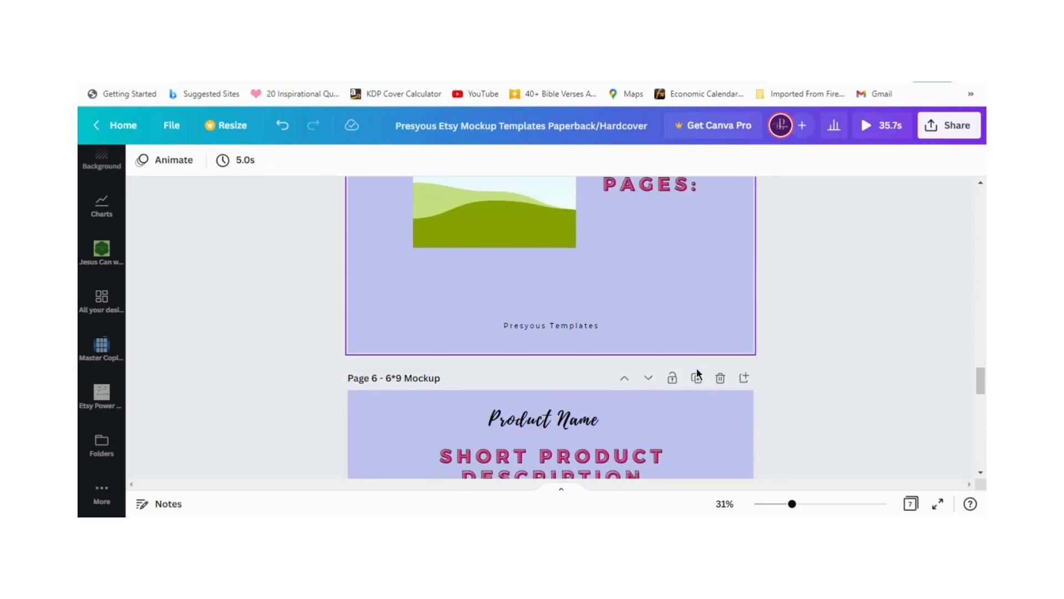
scroll(696, 372, "down", 3)
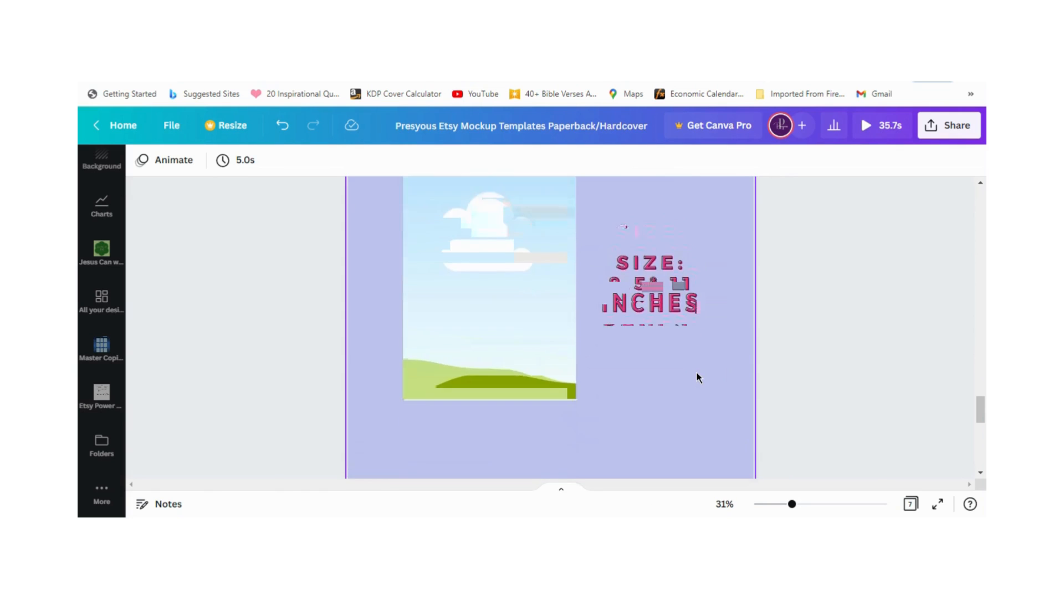
left_click(92, 308)
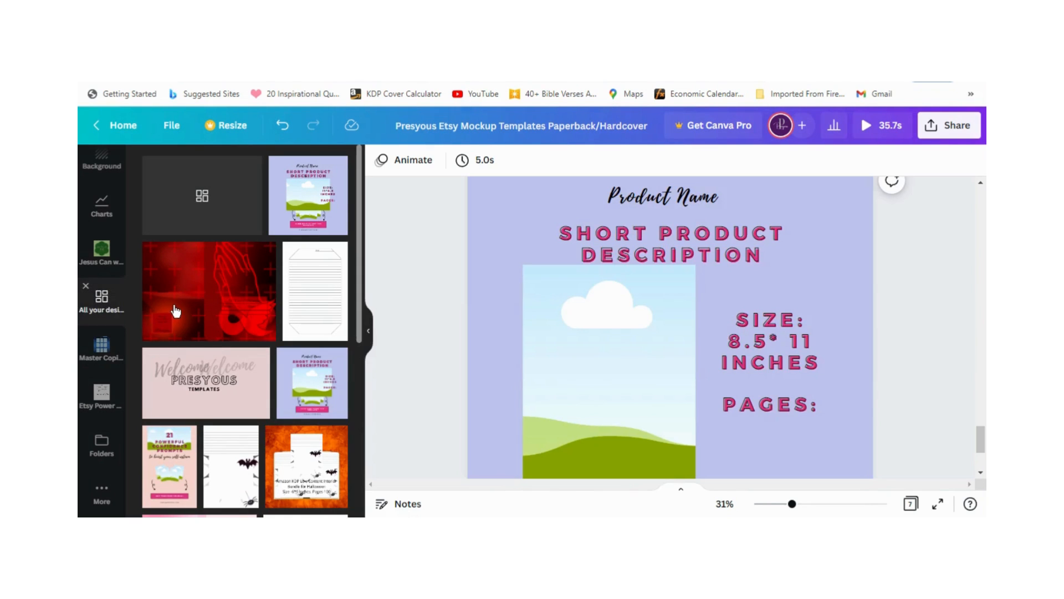
left_click(230, 464)
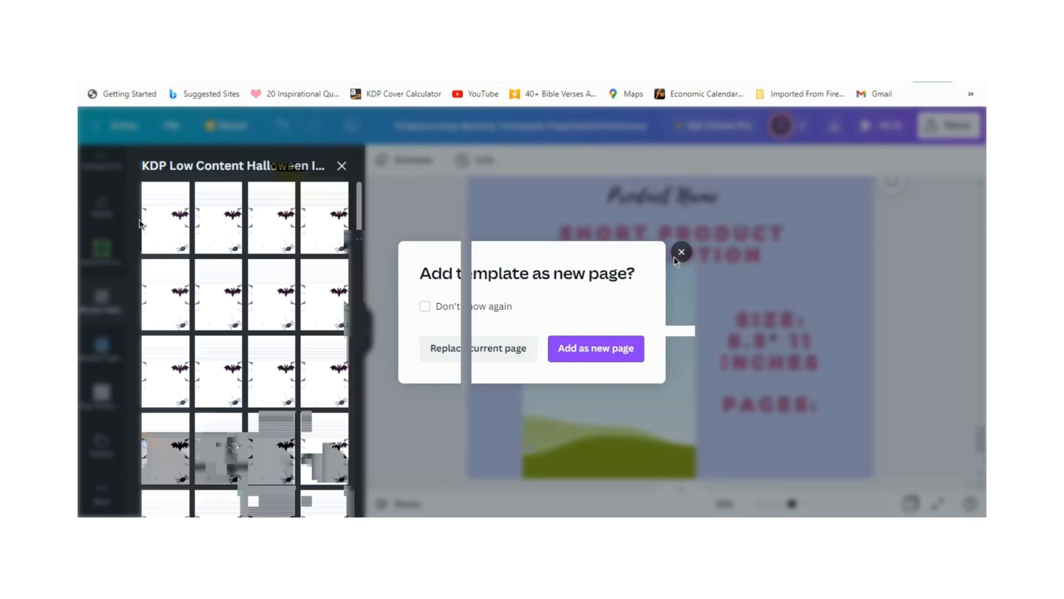
left_click(676, 255)
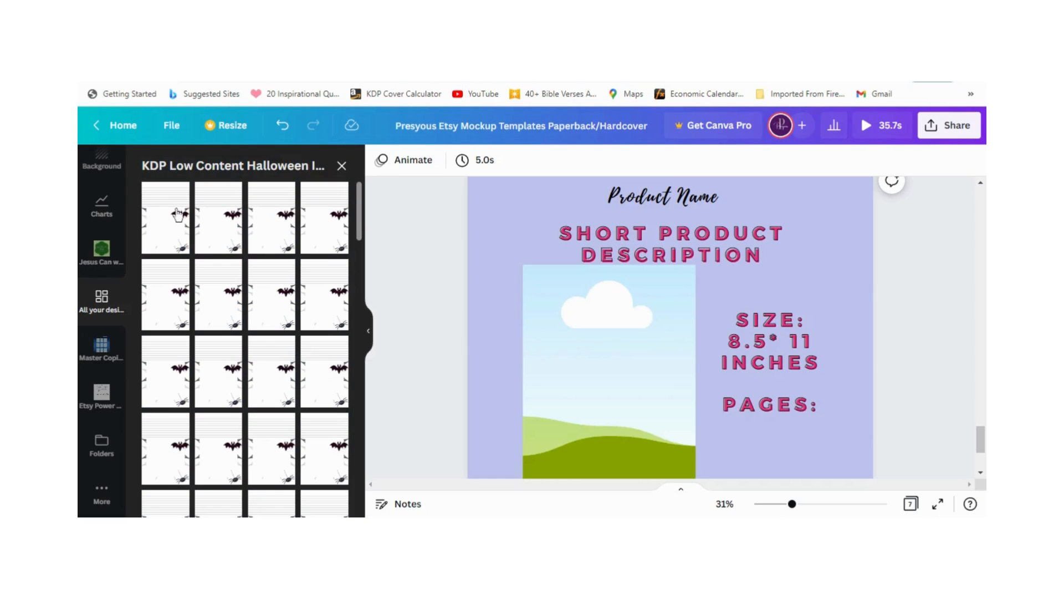
left_click(177, 215)
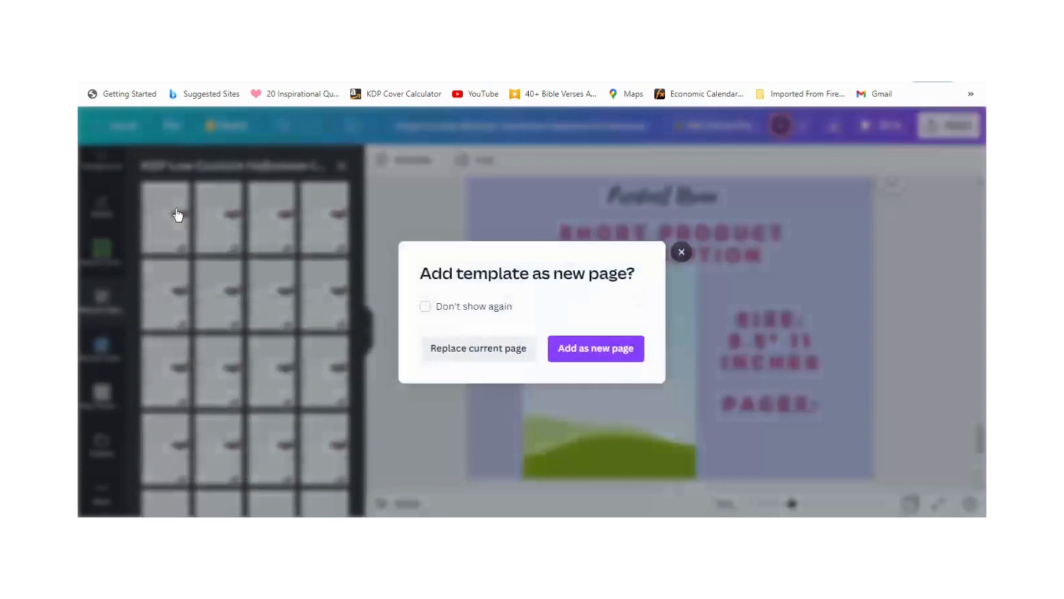
left_click(681, 252)
left_click(340, 165)
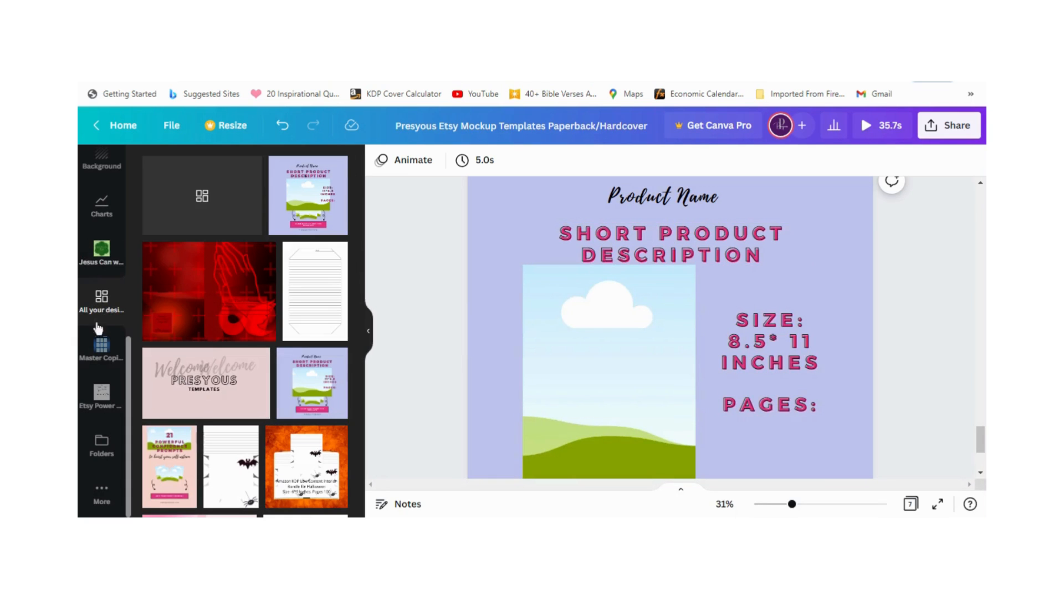
Step: Fill the 8.5 × 11 mockup frame on page 7 with the uploaded red Mood Tracker image
scroll(94, 416, "up", 3)
scroll(95, 416, "up", 3)
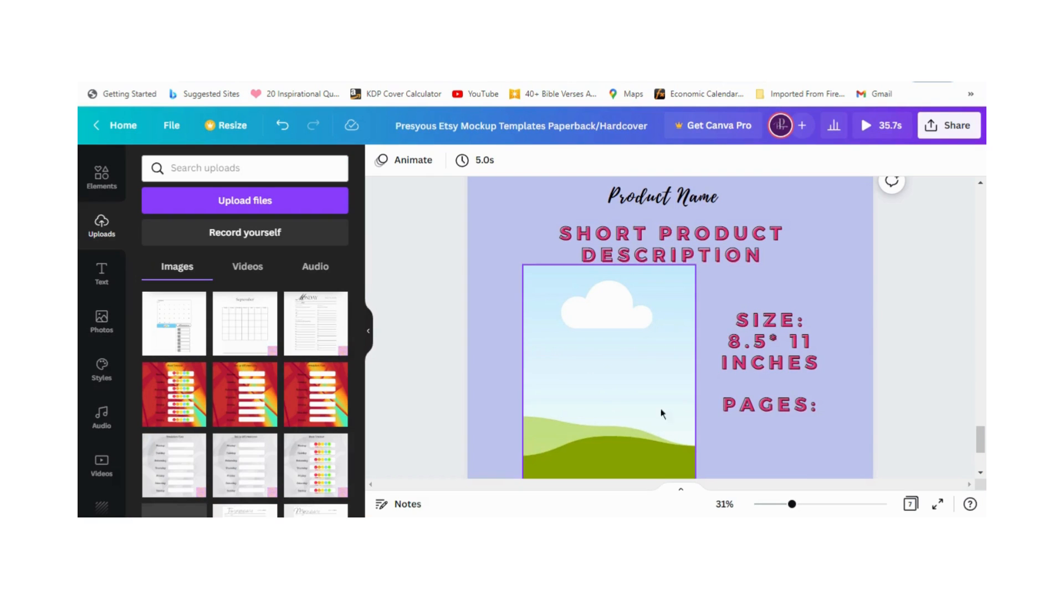
scroll(853, 351, "down", 3)
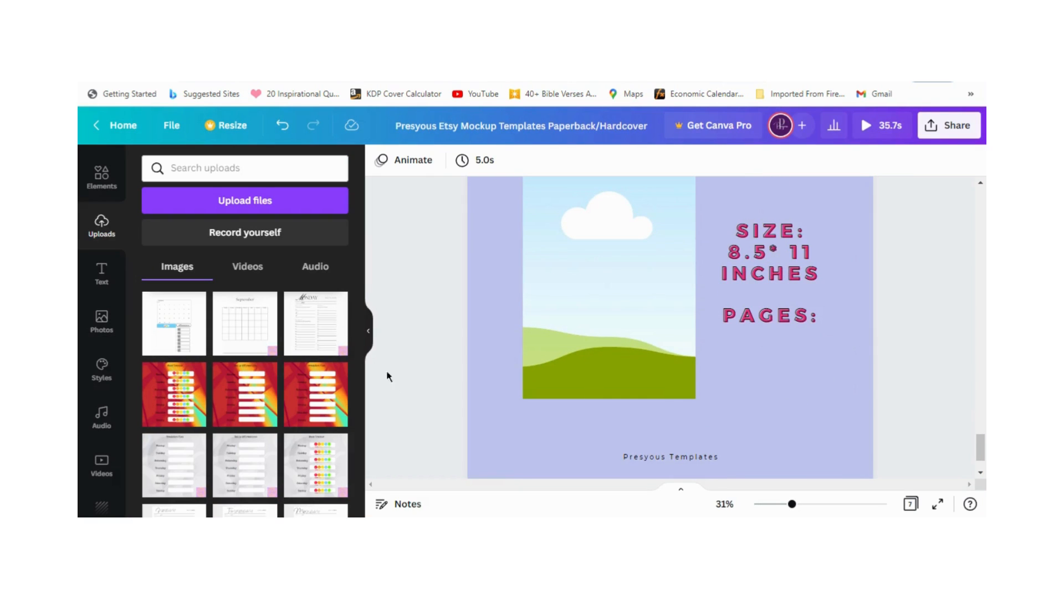
left_click(170, 404)
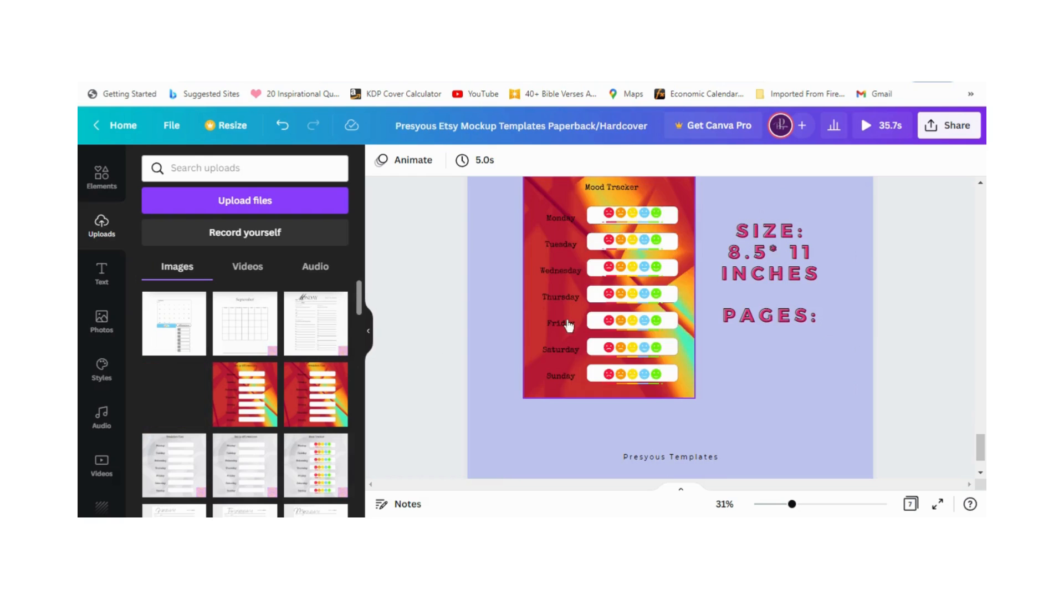
Step: Move the size and pages text to page 7's upper-right corner and shift the product name left
scroll(747, 409, "down", 2)
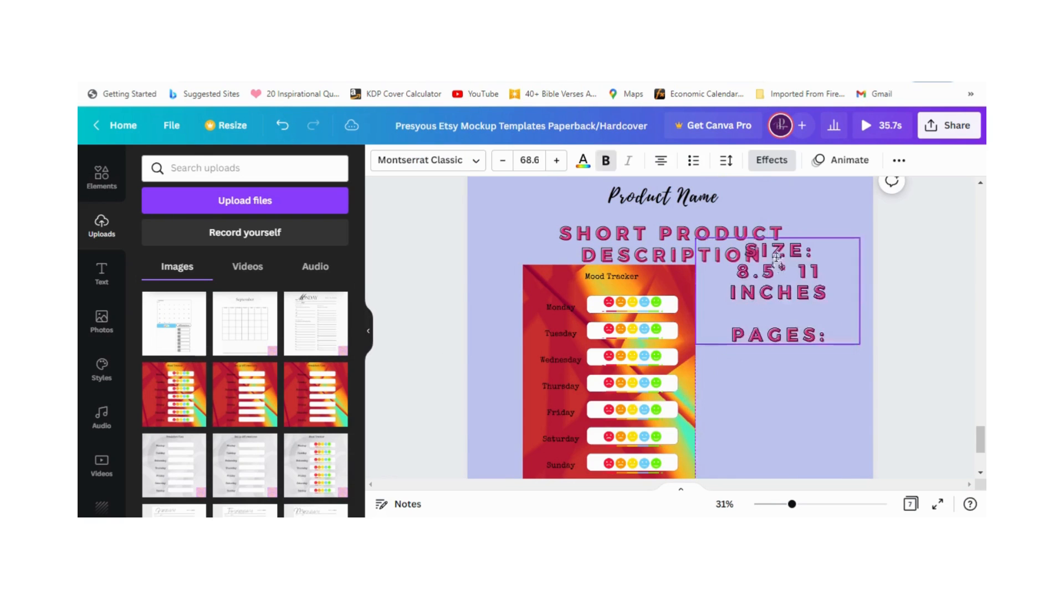
left_click_drag(779, 268, 798, 206)
left_click_drag(669, 205, 622, 205)
Step: Replace the product name placeholder on page 7 with "Mood Tracker"
double_click(622, 207)
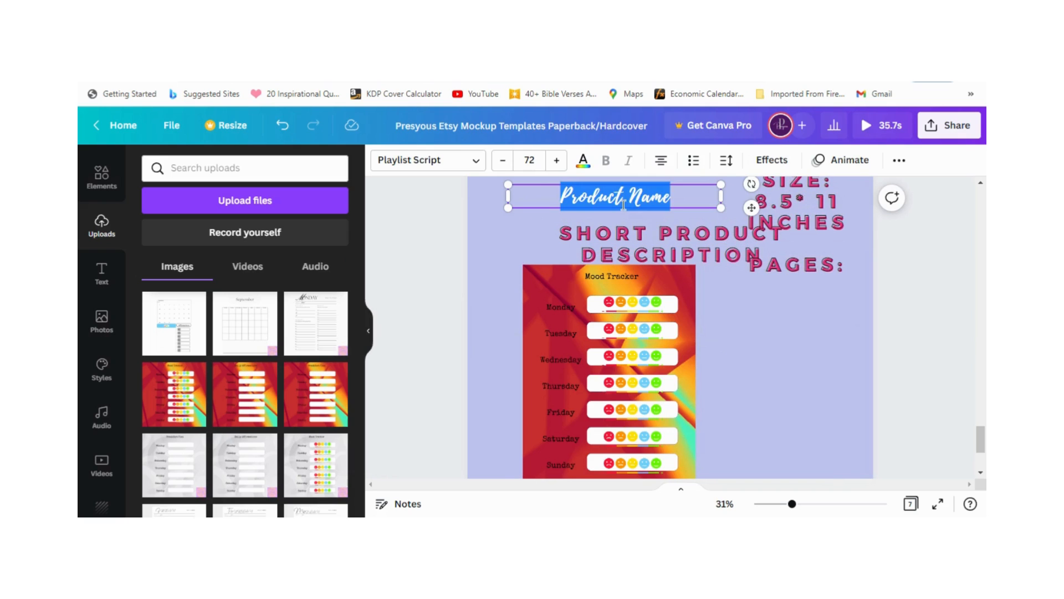
type("Mood Trac")
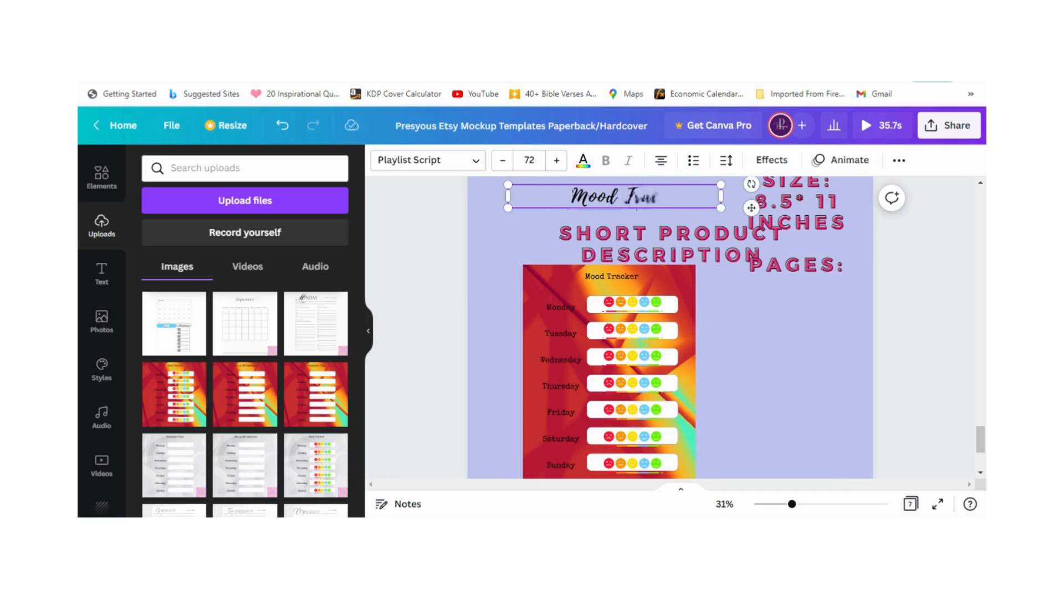
type("ker")
Step: Replace the short product description on page 7 with "1 PAGE DAILY MOOD TRACKER"
type("1 PAGE ")
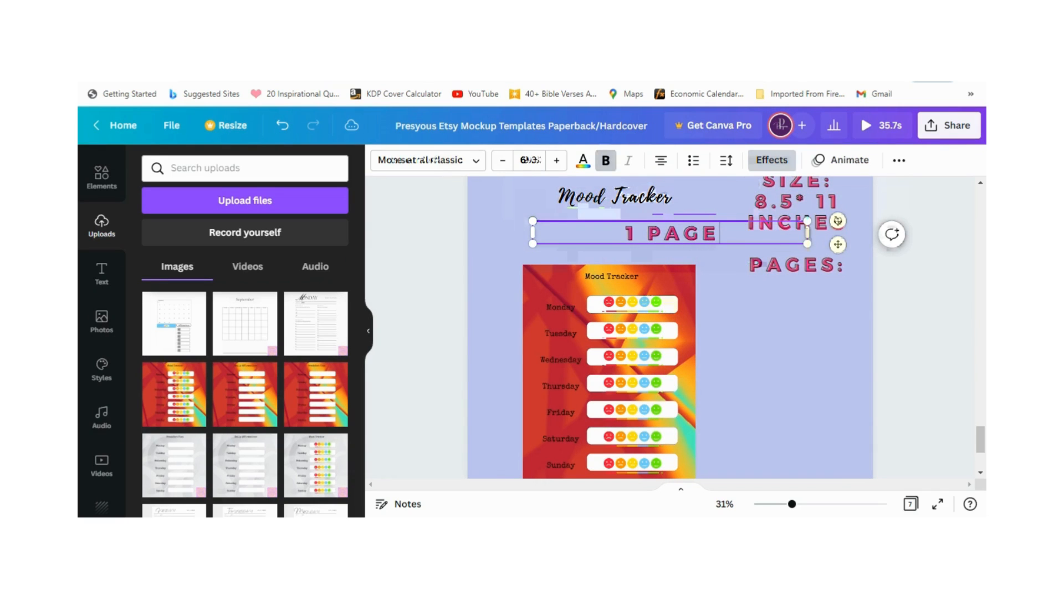
type("MOOD")
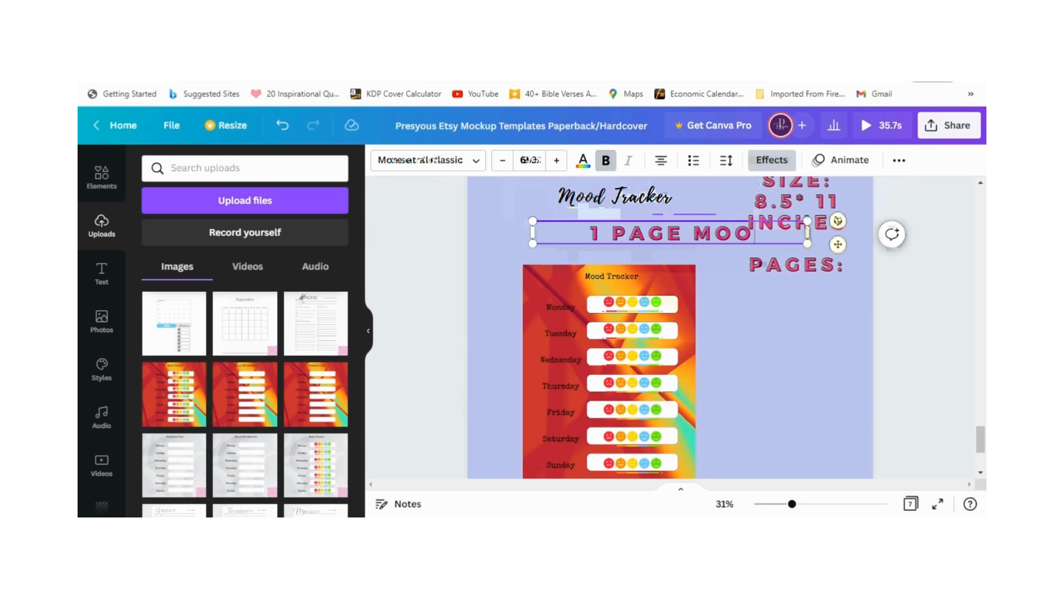
key("BackSpace")
key("BackSpace")
key("BackSpace")
key("BackSpace")
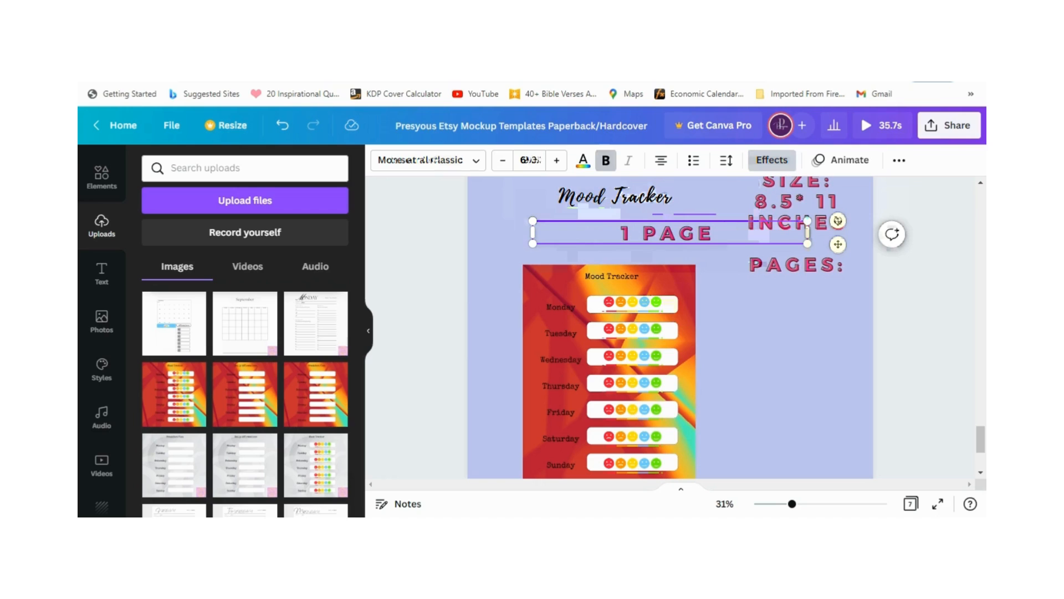
type("WEE")
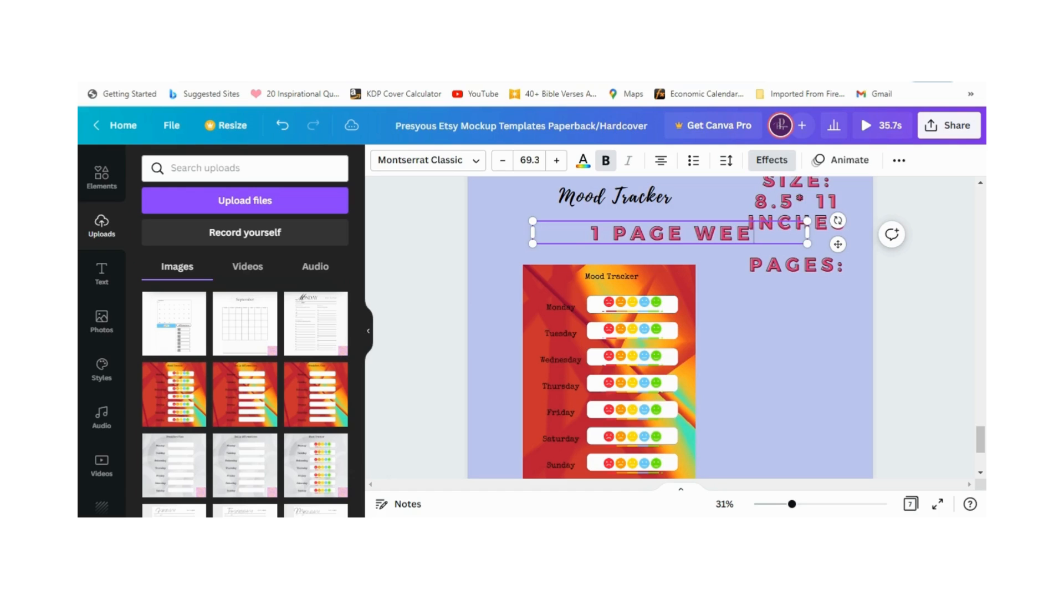
key("BackSpace")
key("BackSpace")
key("BackSpace")
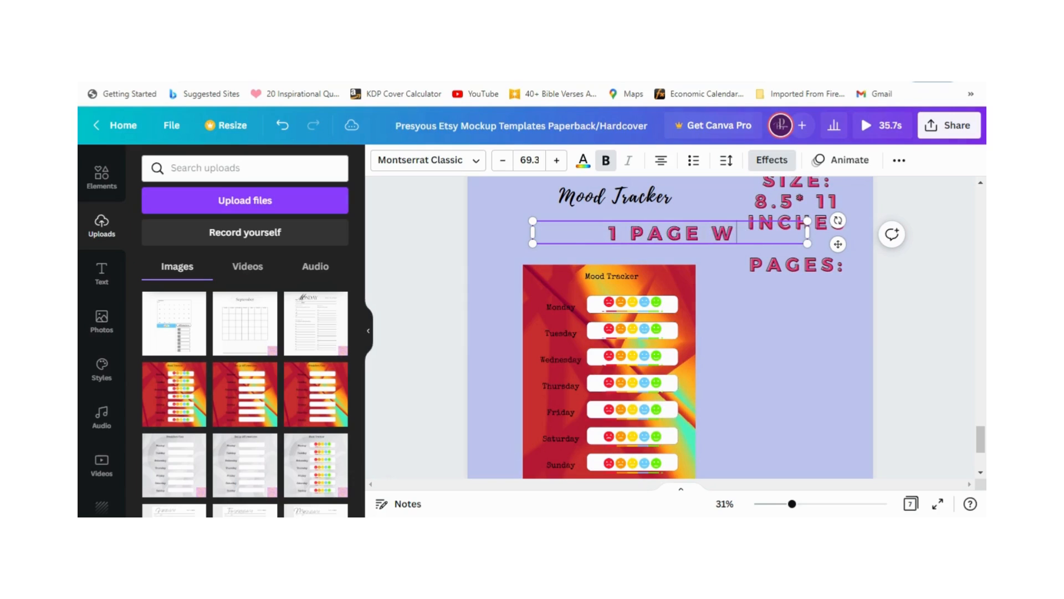
type("DAILY MOOD TRACKER")
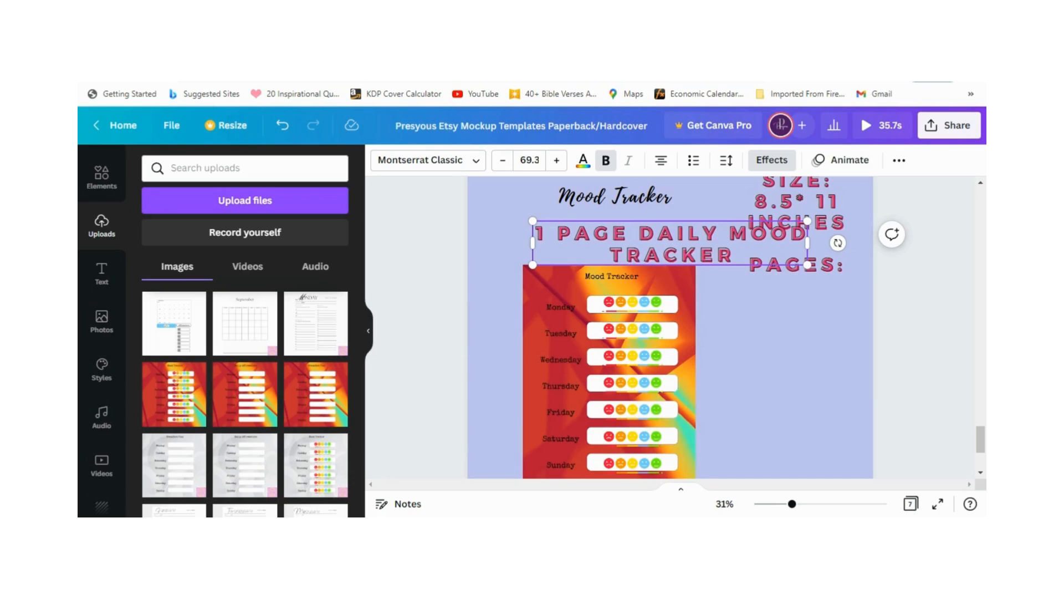
key("BackSpace")
key("BackSpace")
key("BackSpace")
key("BackSpace")
key("BackSpace")
key("BackSpace")
key("BackSpace")
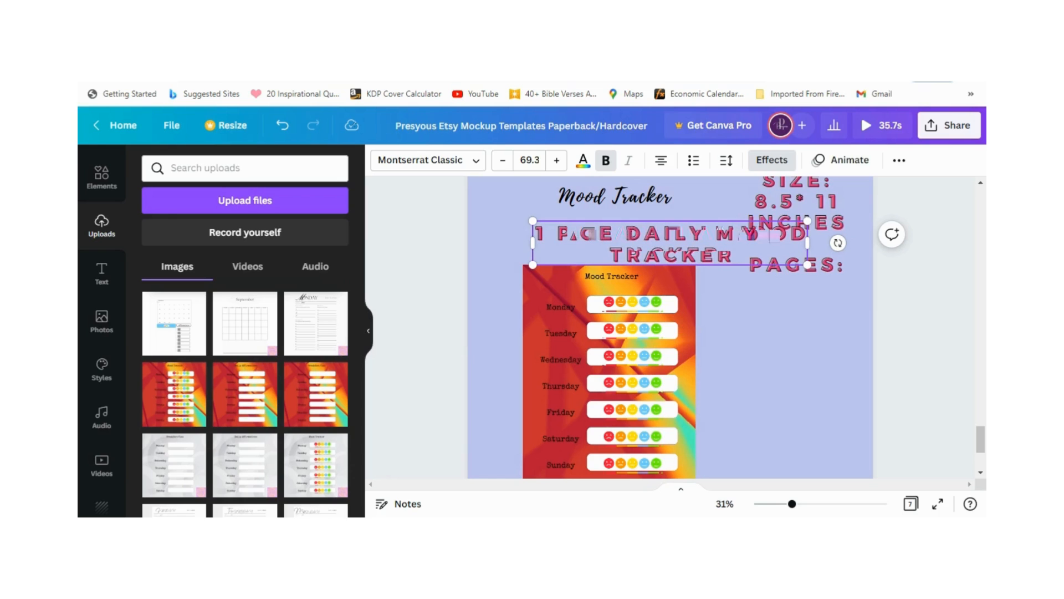
type("TRACKER")
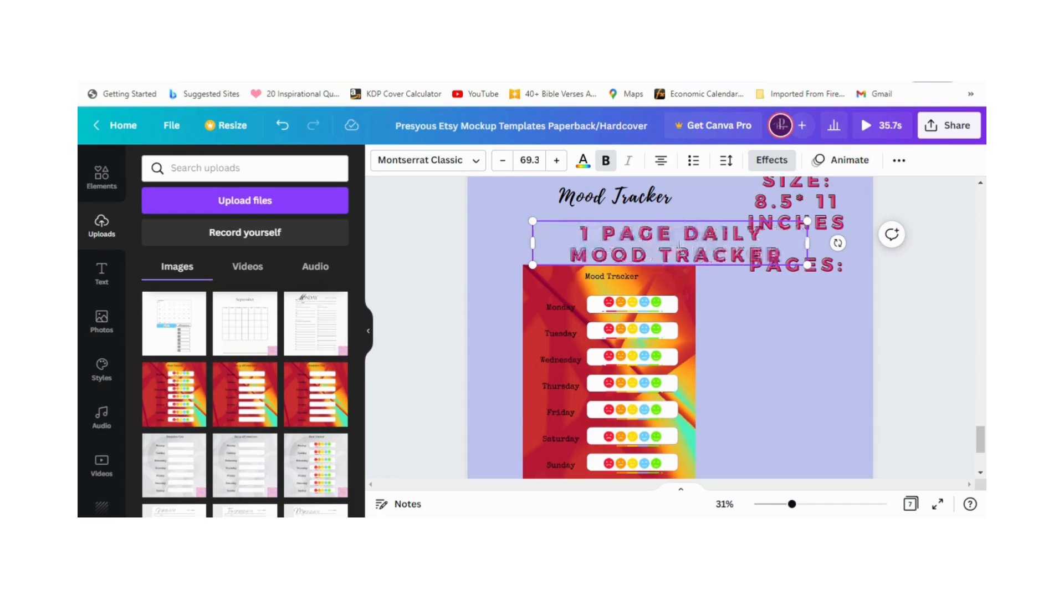
Step: Shift the description text left, away from the size and pages text
left_click_drag(677, 254, 561, 227)
left_click(523, 225)
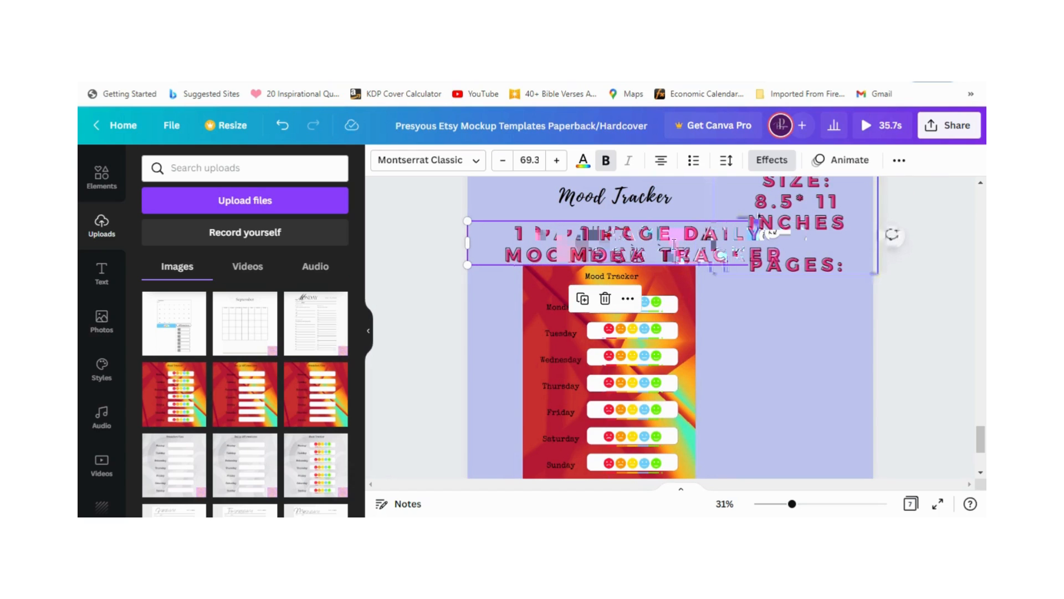
left_click_drag(677, 252, 627, 249)
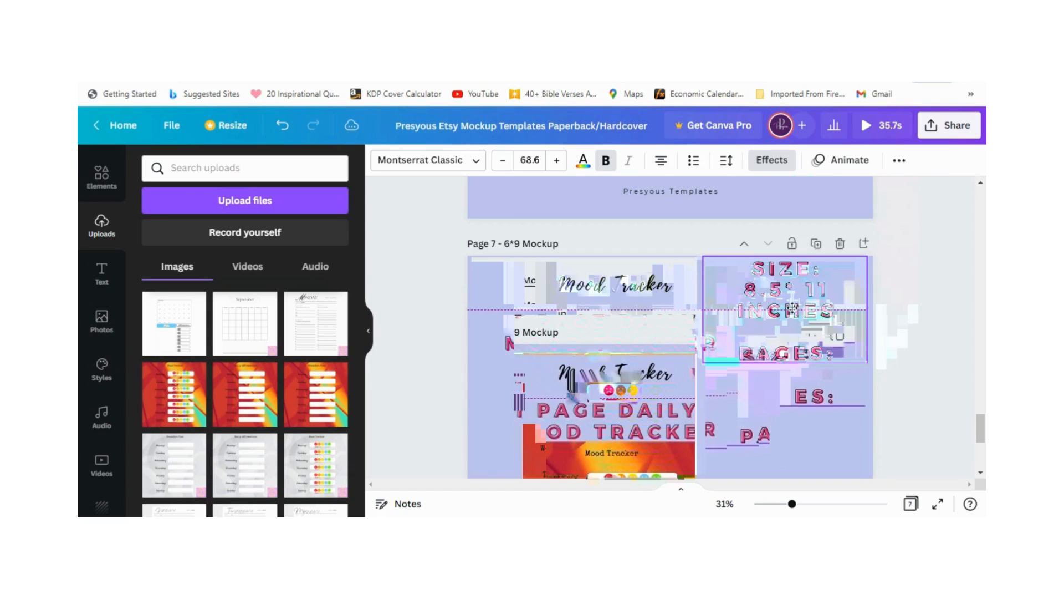
Step: Set the page count to 3 after "PAGES:" in the size text and nudge that text block slightly right
left_click_drag(792, 307, 797, 308)
left_click(849, 353)
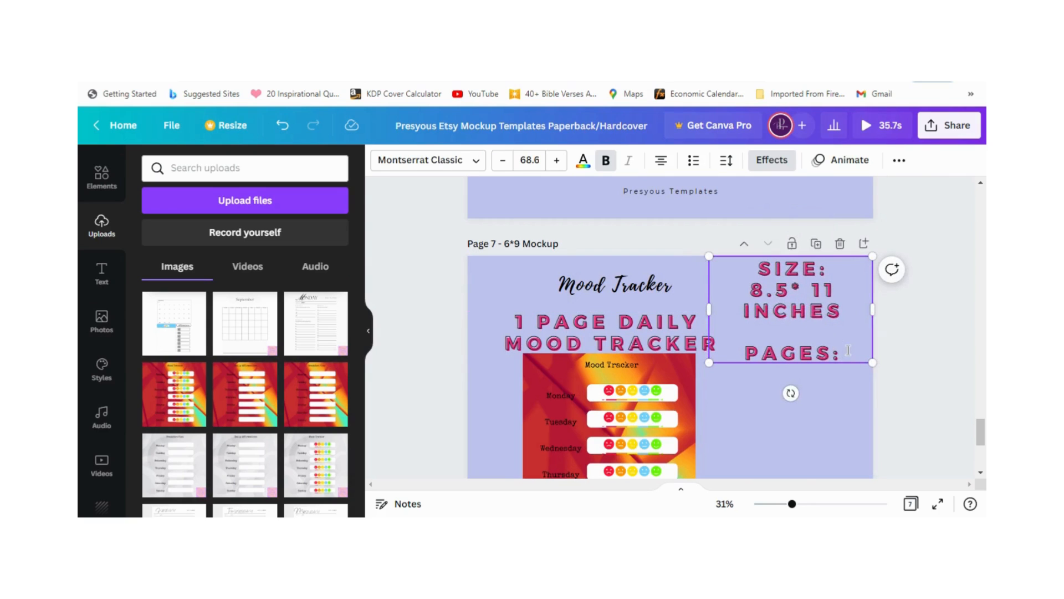
type("3")
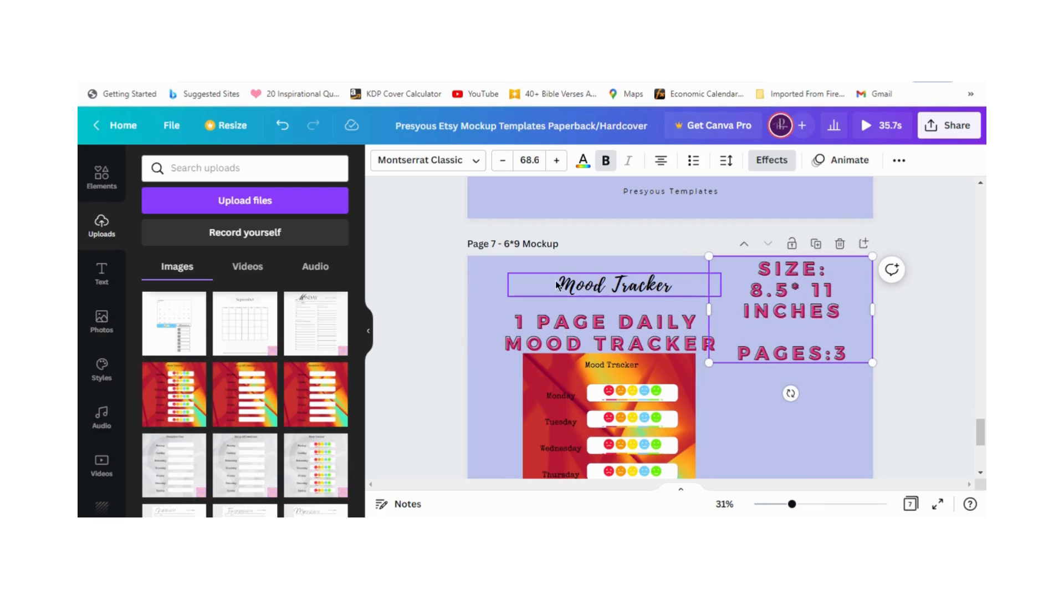
left_click(487, 281)
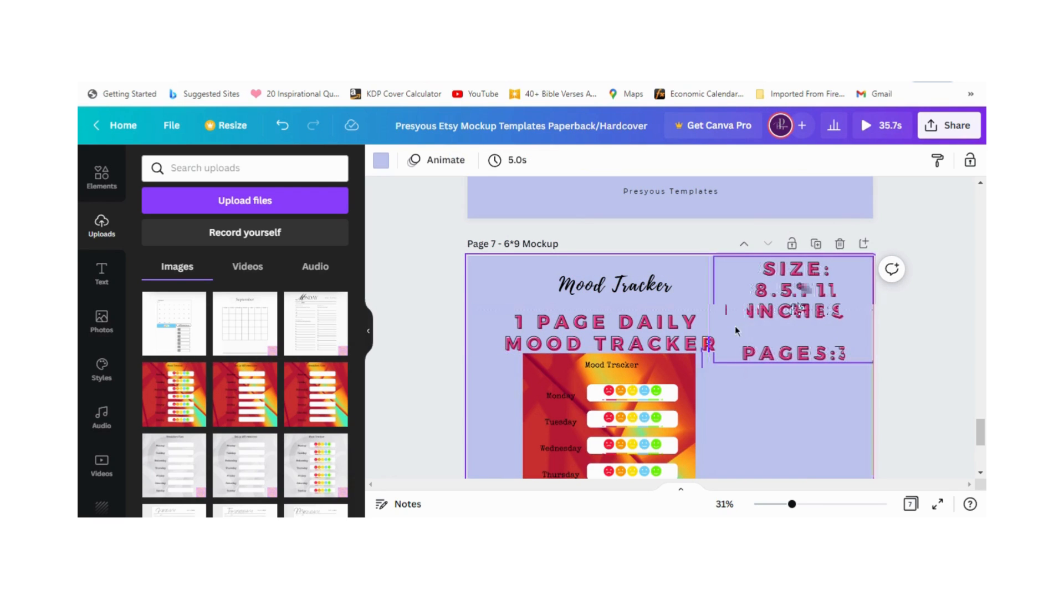
Step: Move the Mood Tracker frame toward the page's left edge, duplicate it and place the copy against the right edge
scroll(735, 331, "down", 2)
left_click_drag(658, 283, 627, 366)
left_click(627, 366)
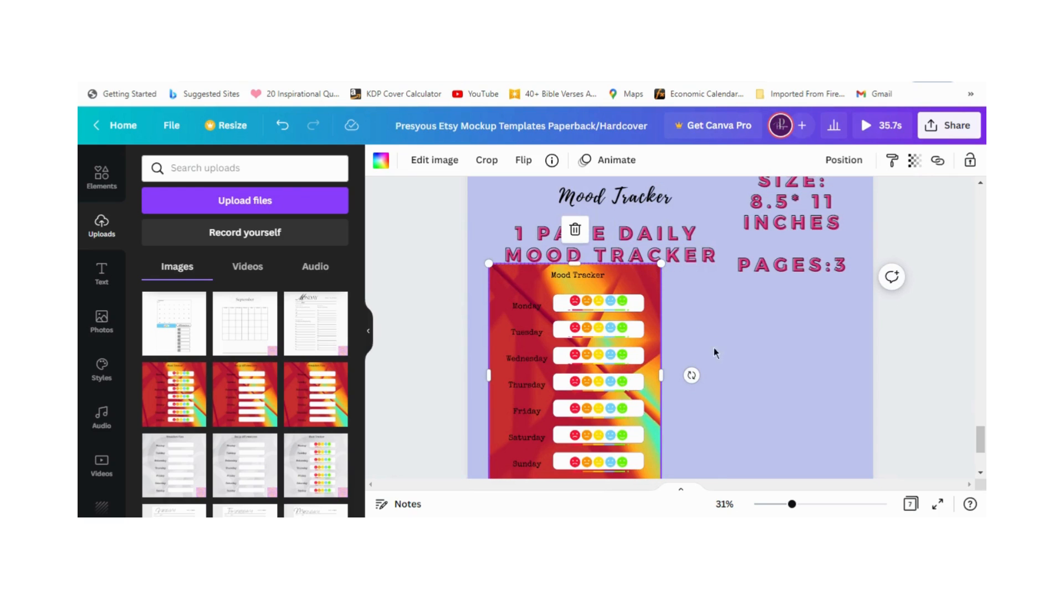
left_click(688, 372)
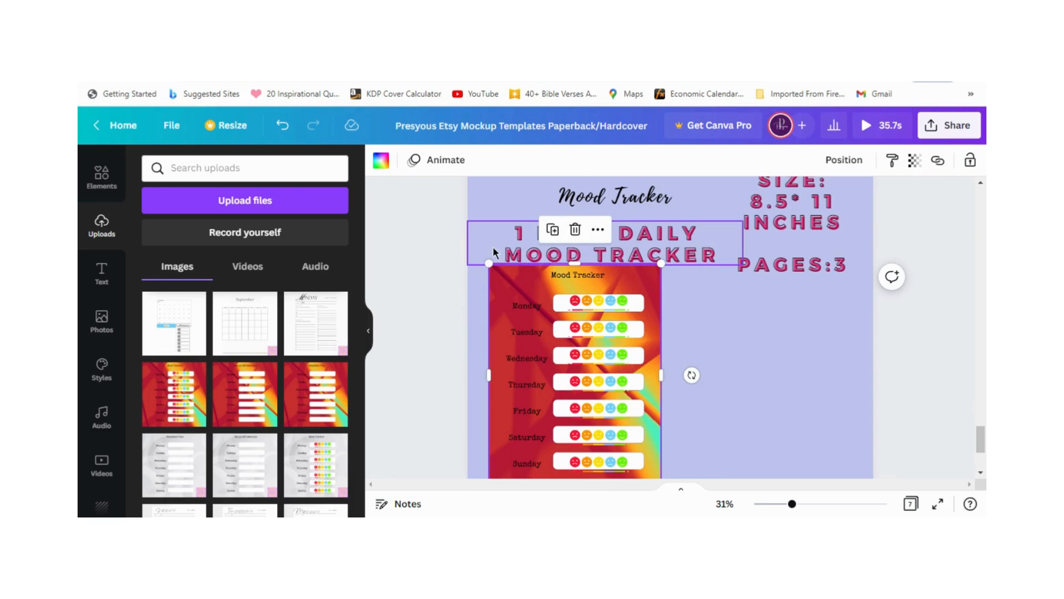
left_click(551, 234)
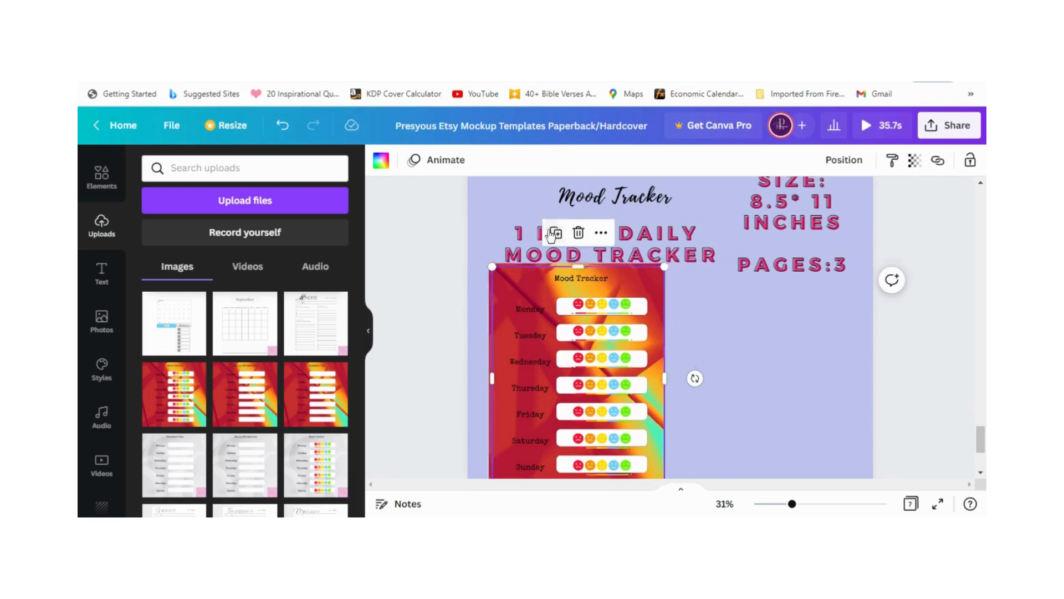
left_click(551, 348)
left_click_drag(551, 348, 761, 352)
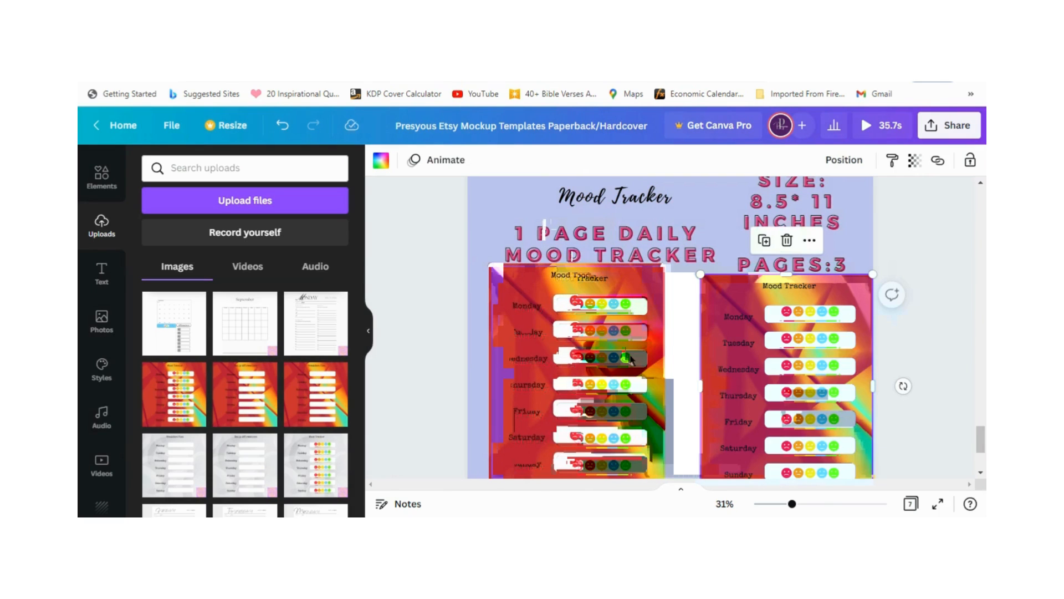
Step: Line up three overlapping Mood Tracker frames across page 7 below the text and bring the middle one to the front
left_click_drag(596, 355, 566, 374)
left_click_drag(725, 311, 722, 321)
left_click_drag(640, 317, 734, 333)
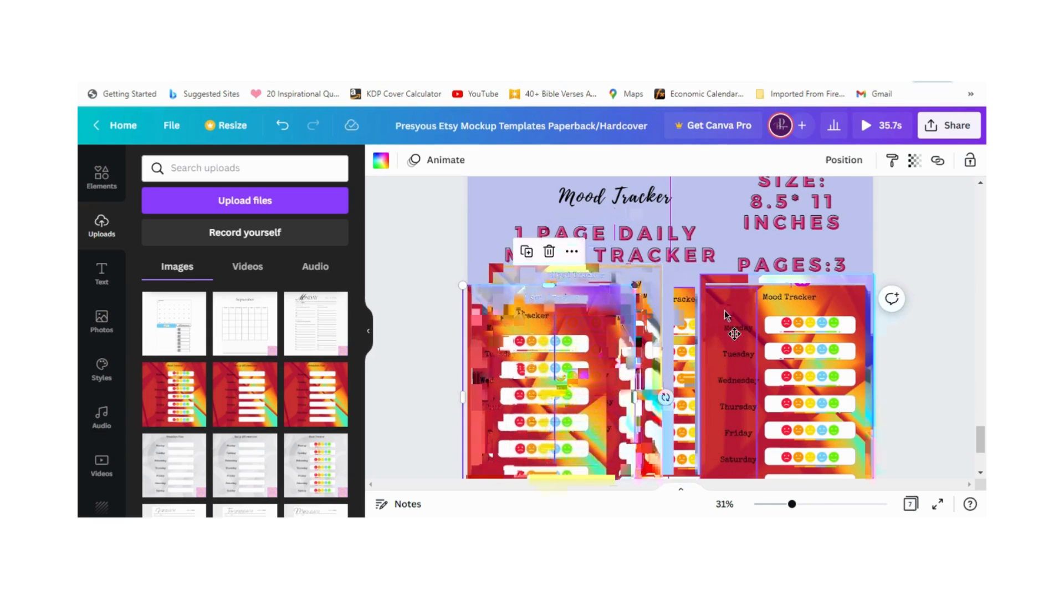
left_click_drag(724, 311, 724, 320)
right_click(684, 327)
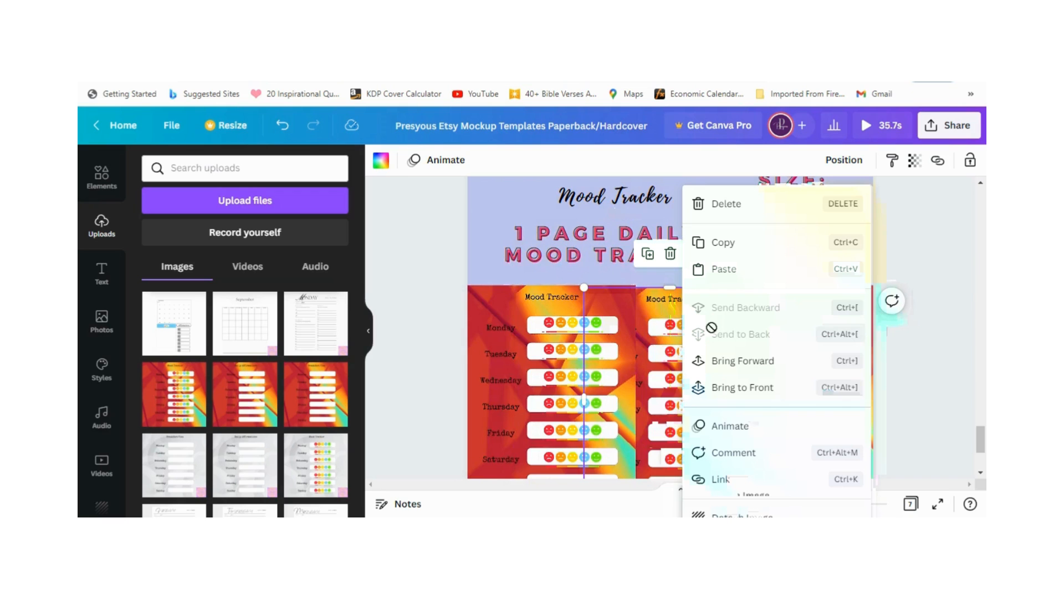
left_click(721, 387)
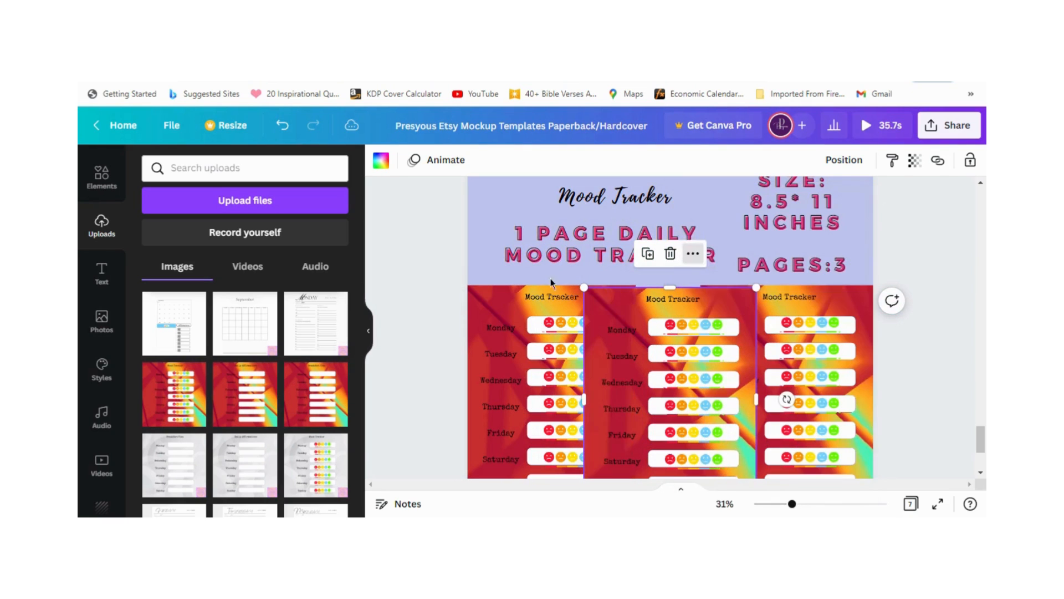
Step: Replace the left frame's image with the red Daily Affirmation upload and the right frame's with the Breakfast Plan upload
left_click(496, 368)
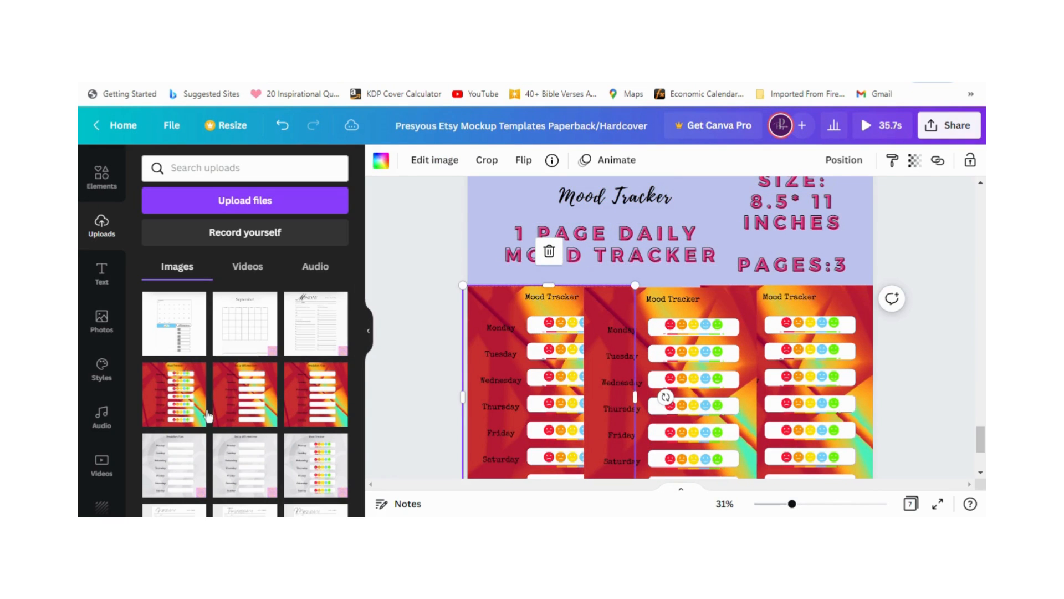
left_click_drag(224, 407, 469, 407)
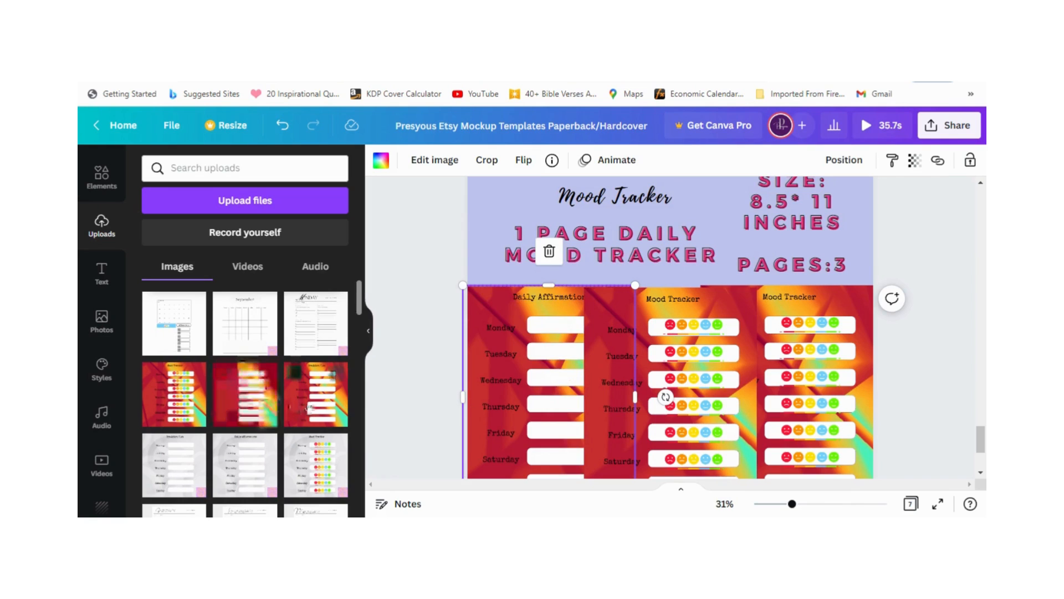
left_click_drag(694, 405, 800, 407)
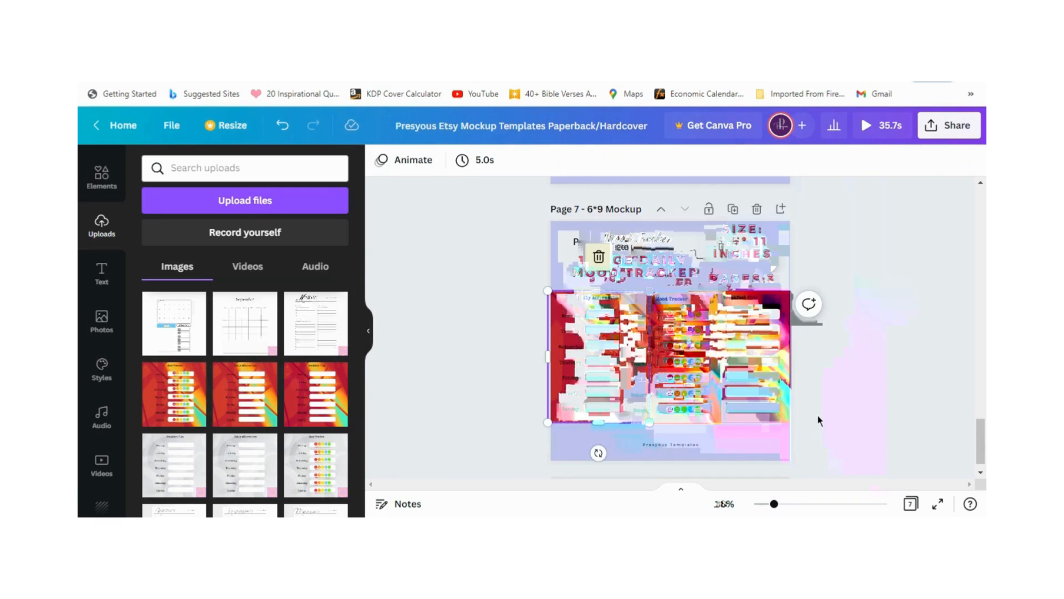
left_click(481, 320)
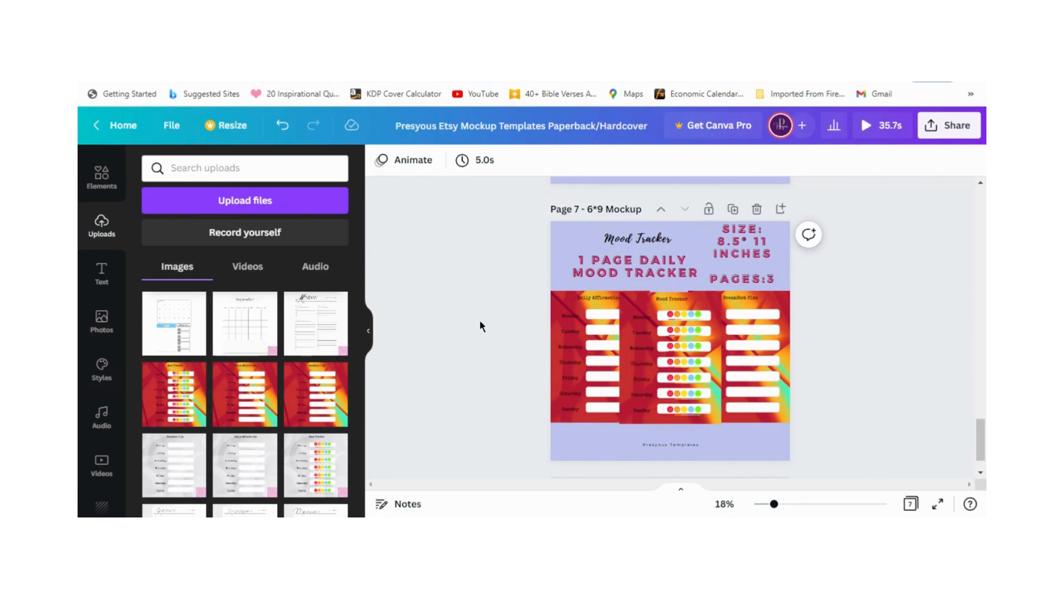
Step: Lower the Breakfast Plan and Daily Affirmation frames into page 7's bottom corners and move the "Presyous Templates" text beneath the page count
left_click_drag(775, 346, 777, 382)
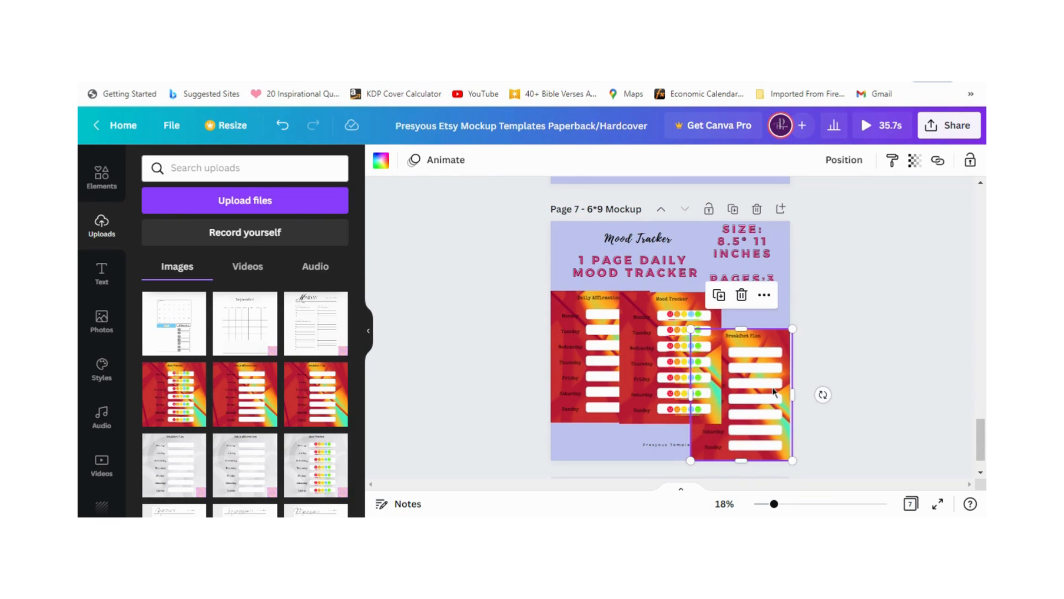
left_click_drag(672, 442, 755, 289)
left_click(584, 360)
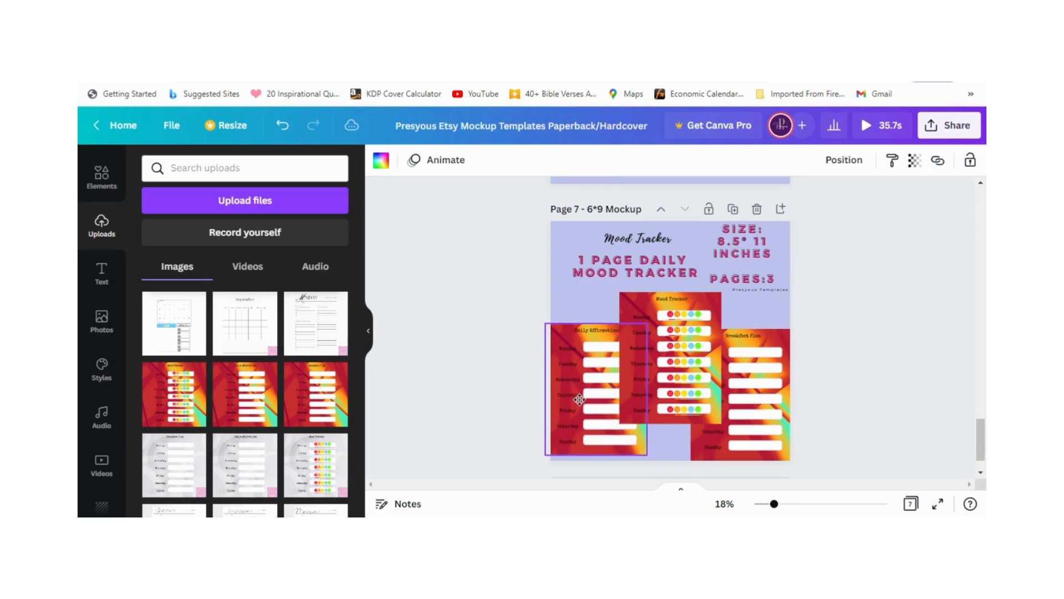
left_click_drag(584, 360, 583, 398)
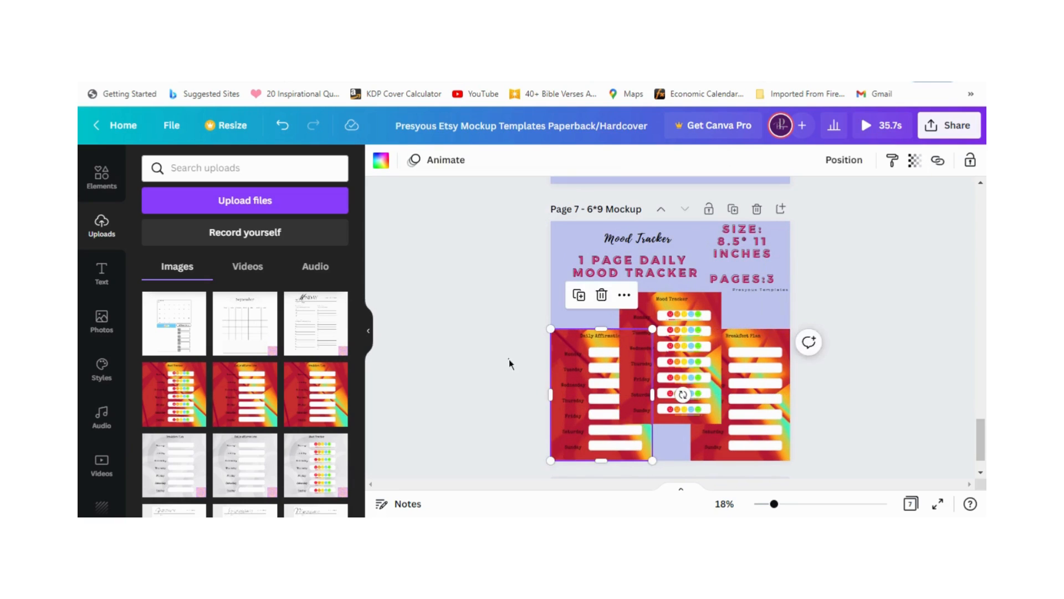
left_click(454, 395)
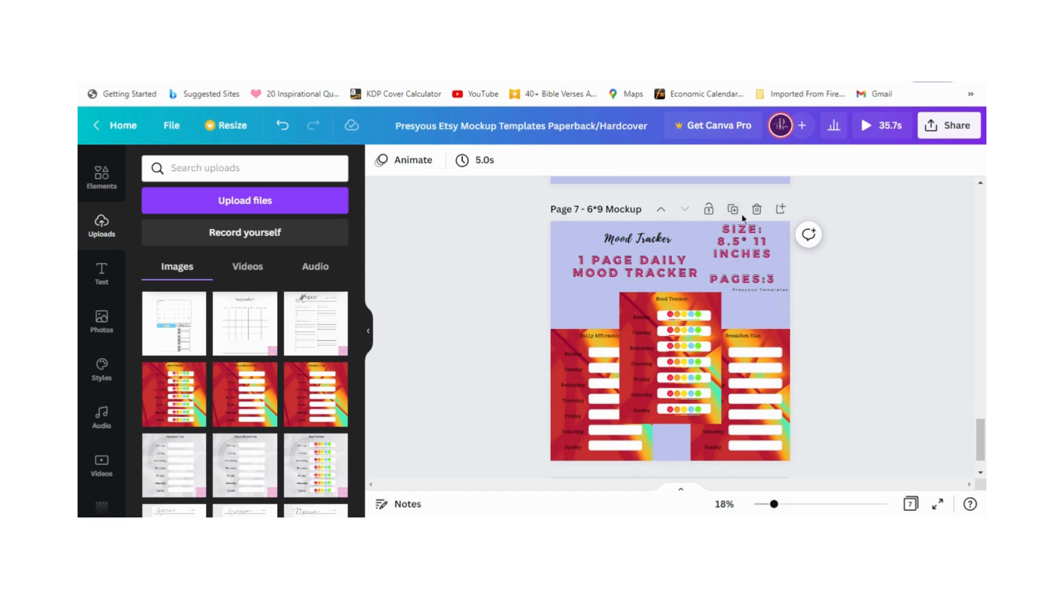
scroll(576, 366, "down", 1)
scroll(581, 419, "up", 1)
left_click(580, 413)
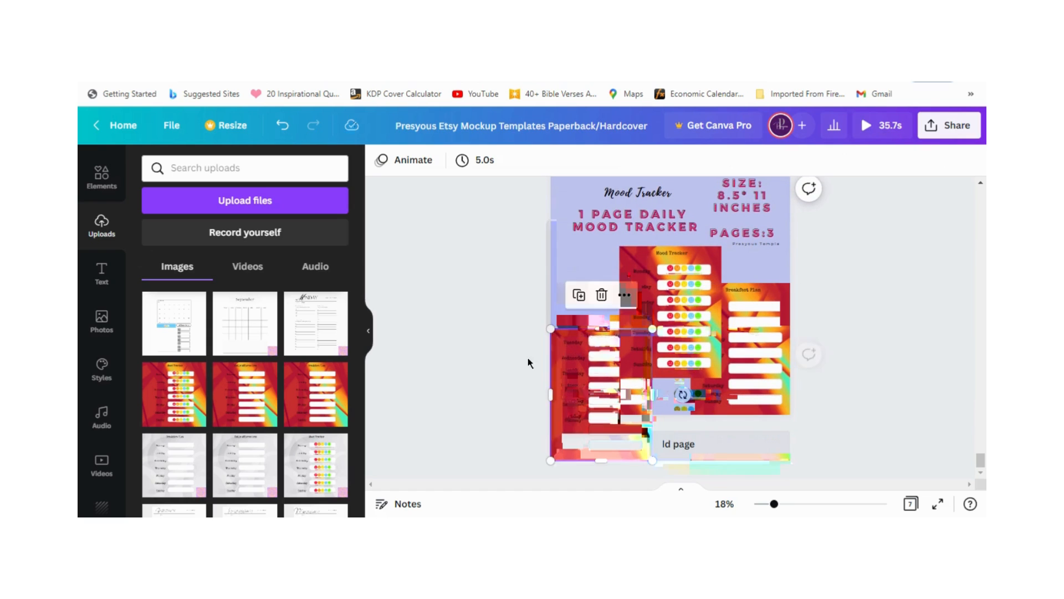
left_click(473, 389)
scroll(478, 374, "up", 1)
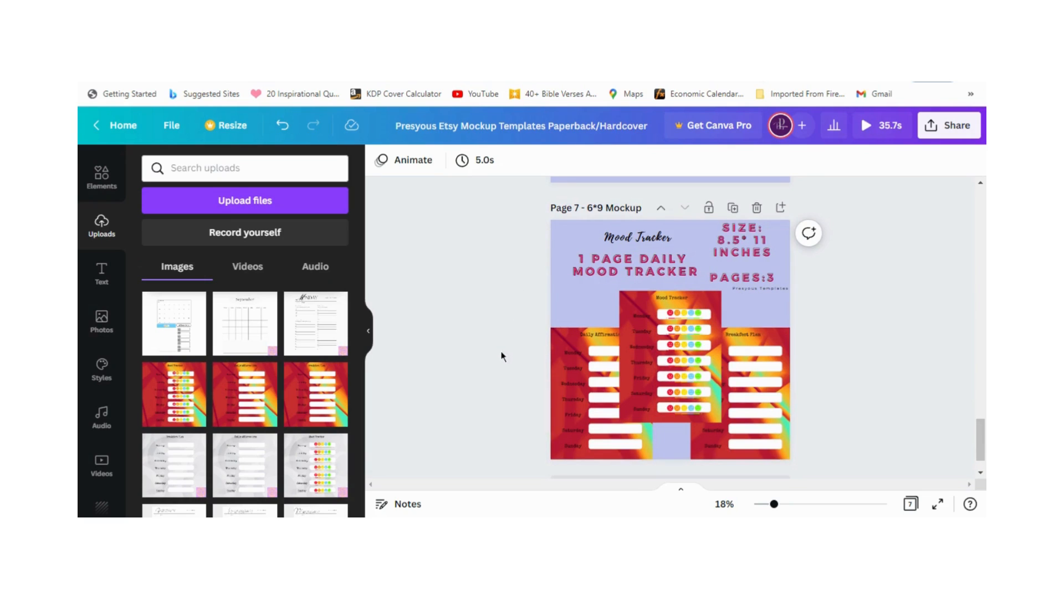
scroll(501, 351, "down", 1)
scroll(557, 351, "up", 1)
Step: Duplicate page 7 and delete the Breakfast Plan and Daily Affirmation grids from the copy, keeping only the central Mood Tracker frame
left_click(744, 234)
scroll(654, 283, "down", 1)
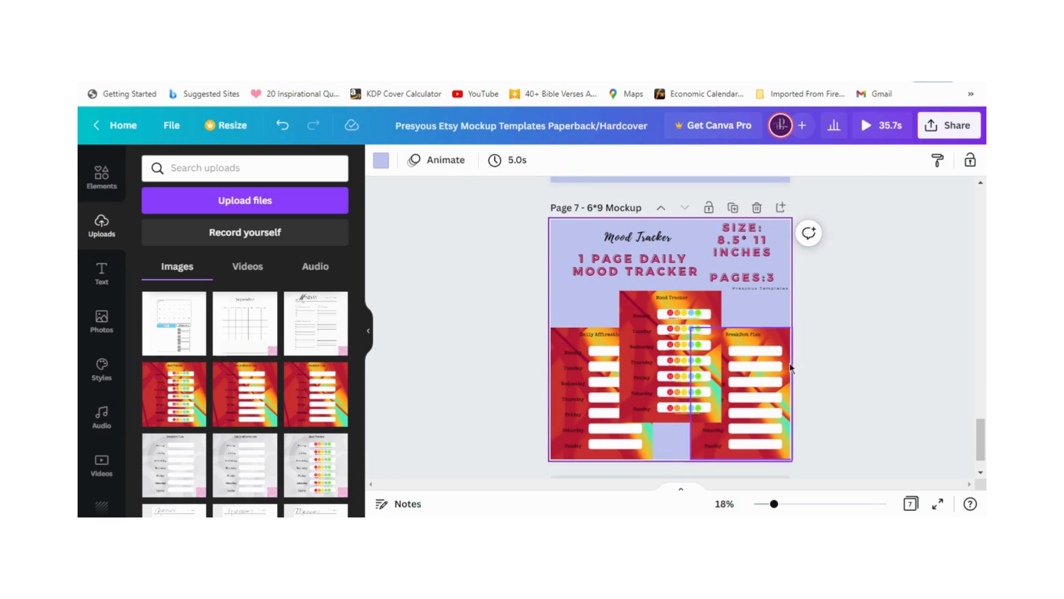
left_click(733, 207)
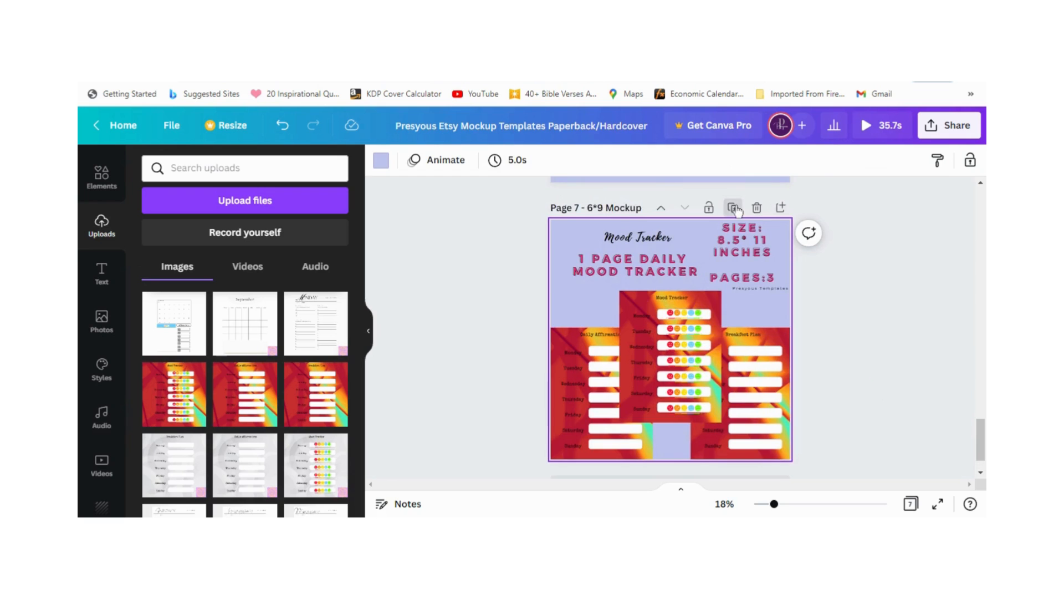
left_click(743, 404)
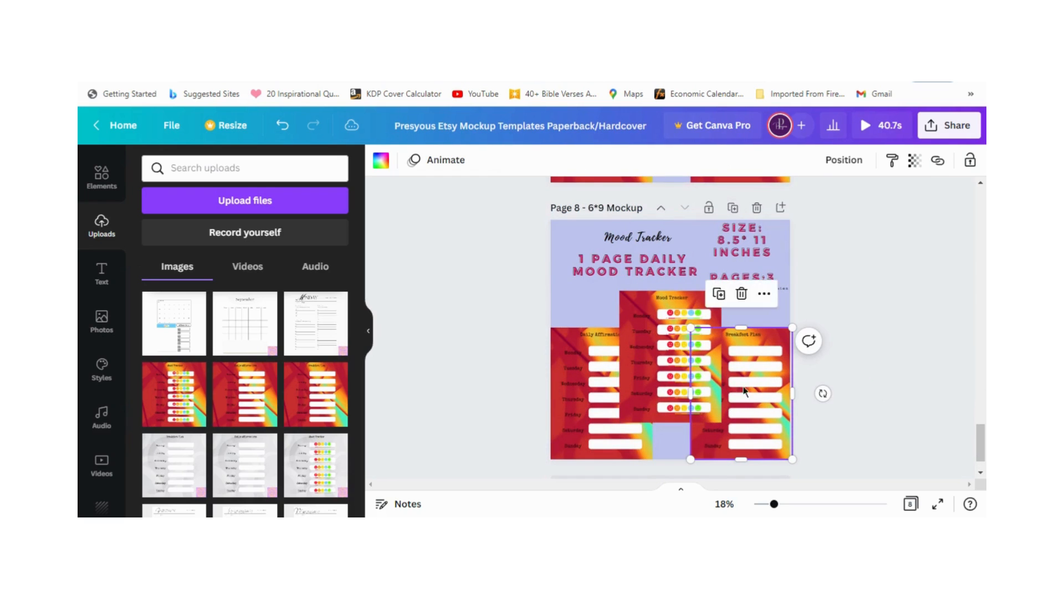
left_click(741, 294)
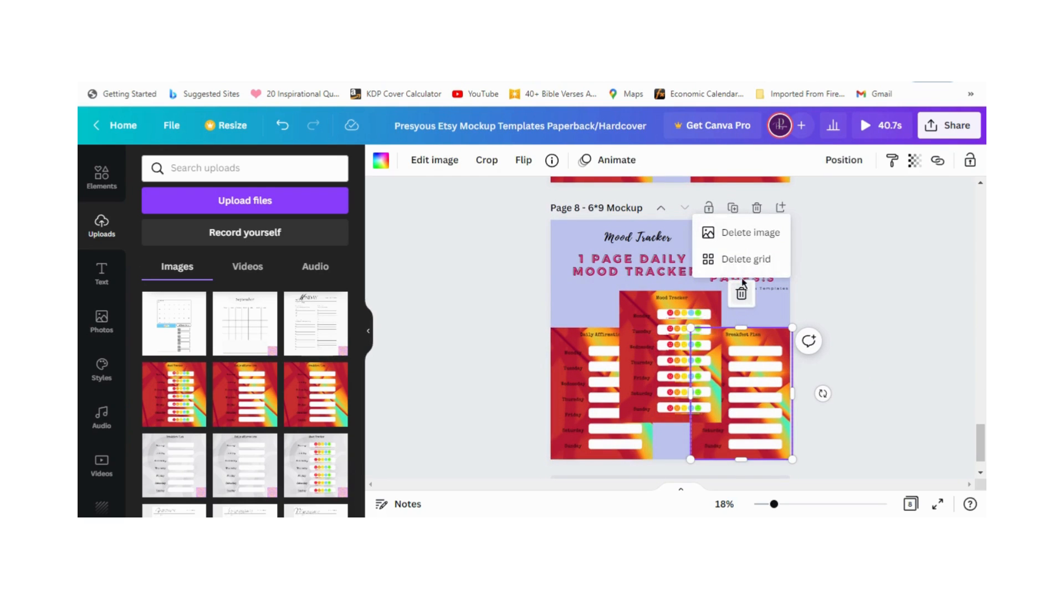
left_click(746, 259)
left_click(592, 389)
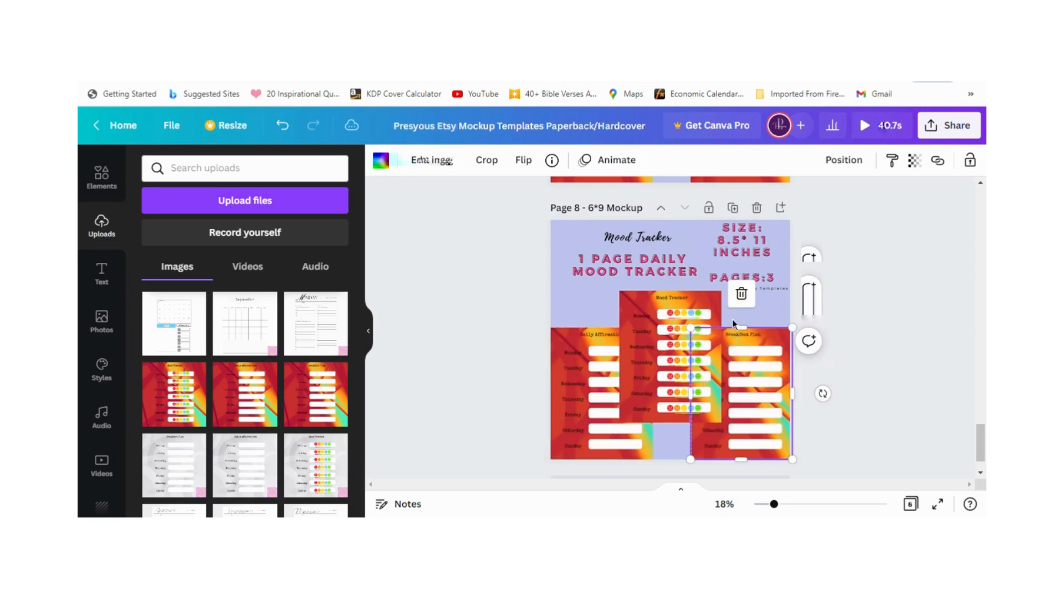
left_click(601, 293)
left_click(595, 261)
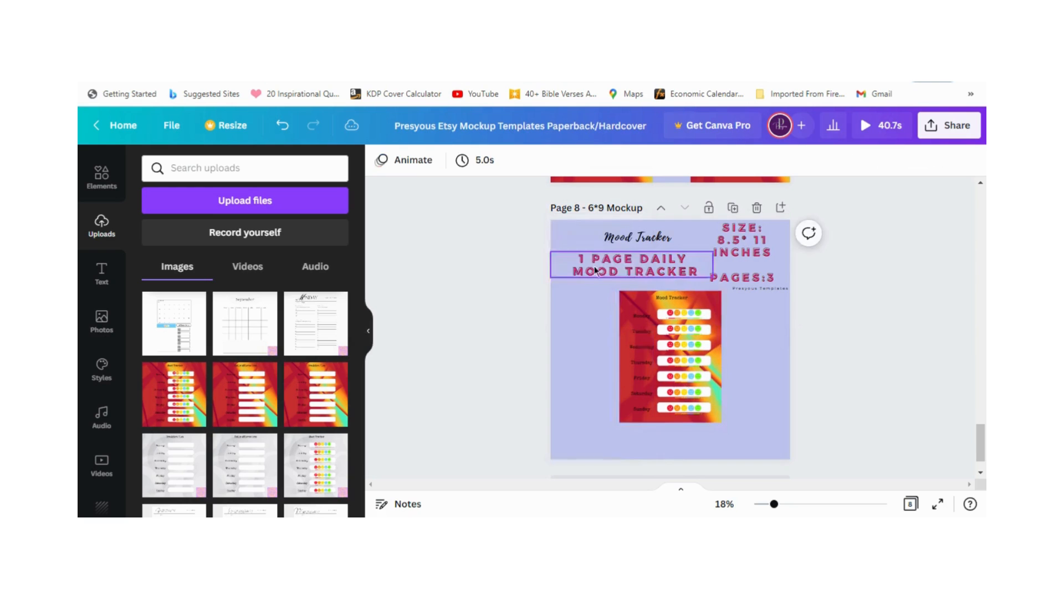
Step: Duplicate the single-frame page twice, filling the copies' frames with the red Breakfast Plan and Daily Affirmation uploads
left_click(733, 207)
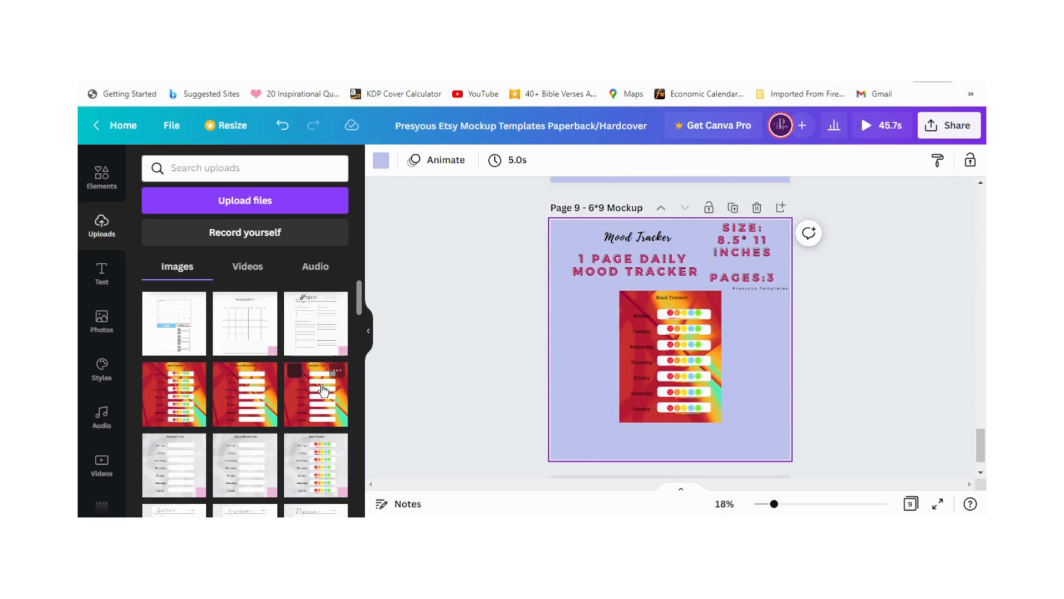
left_click_drag(316, 391, 635, 384)
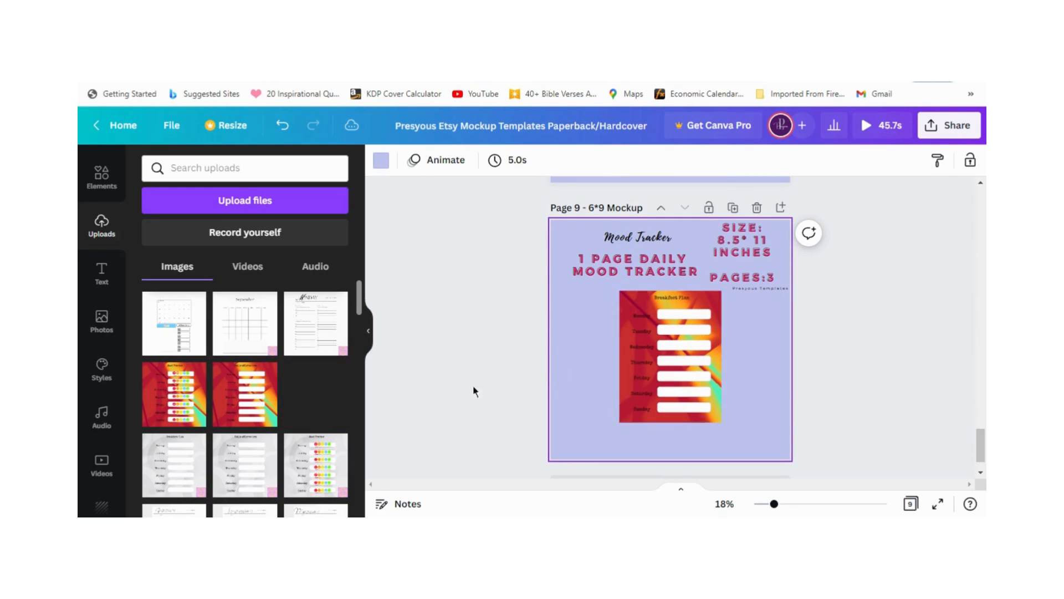
left_click(732, 208)
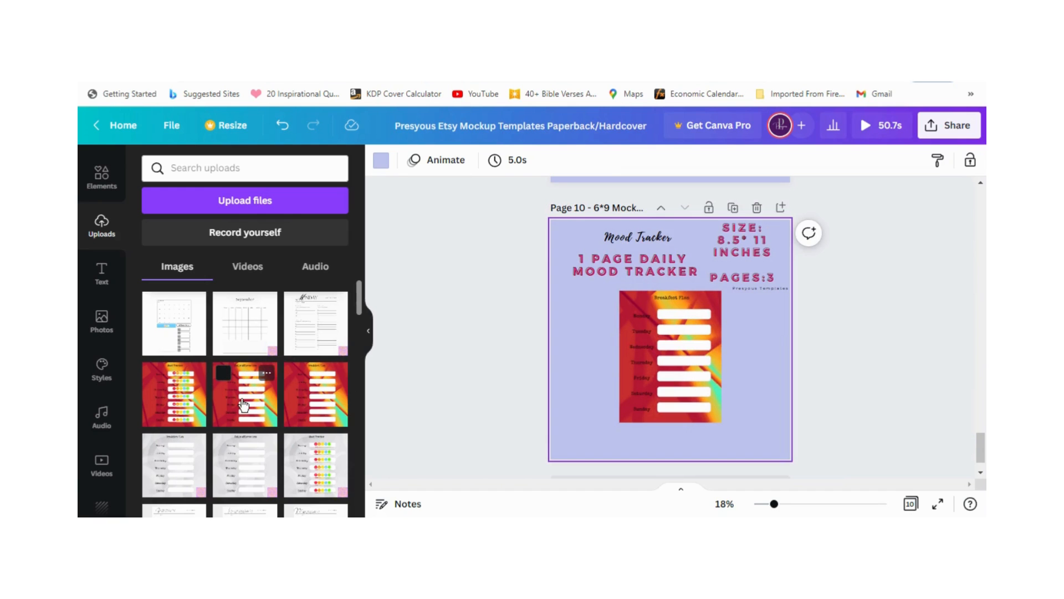
Step: Review pages 7 to 10, comparing the three-frame mockup with the single-frame pages
scroll(767, 400, "up", 10)
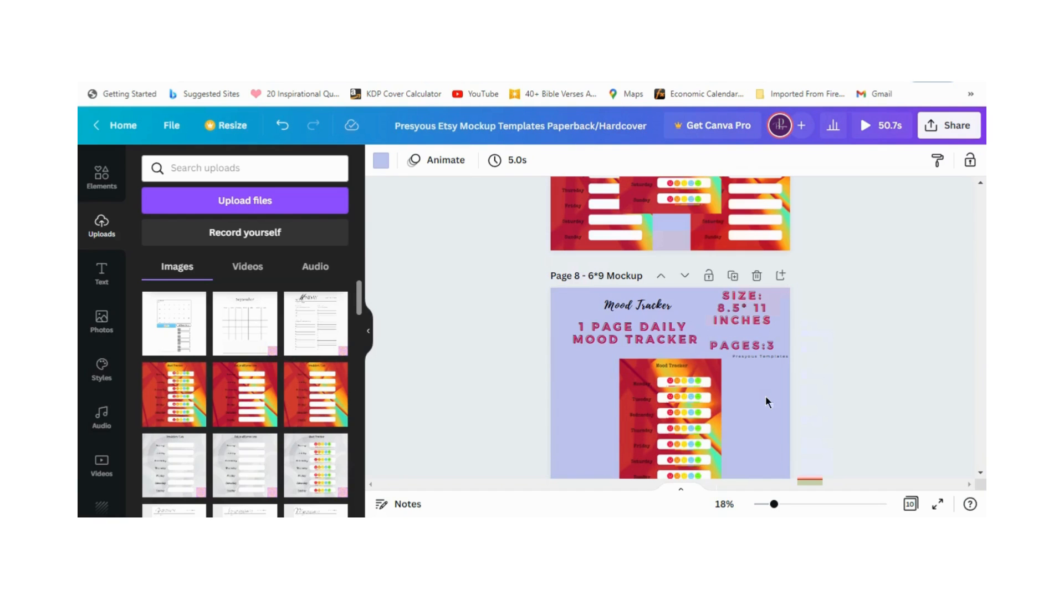
scroll(766, 395, "up", 3)
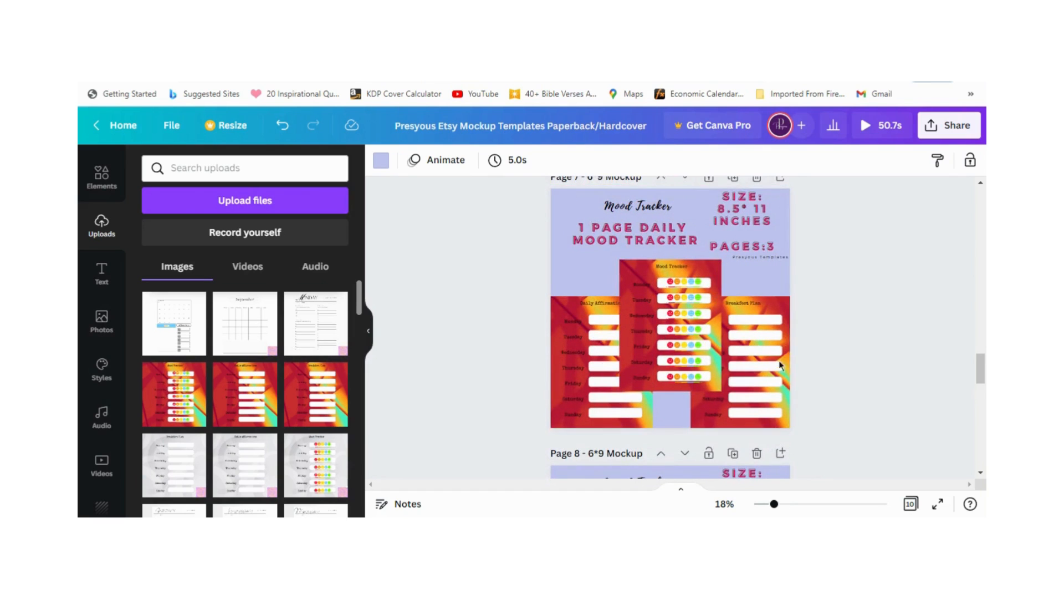
scroll(778, 372, "down", 5)
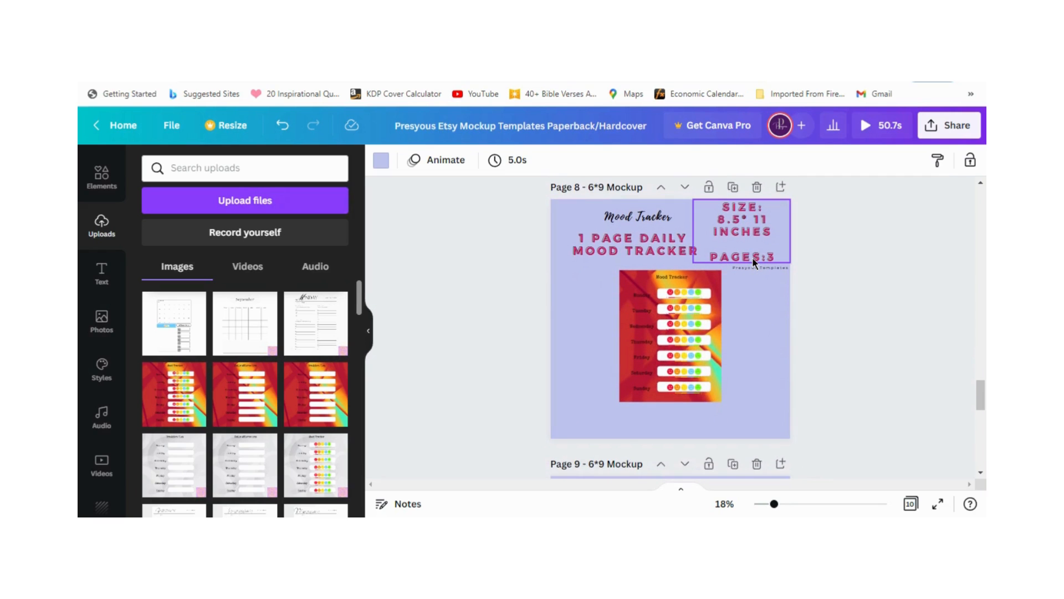
scroll(754, 262, "up", 5)
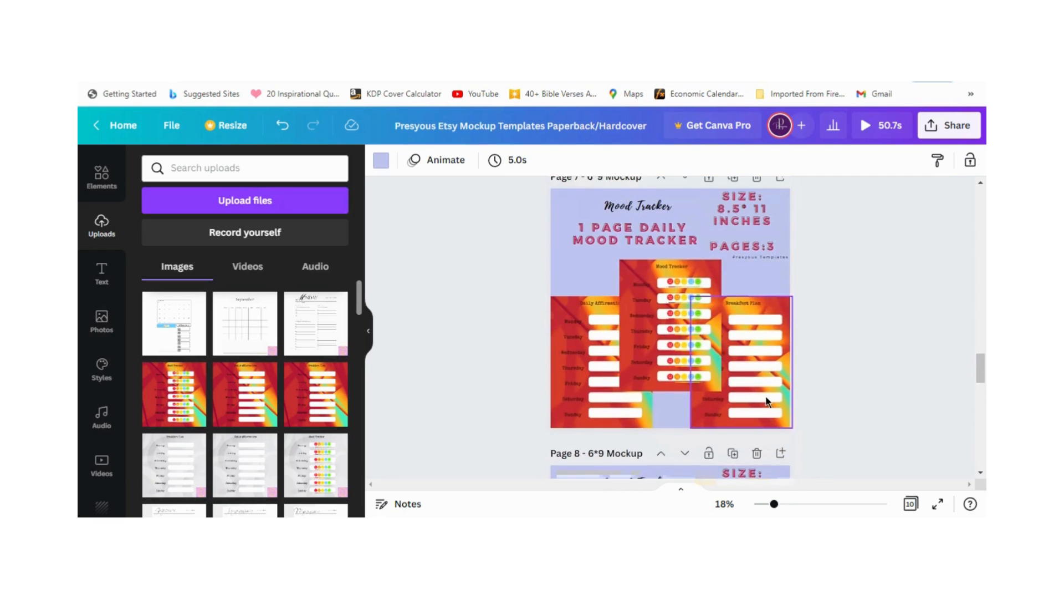
scroll(766, 399, "down", 15)
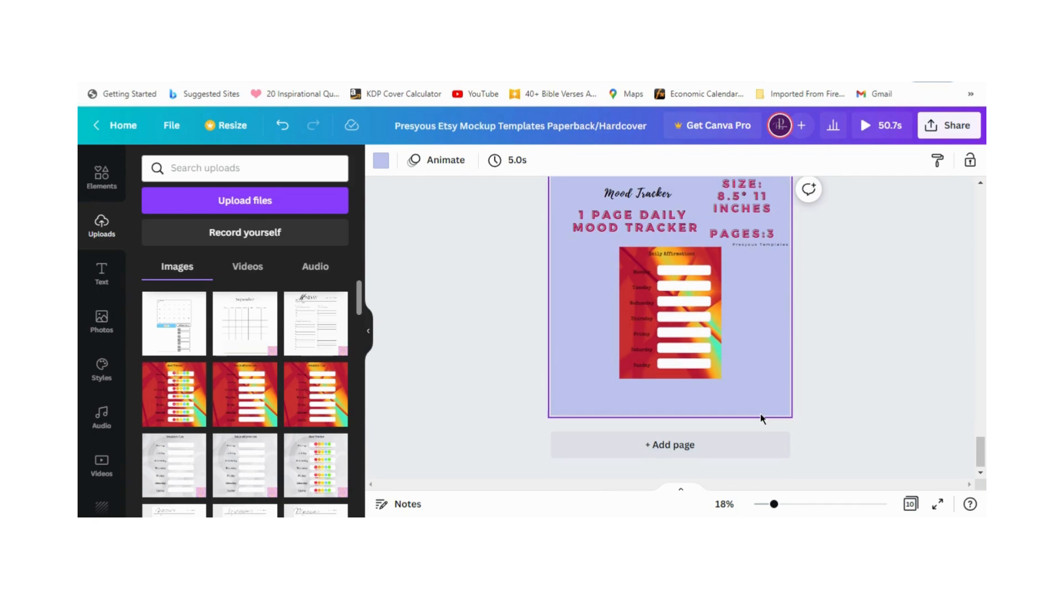
scroll(761, 417, "up", 5)
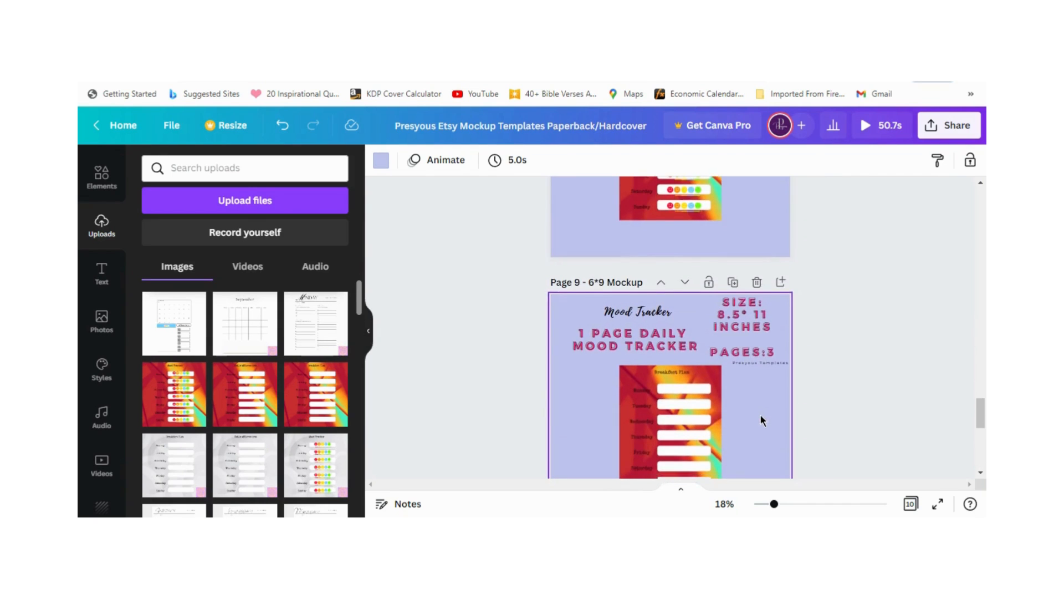
scroll(761, 416, "down", 5)
scroll(759, 428, "up", 3)
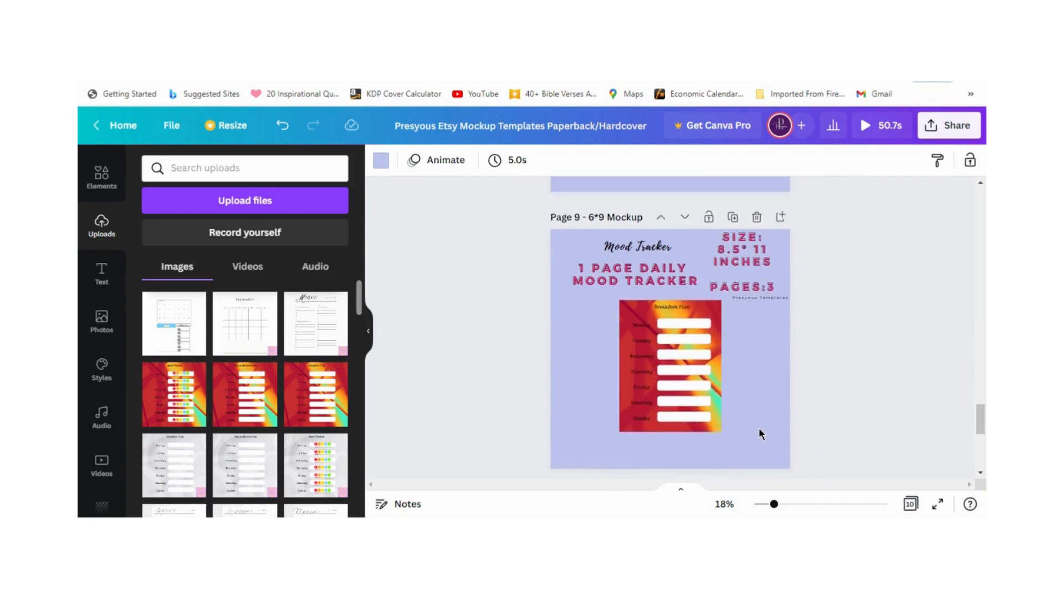
scroll(760, 430, "up", 10)
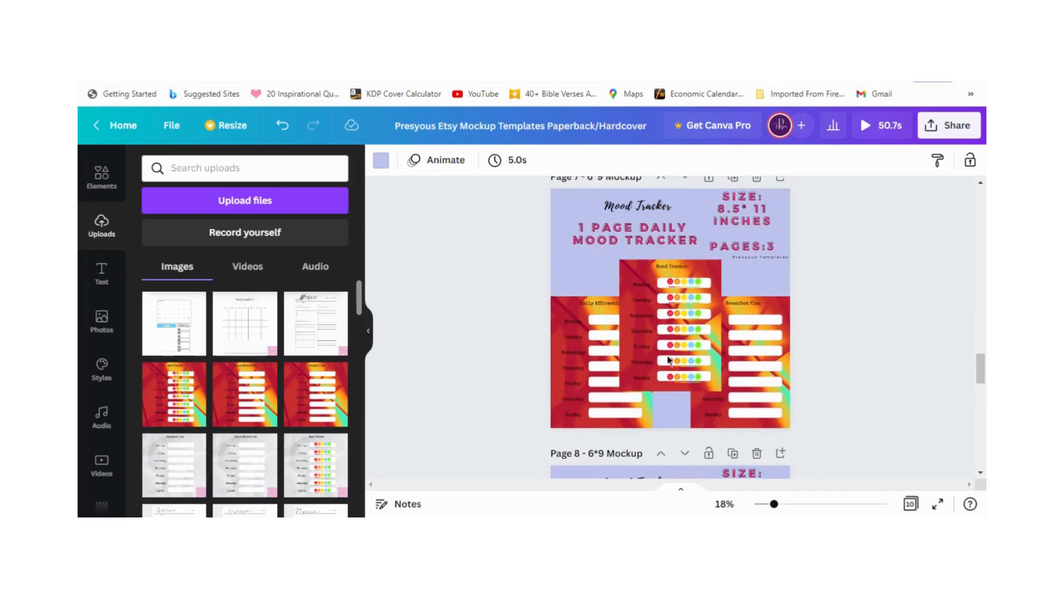
scroll(763, 421, "down", 12)
scroll(764, 422, "up", 5)
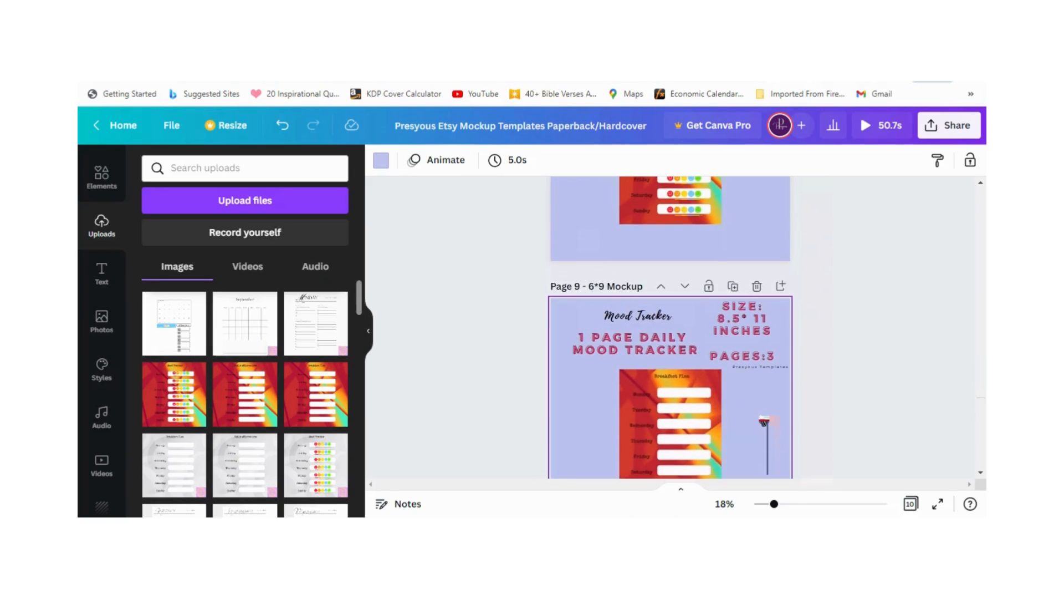
scroll(764, 421, "up", 3)
scroll(524, 336, "down", 1)
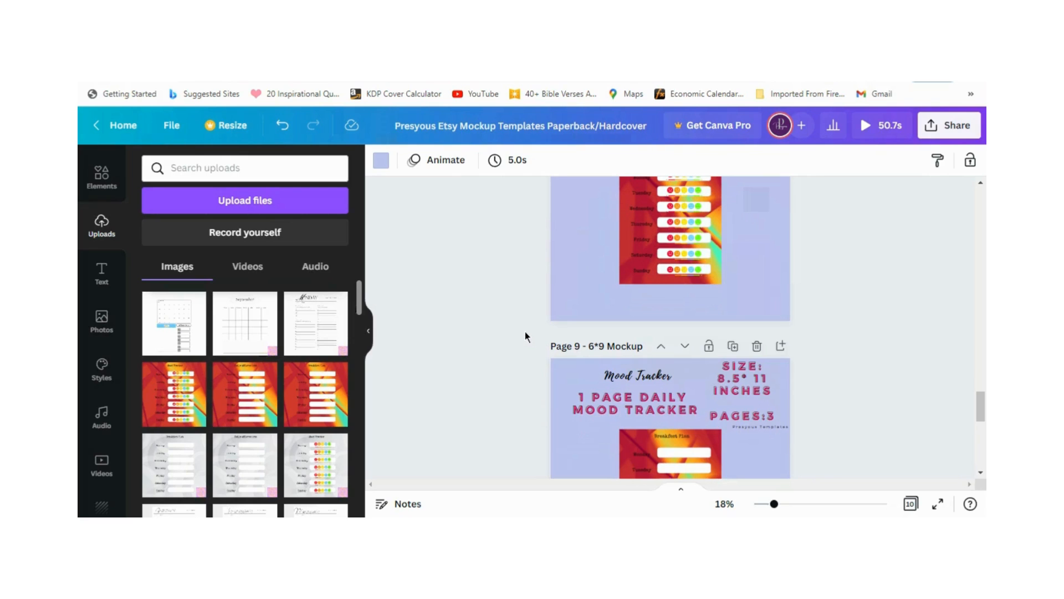
scroll(526, 336, "down", 1)
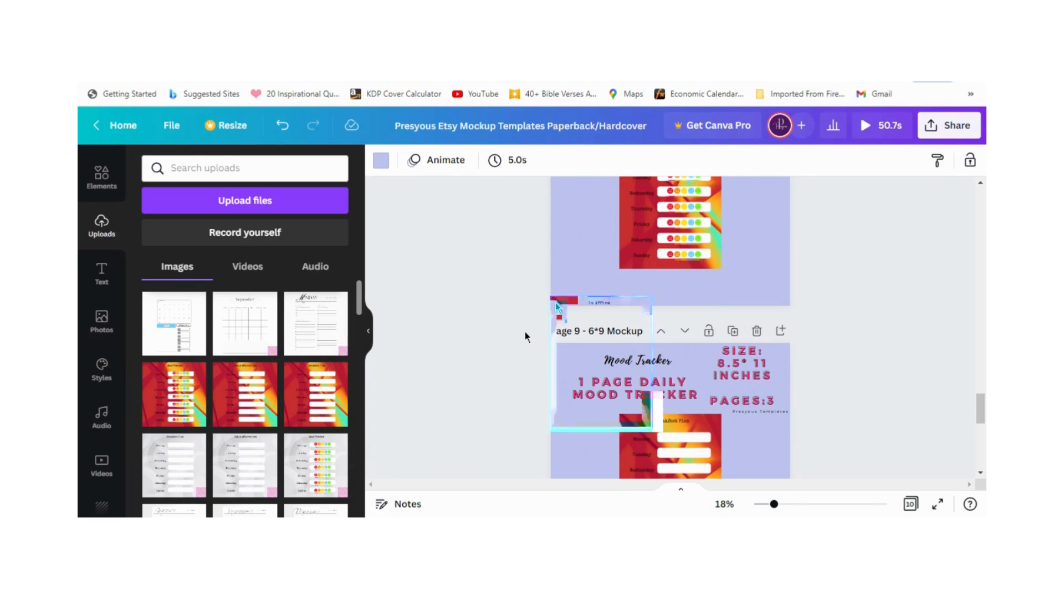
scroll(525, 336, "up", 4)
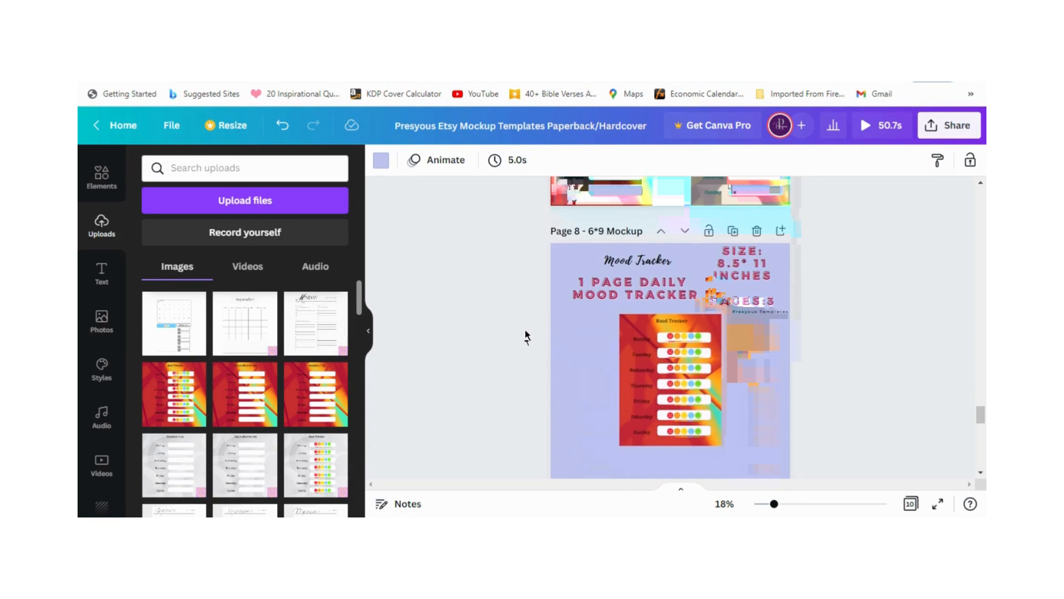
scroll(527, 336, "down", 4)
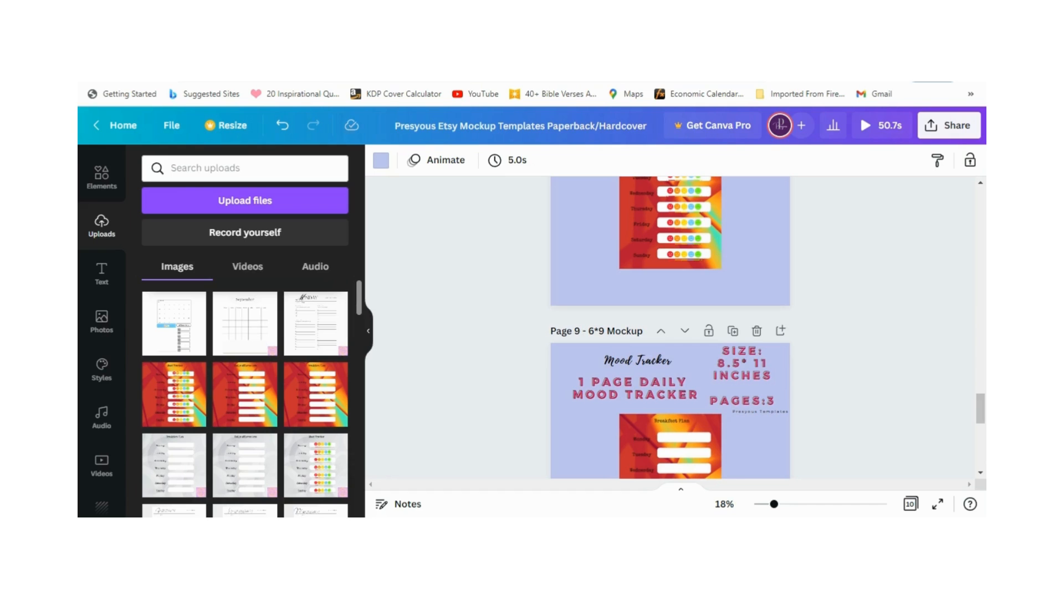
scroll(732, 344, "down", 3)
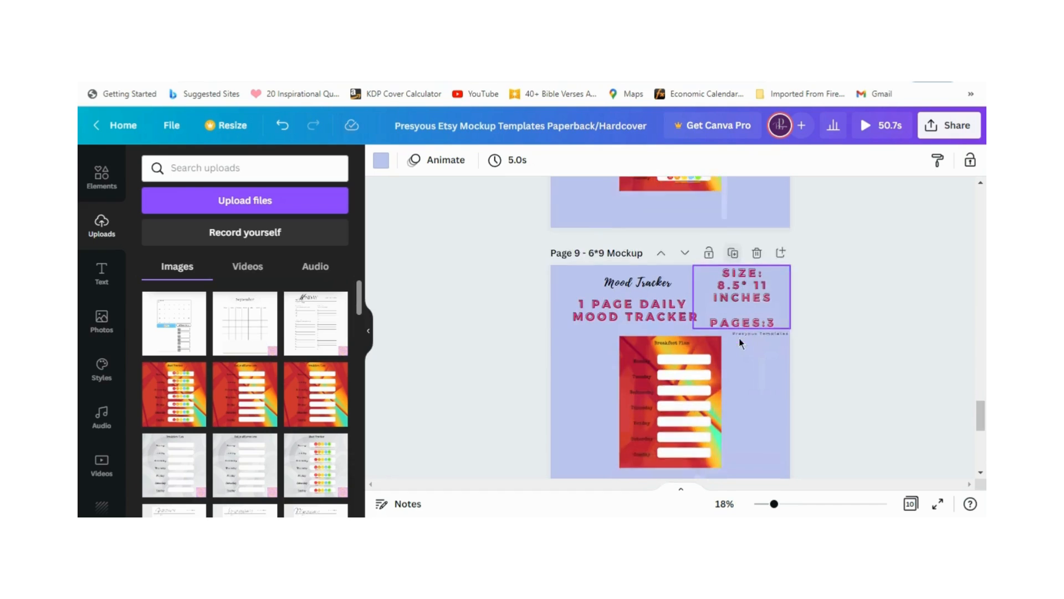
scroll(747, 413, "up", 7)
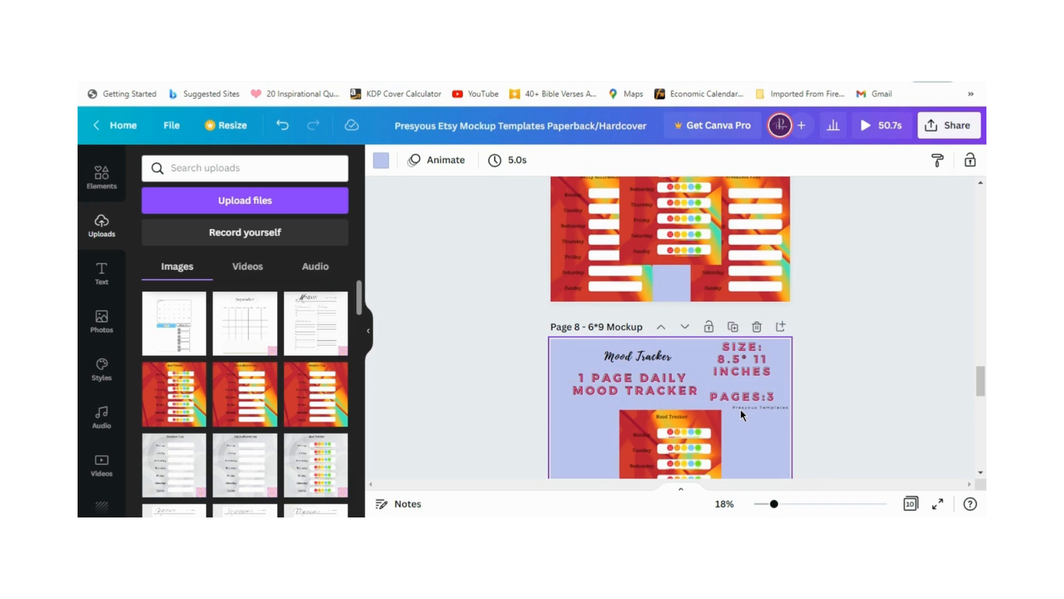
scroll(741, 409, "down", 1)
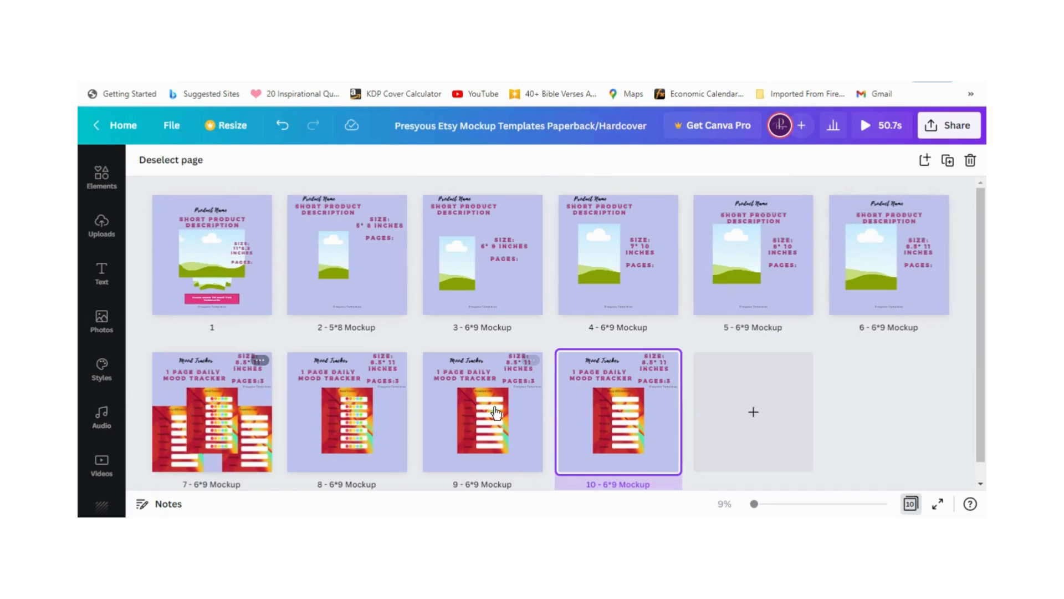
Step: Add a blank page 11 after the last mockup and insert a text box reading "Instructions"
left_click(757, 423)
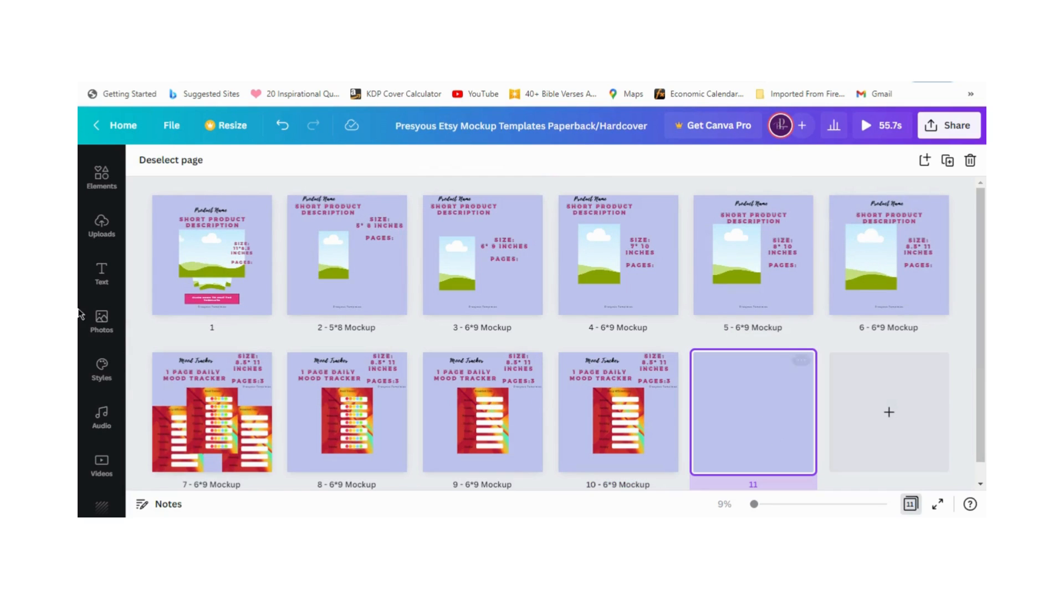
left_click(103, 272)
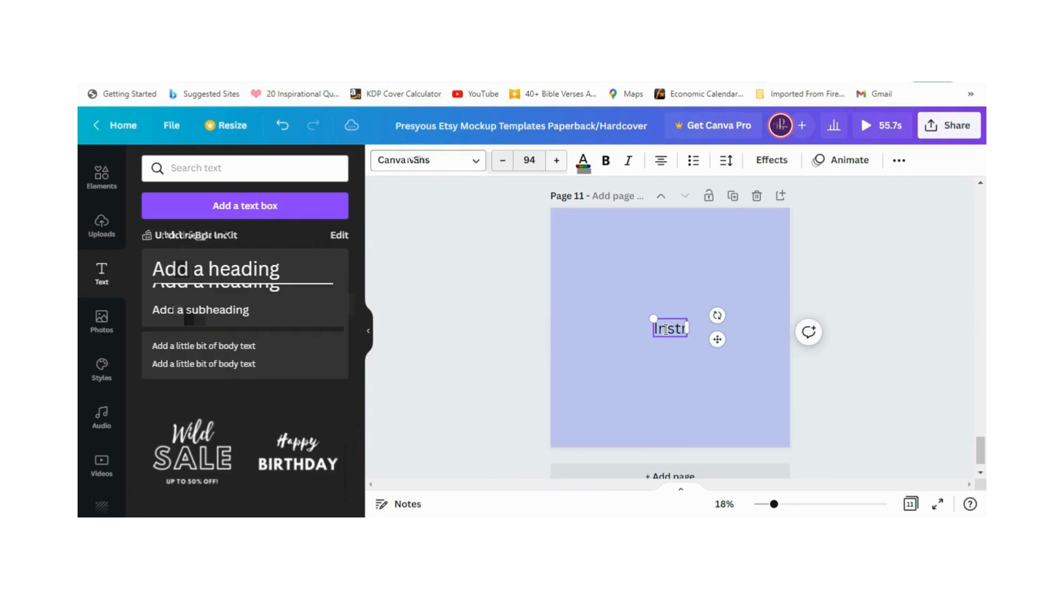
type("u")
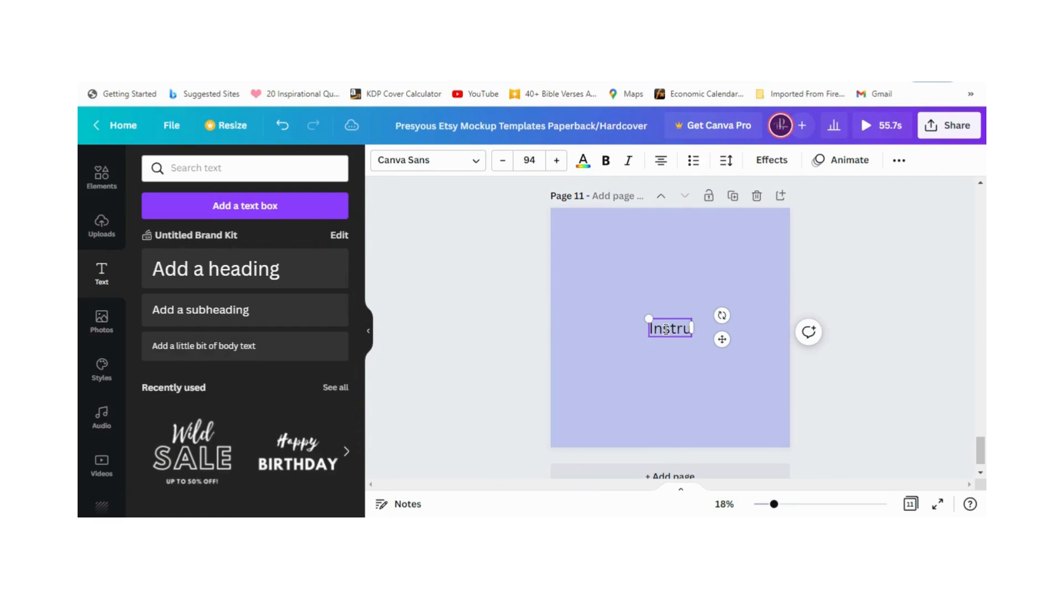
type("ctions")
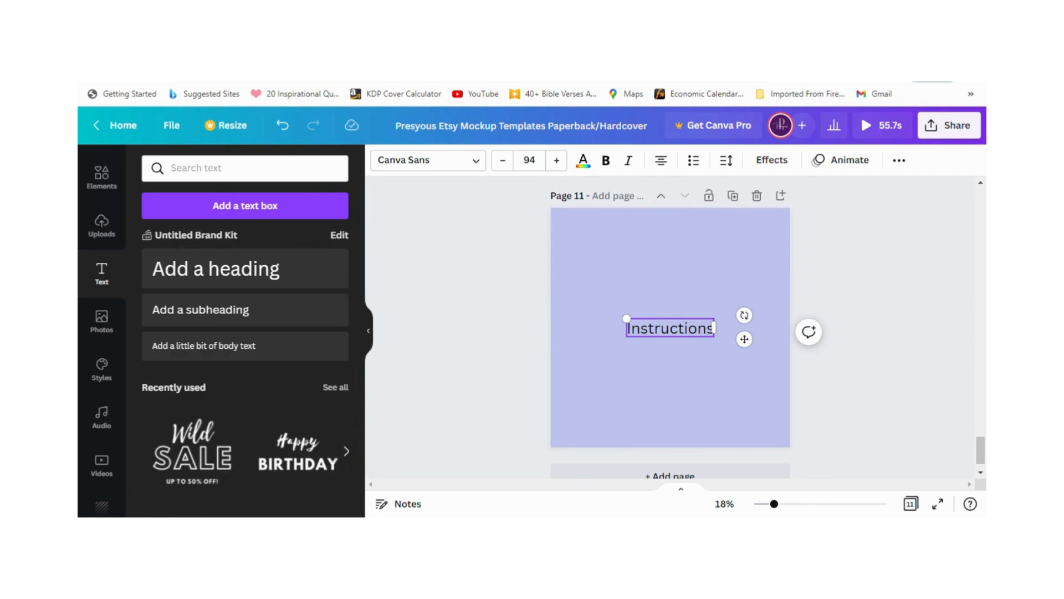
Step: Add the lines "Ideas for usage" and "files include" below "Instructions" in the text box
key("Return")
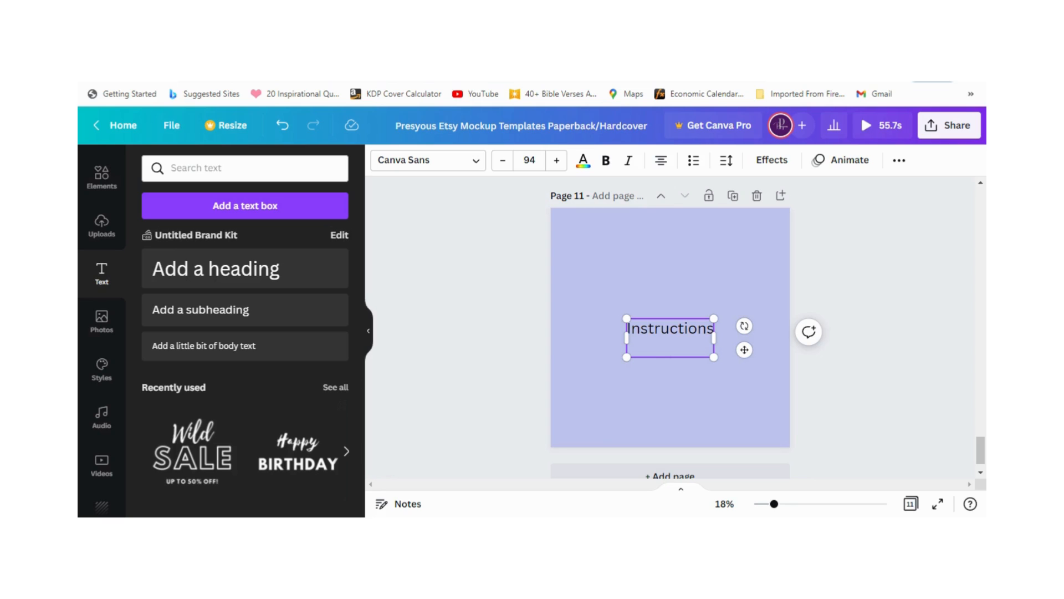
type("Ideas for i")
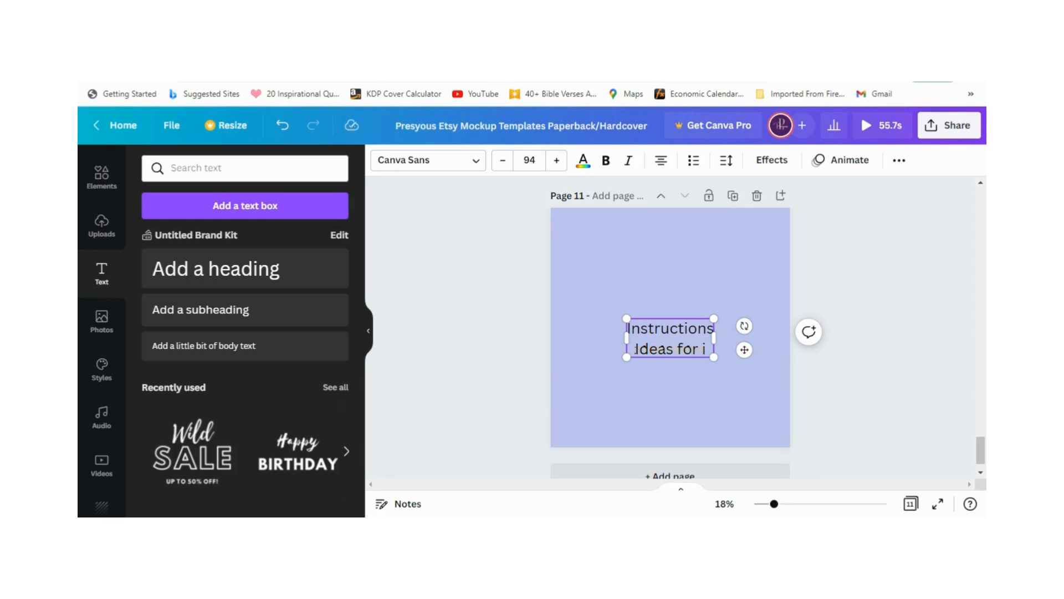
key("BackSpace")
type("usage")
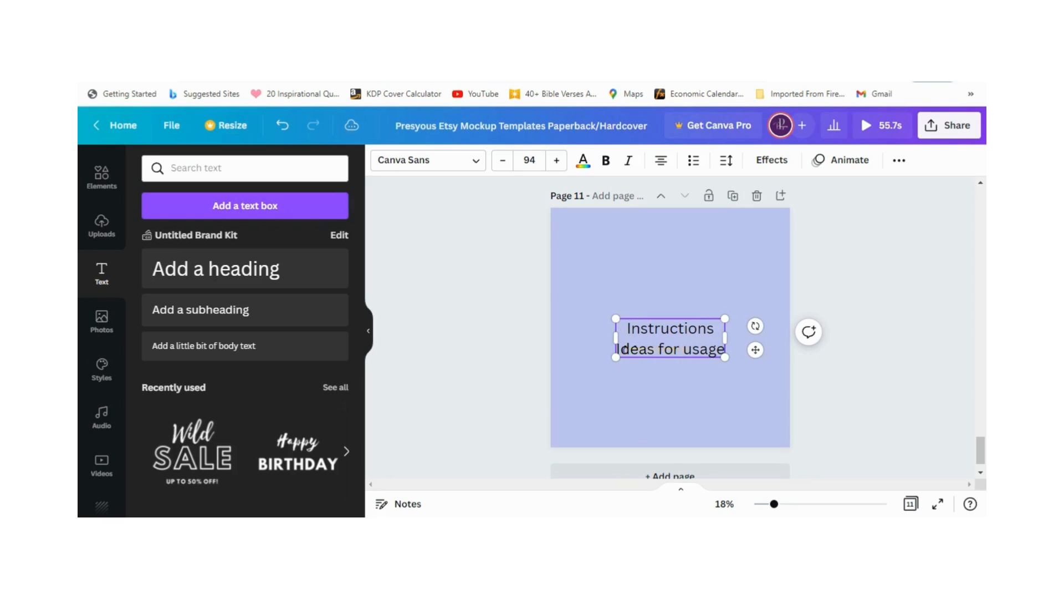
key("Return")
type("fi")
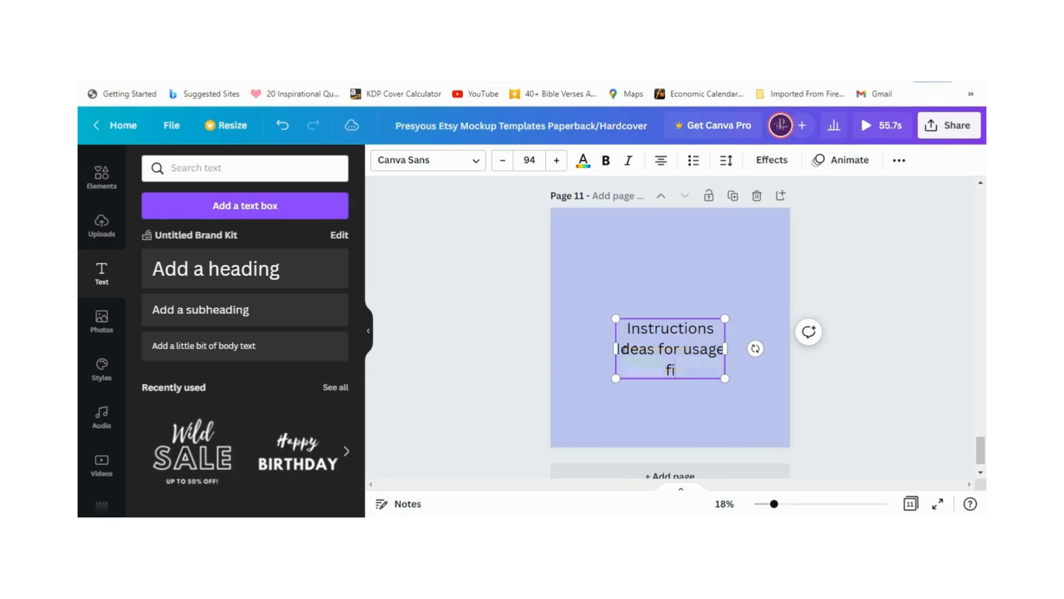
type("les include")
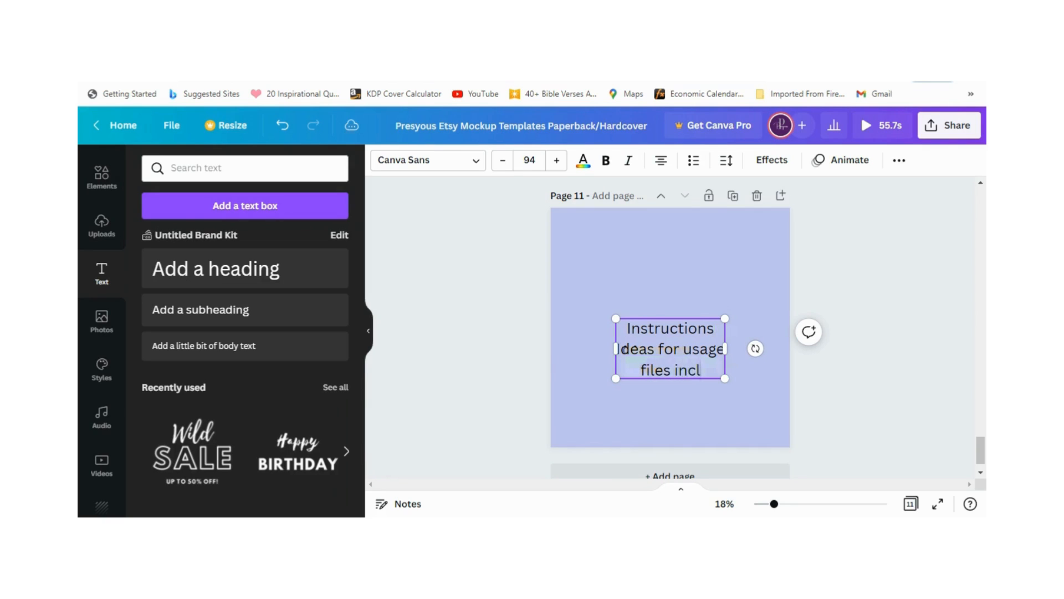